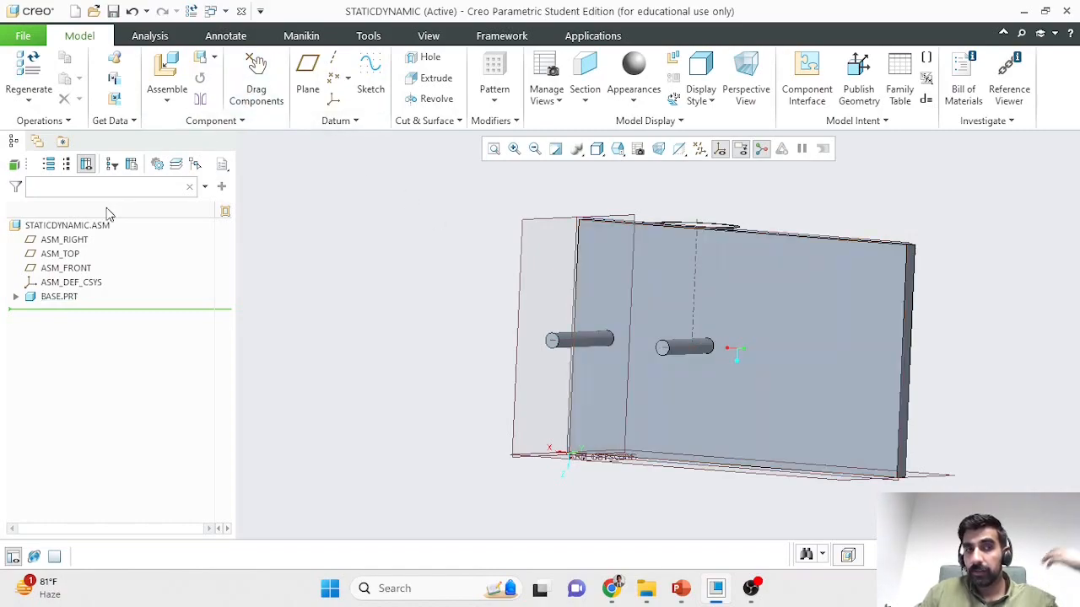
Check the Default constraint in the placement definition of BASE.PRT, close it unchanged, and try to move the base plate.
{"action": "left_click", "coordinate": [54, 296]}
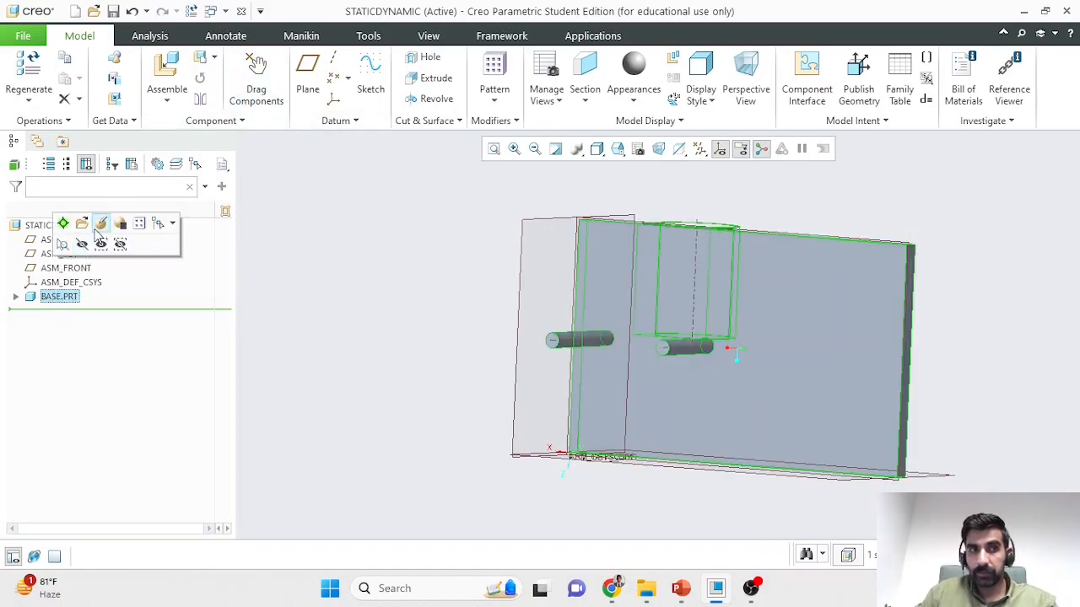
{"action": "left_click", "coordinate": [99, 224]}
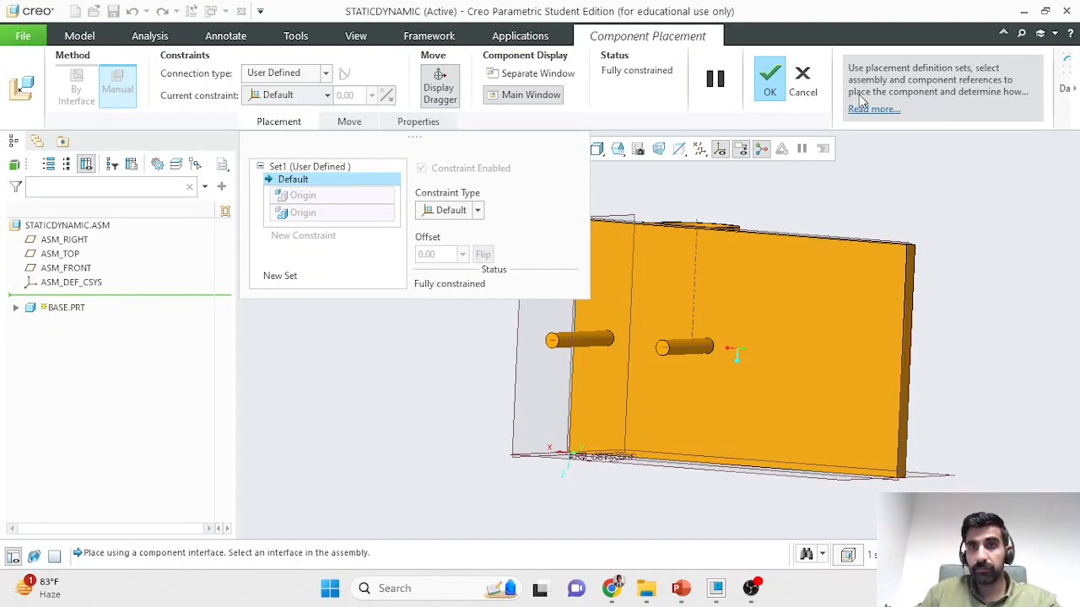
{"action": "left_click", "coordinate": [770, 77]}
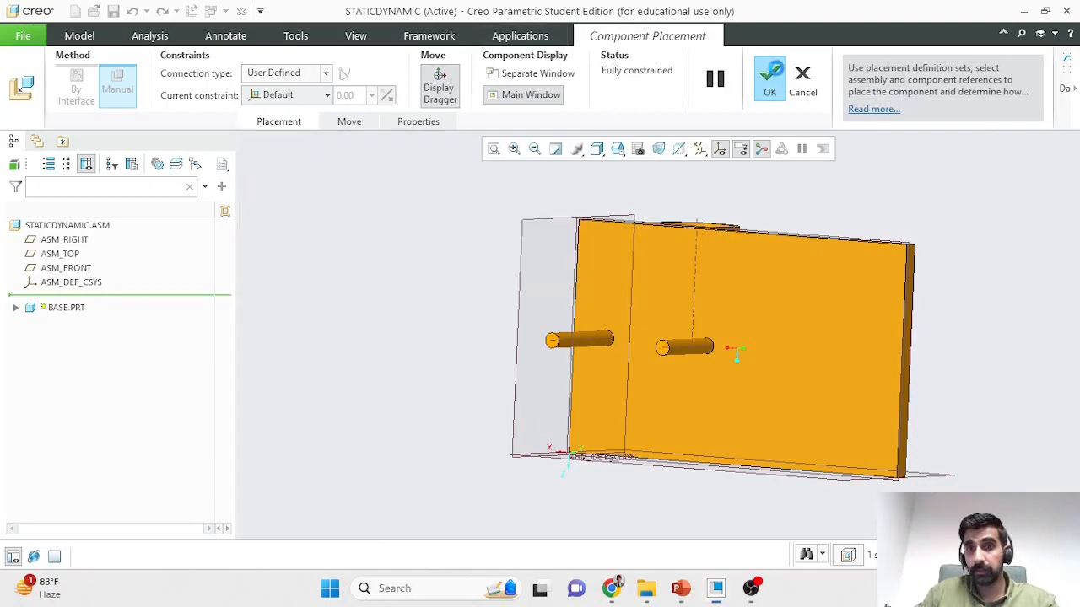
{"action": "left_click", "coordinate": [787, 332]}
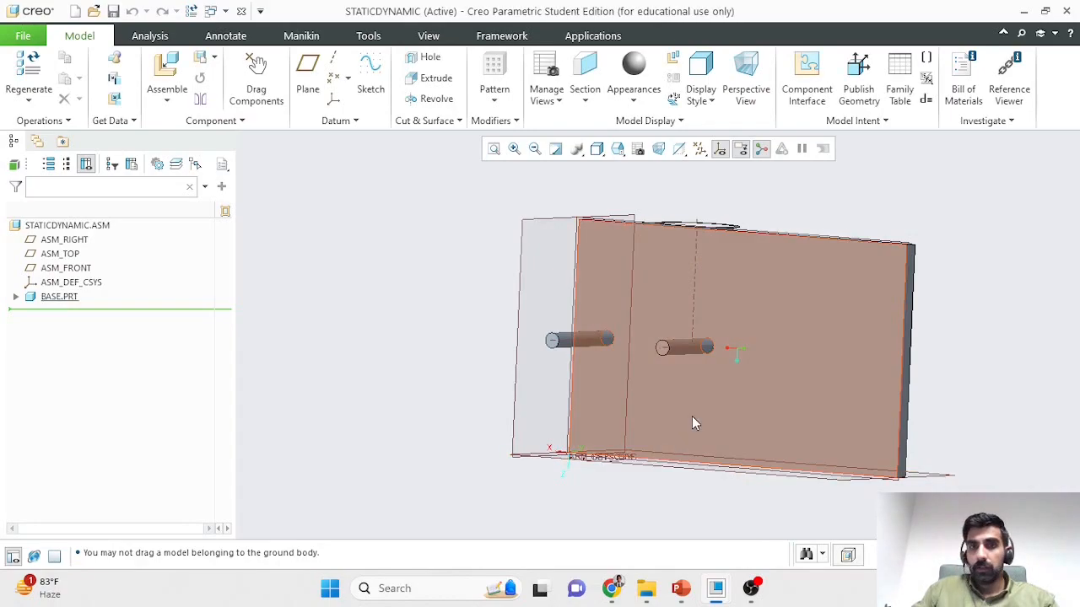
Assemble LINK.PRT with a Pin connection, aligning the axis of its upper hole with the axis of the base pin nearest the plate's edge.
{"action": "scroll", "coordinate": [666, 364], "scroll_direction": "down", "scroll_amount": 3}
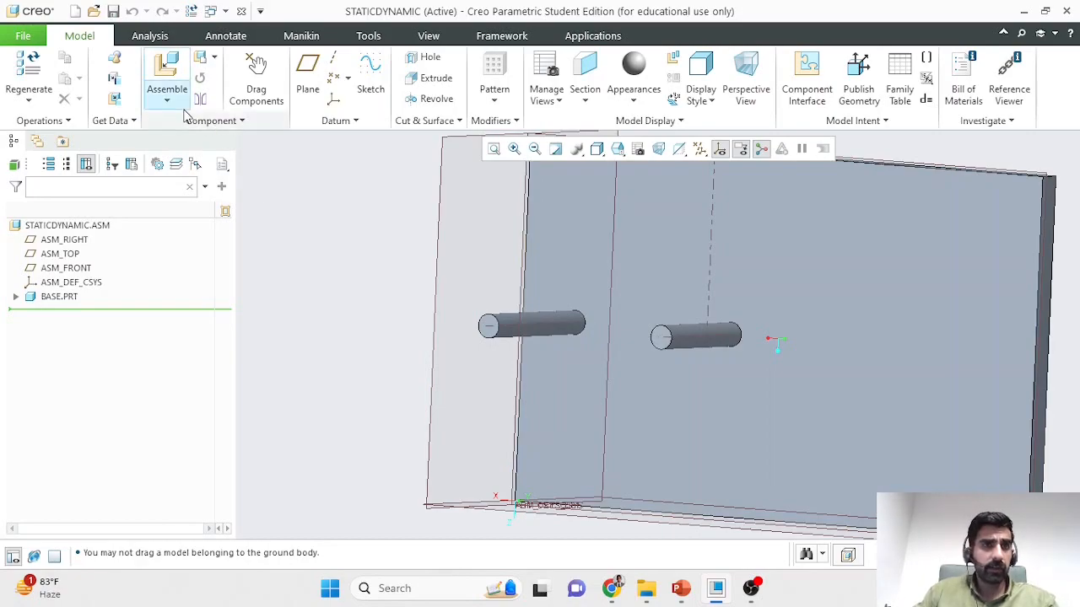
{"action": "left_click", "coordinate": [167, 66]}
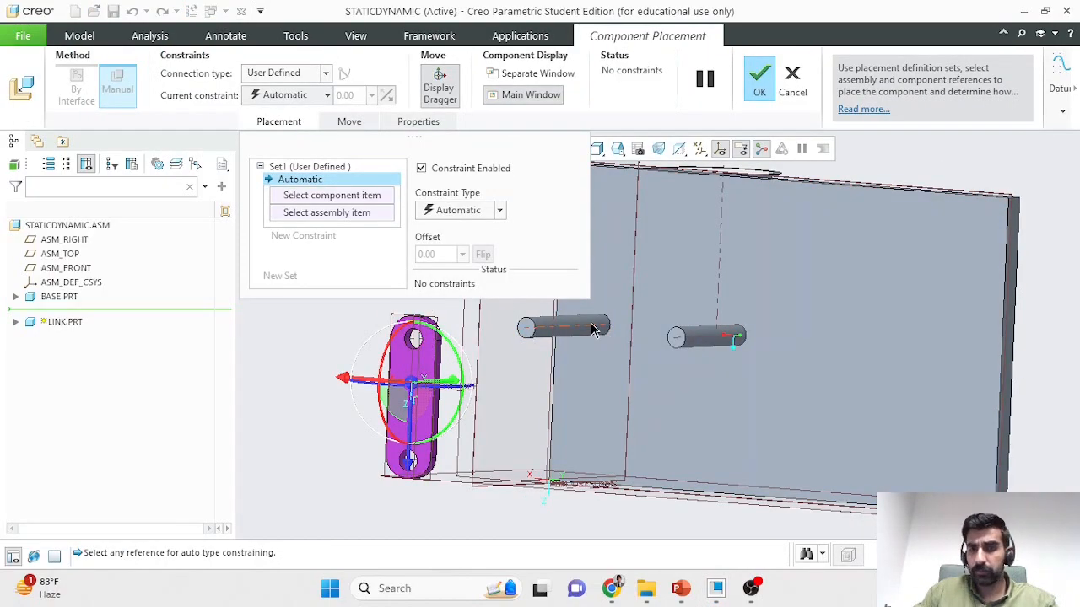
{"action": "left_click", "coordinate": [313, 96]}
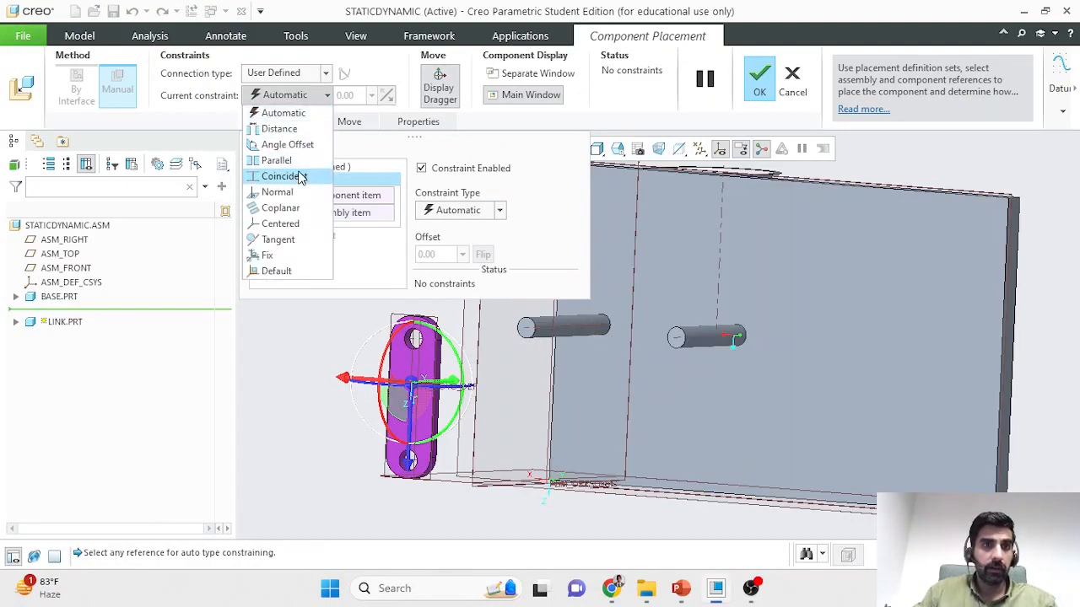
{"action": "left_click", "coordinate": [307, 78]}
{"action": "left_click", "coordinate": [310, 77]}
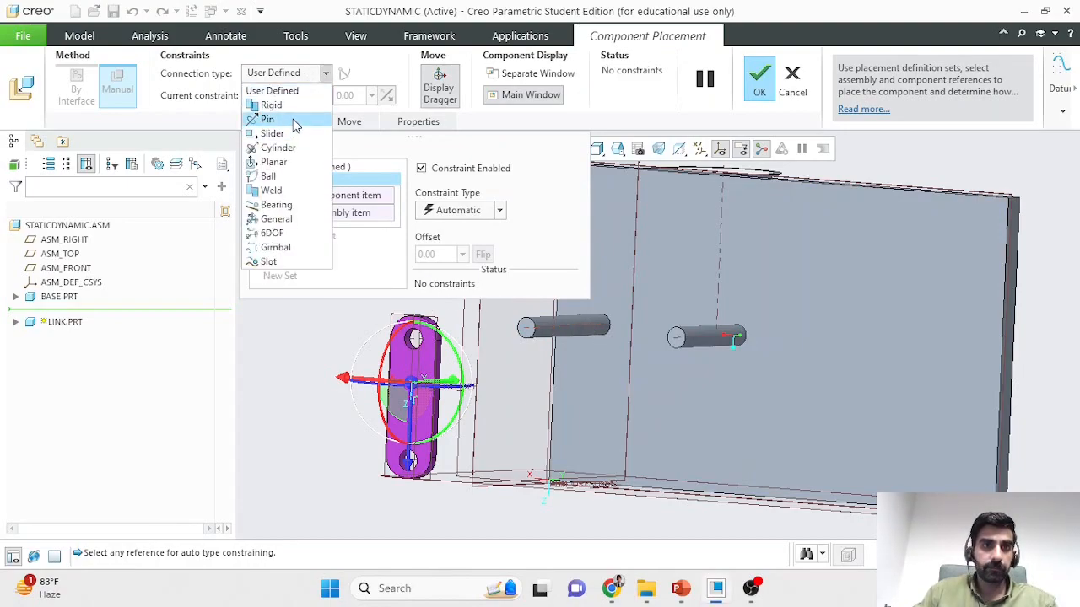
{"action": "left_click", "coordinate": [295, 116]}
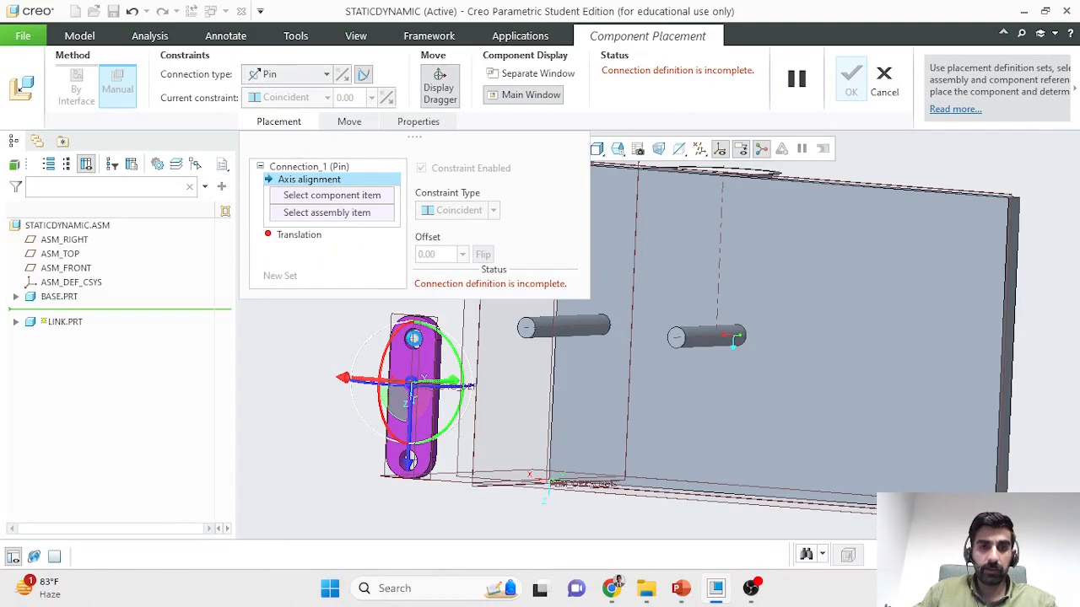
{"action": "left_click", "coordinate": [415, 340]}
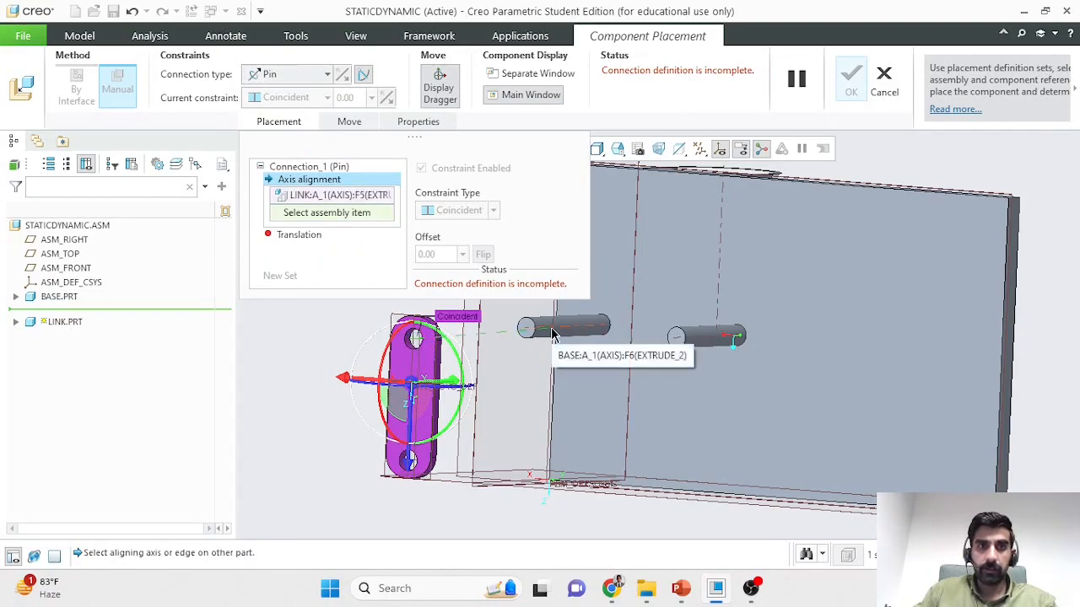
{"action": "left_click", "coordinate": [553, 334]}
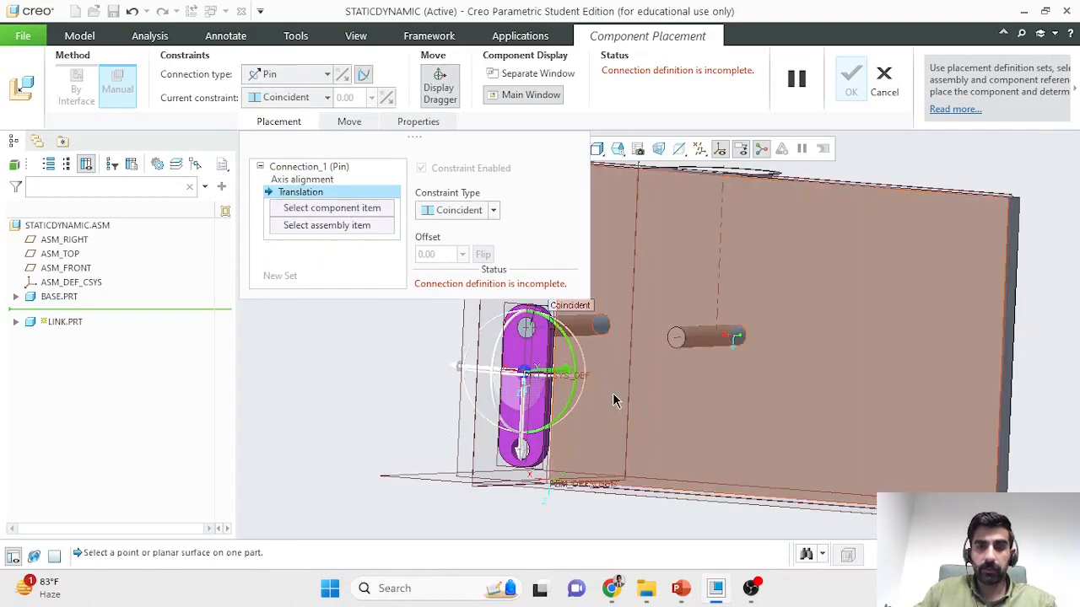
Define the pin's translation as a Distance constraint between the base plate's front face and the link's flat face, offset about 61.5 mm.
{"action": "left_click", "coordinate": [649, 355]}
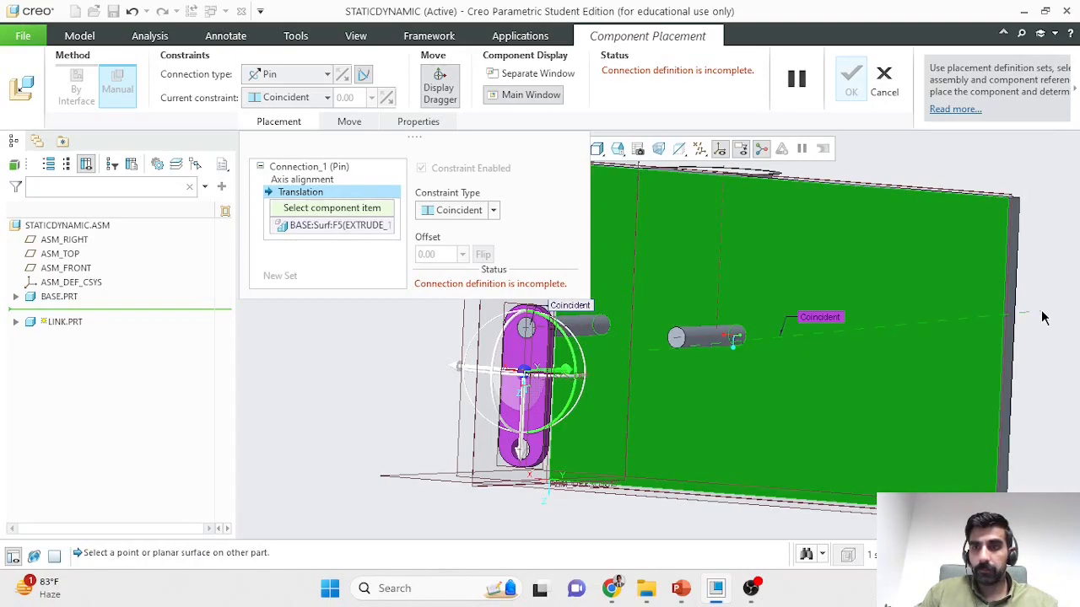
{"action": "left_click", "coordinate": [518, 351]}
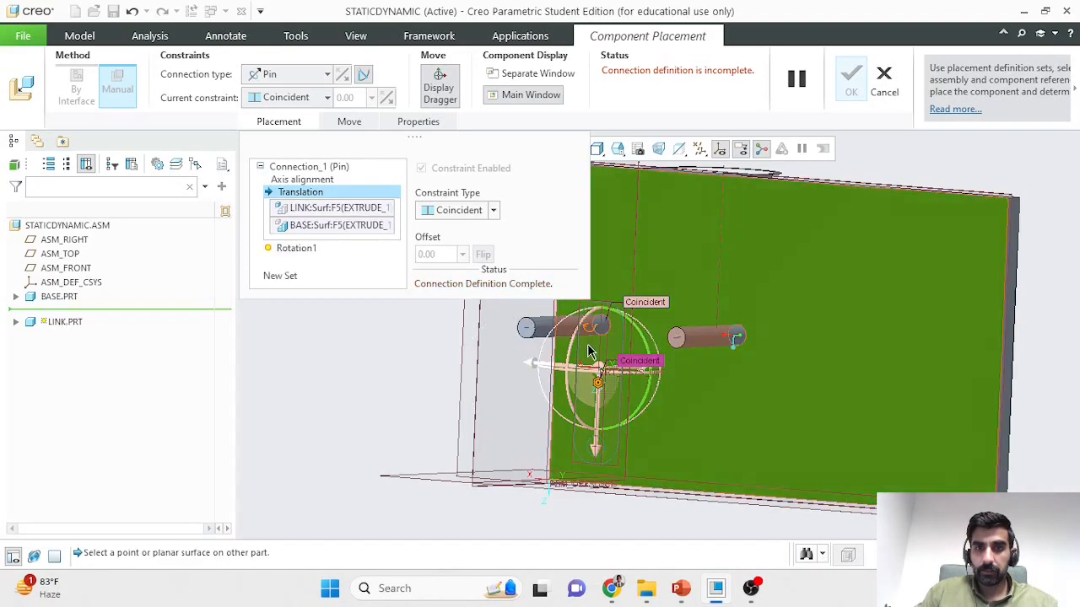
{"action": "left_click", "coordinate": [480, 219]}
{"action": "left_click", "coordinate": [455, 230]}
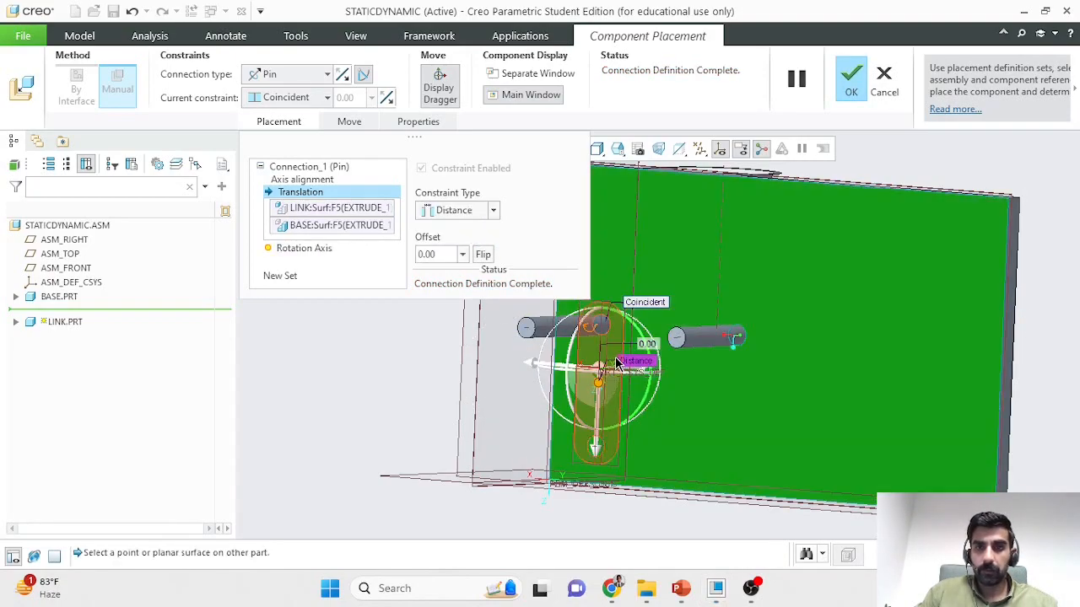
{"action": "left_click_drag", "start_coordinate": [578, 389], "coordinate": [528, 396]}
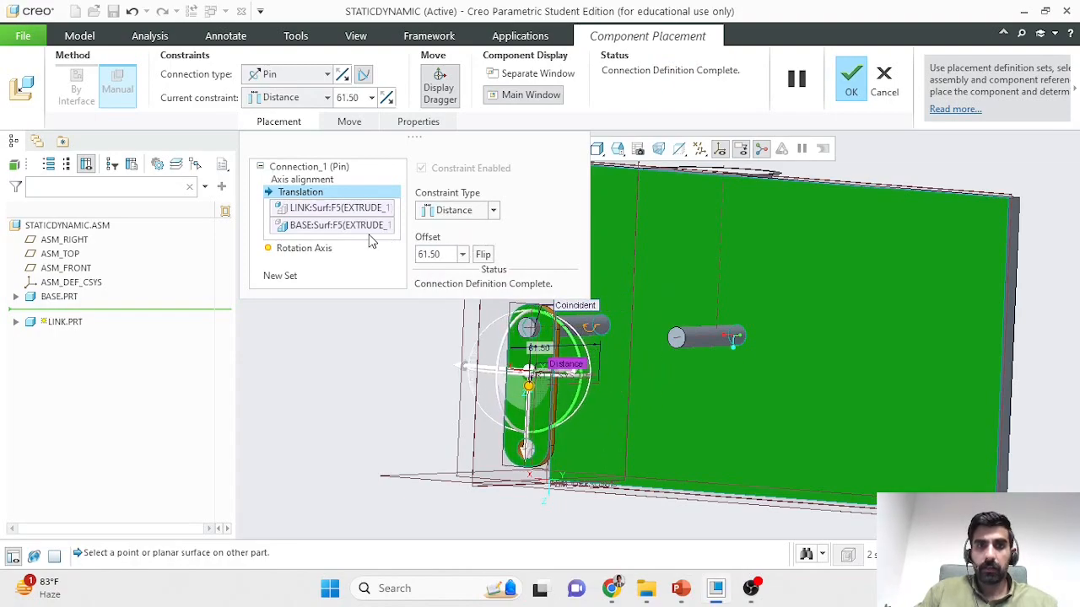
Flip the direction of the link's translation offset from the base plate.
{"action": "left_click", "coordinate": [328, 251]}
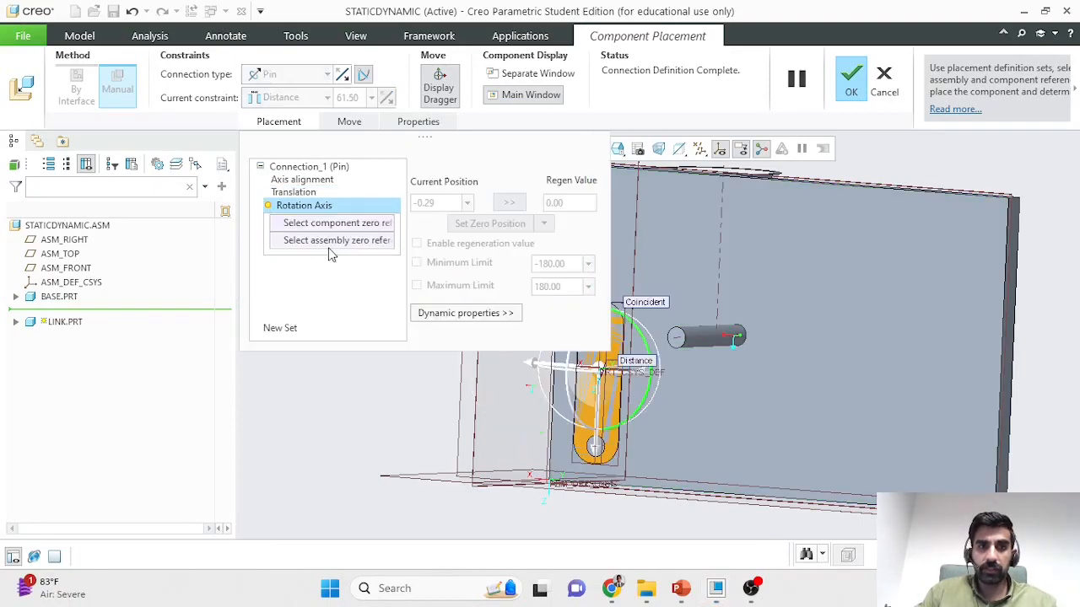
{"action": "left_click", "coordinate": [322, 194]}
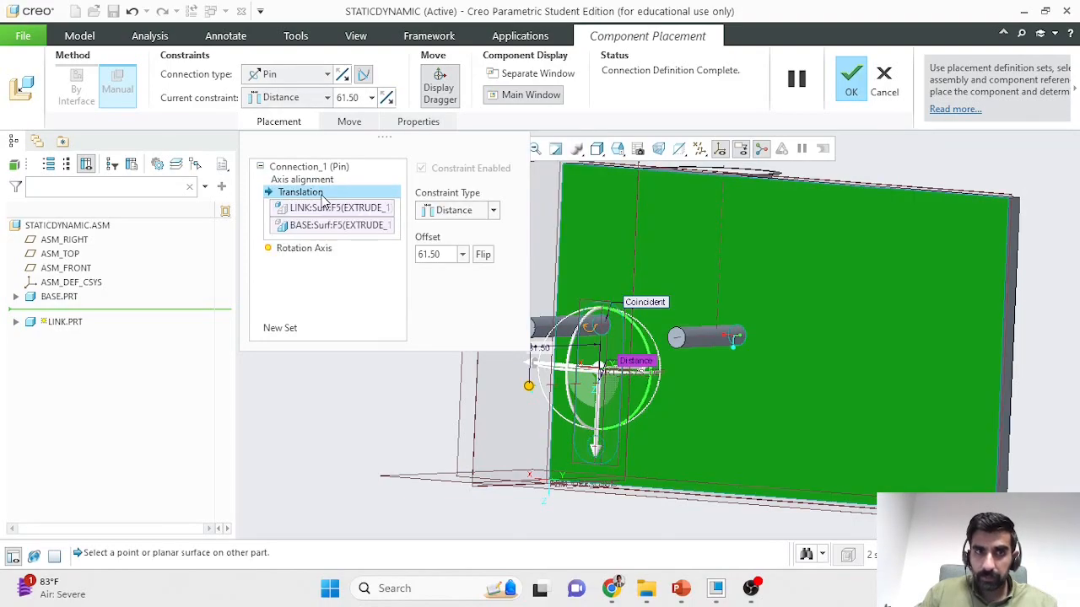
{"action": "scroll", "coordinate": [637, 366], "scroll_direction": "up", "scroll_amount": 1}
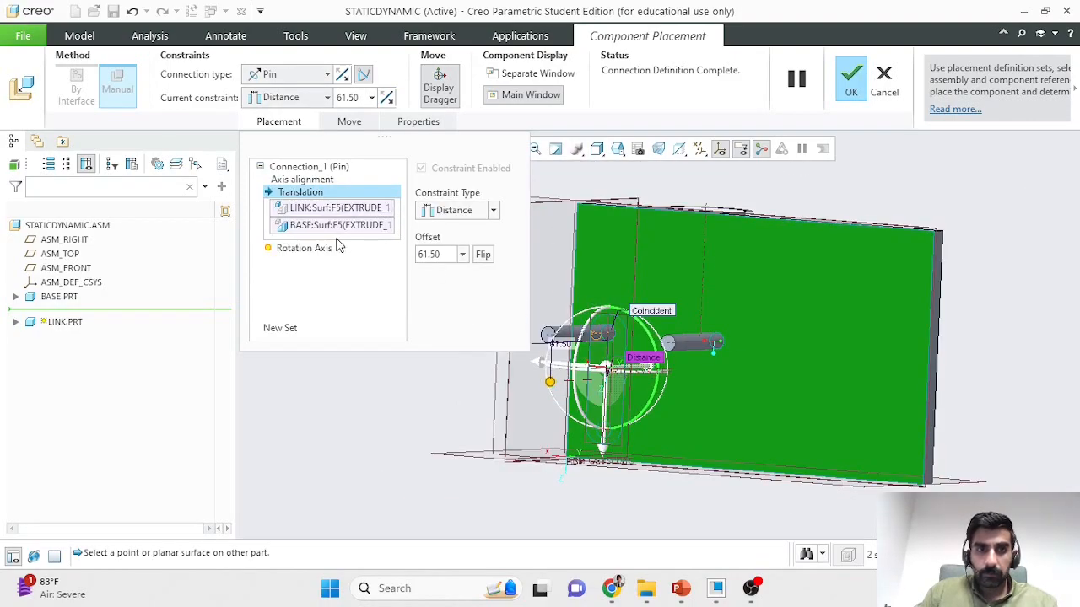
{"action": "left_click", "coordinate": [483, 254]}
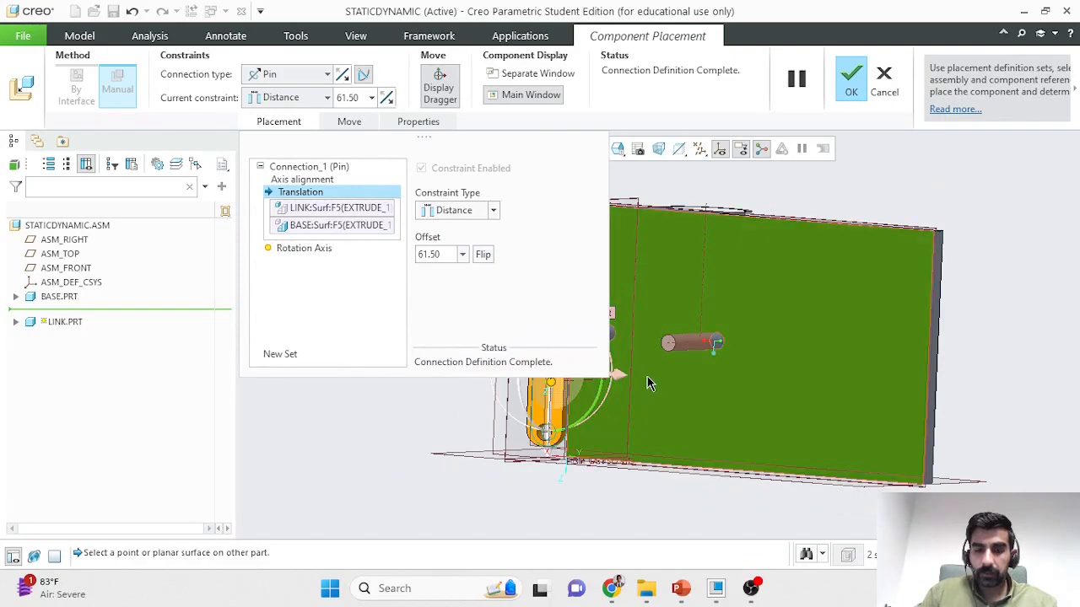
Adjust the link's translation offset from the base plate to about 55.9 mm.
{"action": "scroll", "coordinate": [590, 374], "scroll_direction": "up", "scroll_amount": 5}
{"action": "scroll", "coordinate": [629, 328], "scroll_direction": "down", "scroll_amount": 5}
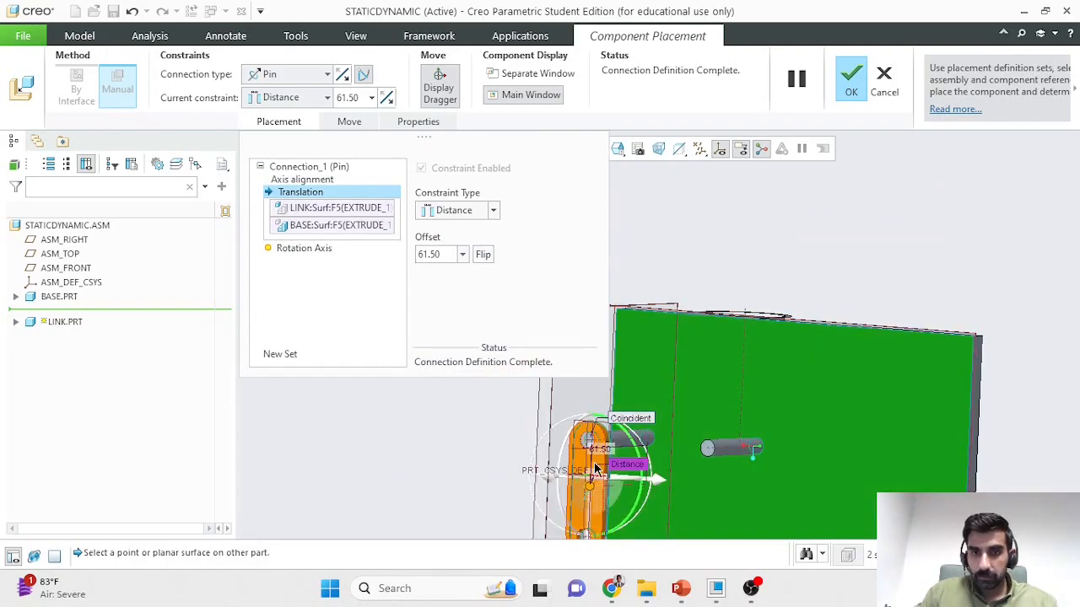
{"action": "left_click_drag", "start_coordinate": [590, 488], "coordinate": [595, 486]}
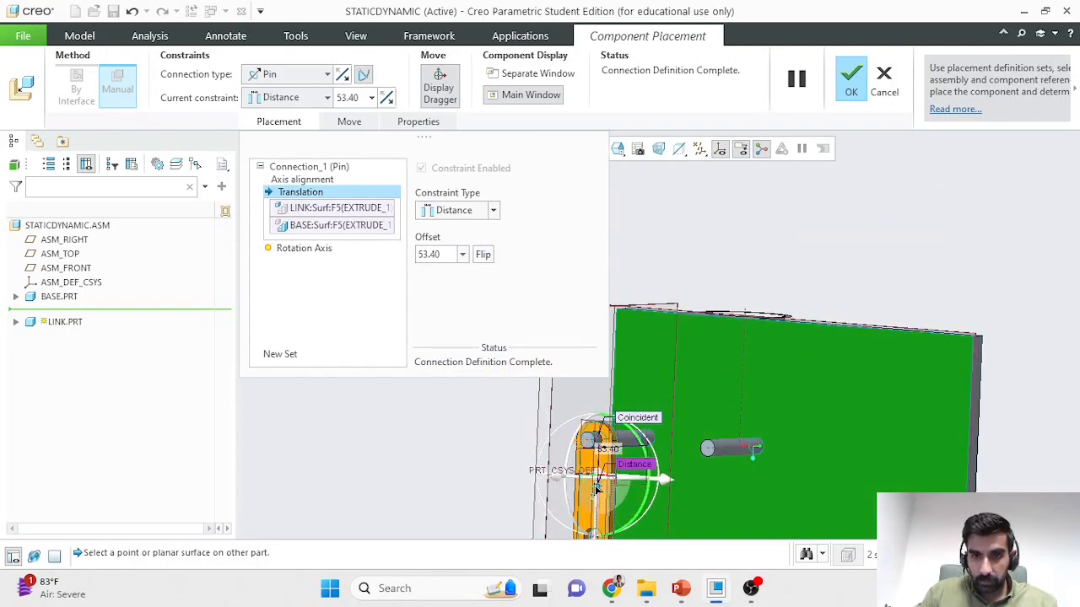
{"action": "left_click", "coordinate": [318, 248]}
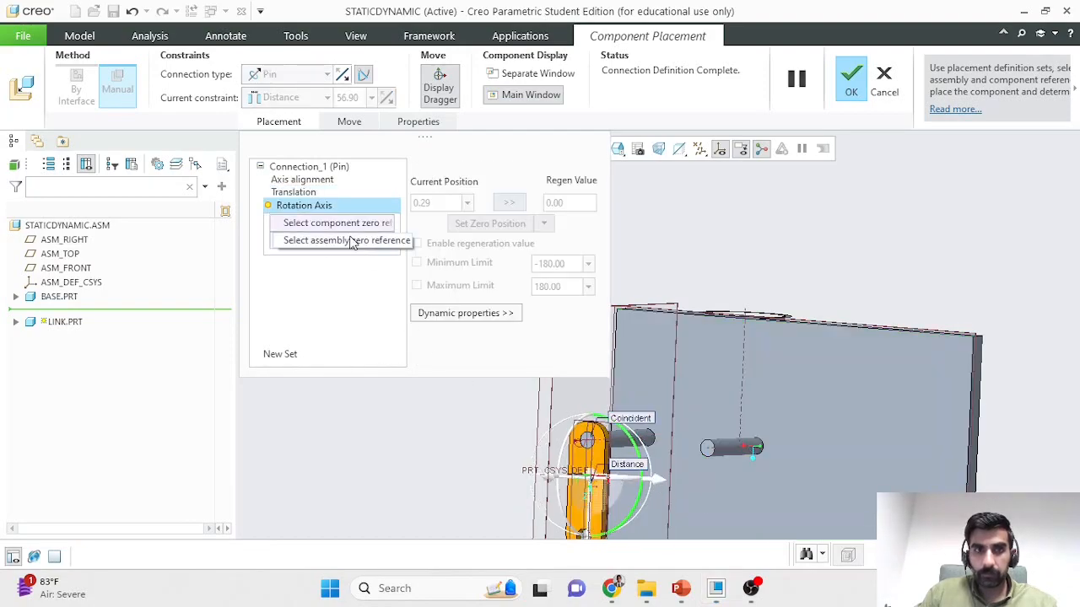
{"action": "left_click", "coordinate": [325, 192]}
{"action": "left_click_drag", "start_coordinate": [589, 493], "coordinate": [595, 486]}
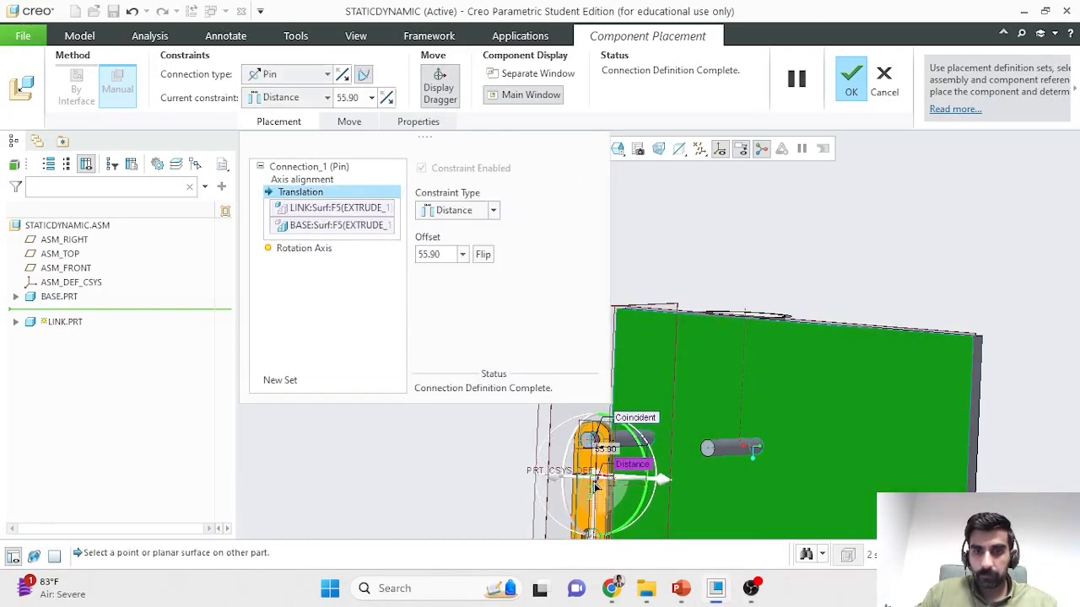
Set the pin's Rotation Axis references to the link's RIGHT datum plane and the narrow end face of the base plate.
{"action": "left_click", "coordinate": [321, 248]}
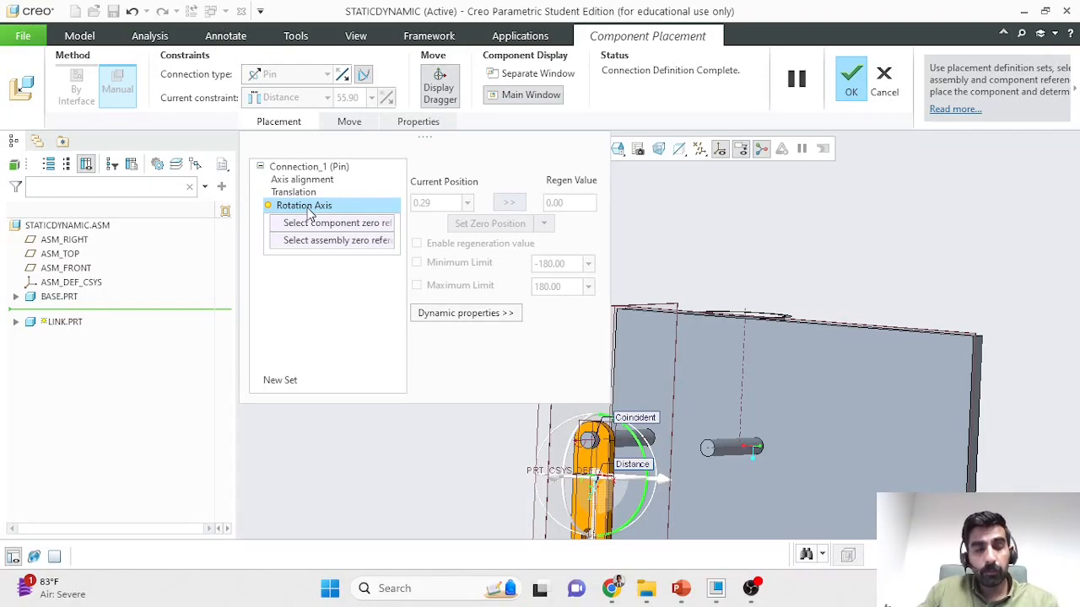
{"action": "left_click", "coordinate": [593, 438]}
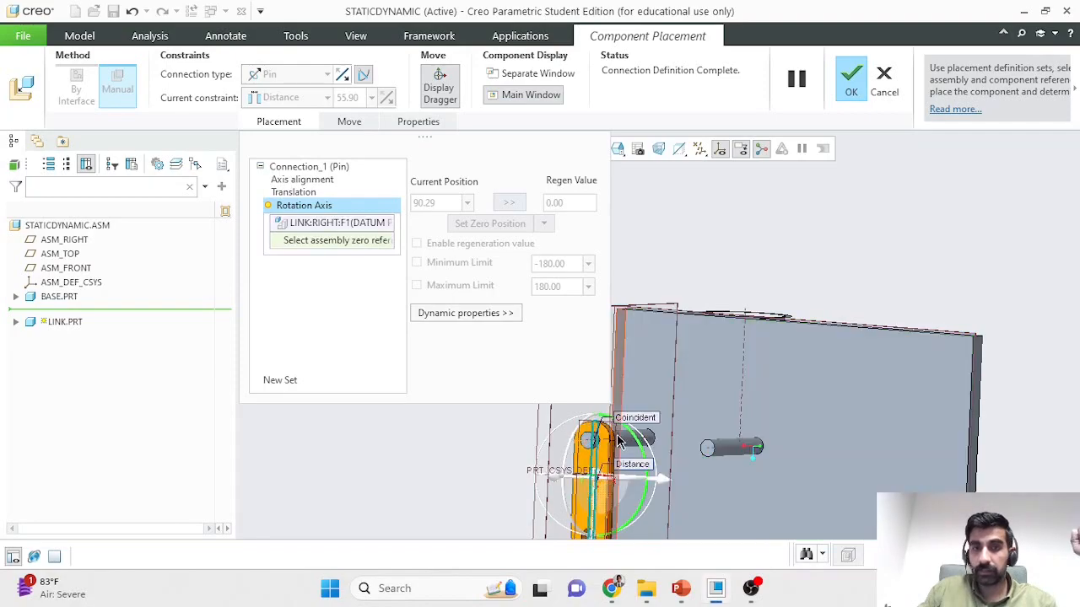
{"action": "left_click", "coordinate": [976, 403]}
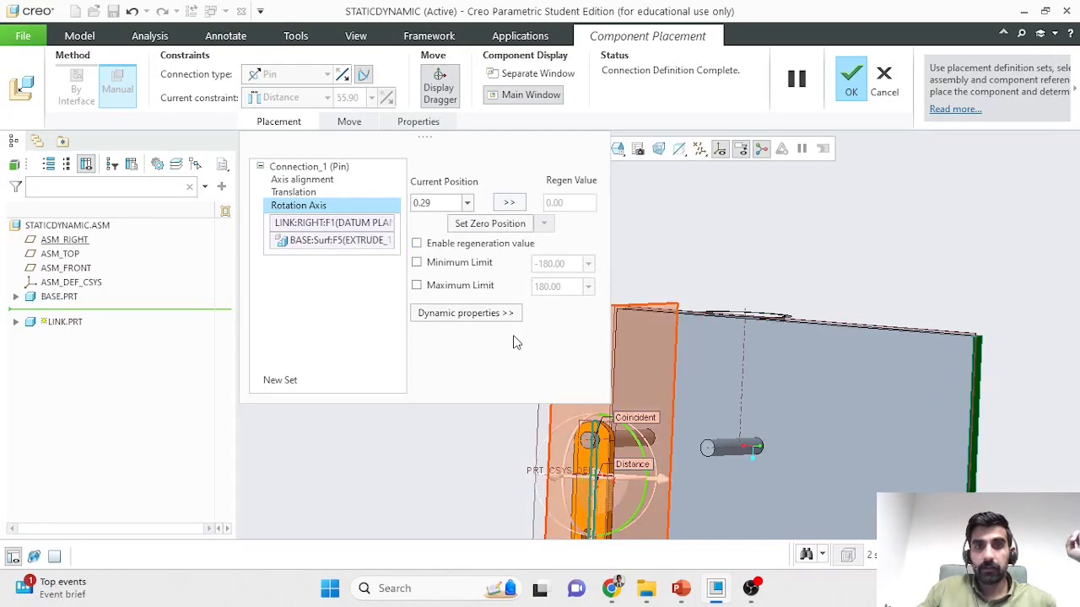
Rotate the link to 90 degrees, make that the zero position of its rotation axis, and accept the placement.
{"action": "scroll", "coordinate": [521, 419], "scroll_direction": "up", "scroll_amount": 3}
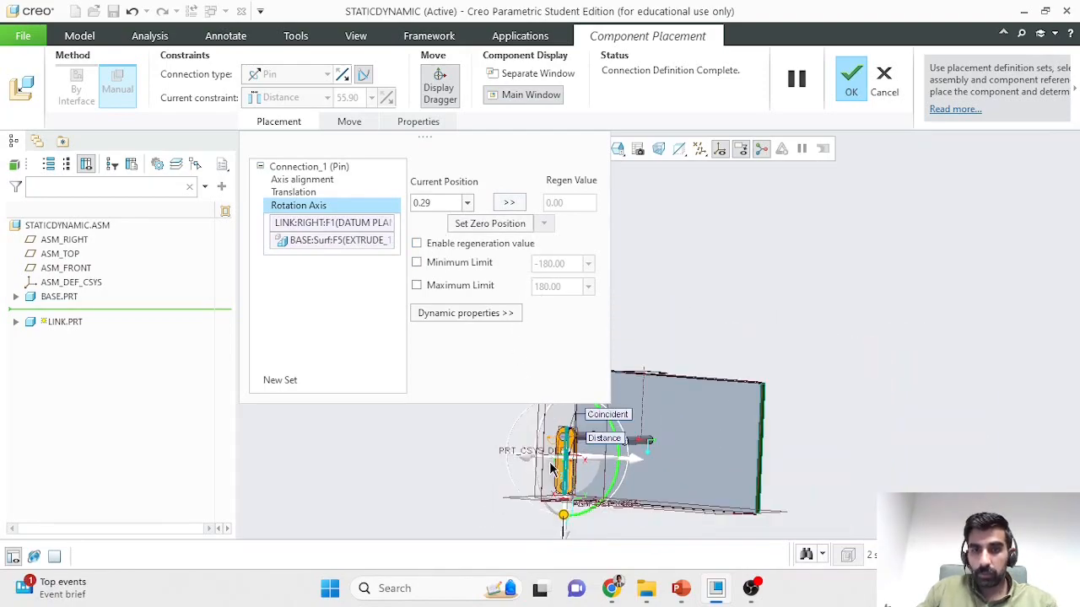
{"action": "left_click_drag", "start_coordinate": [561, 512], "coordinate": [644, 446]}
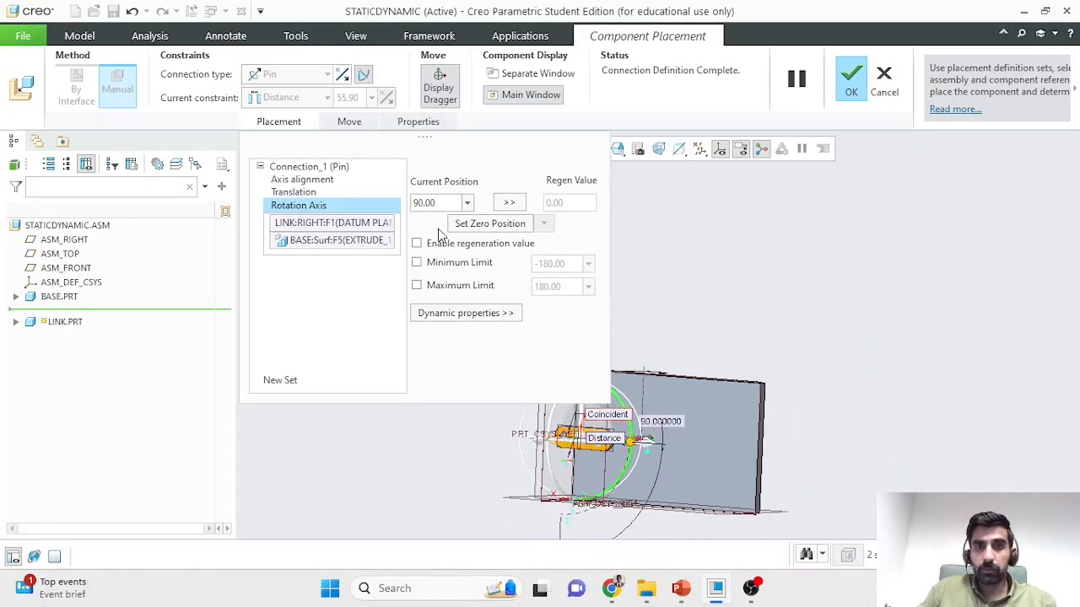
{"action": "left_click", "coordinate": [479, 223]}
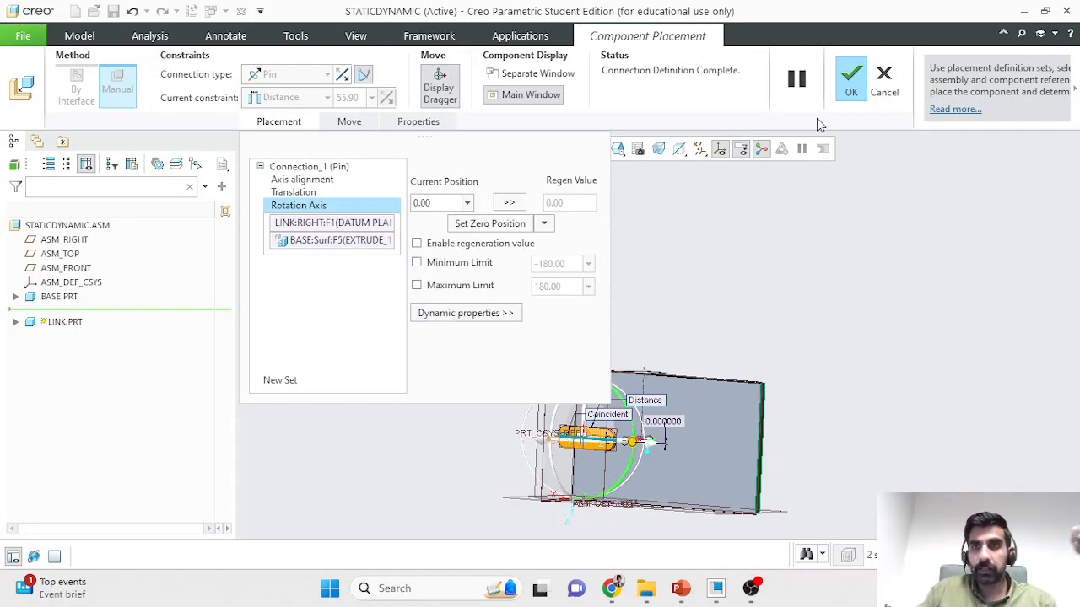
{"action": "left_click", "coordinate": [852, 85]}
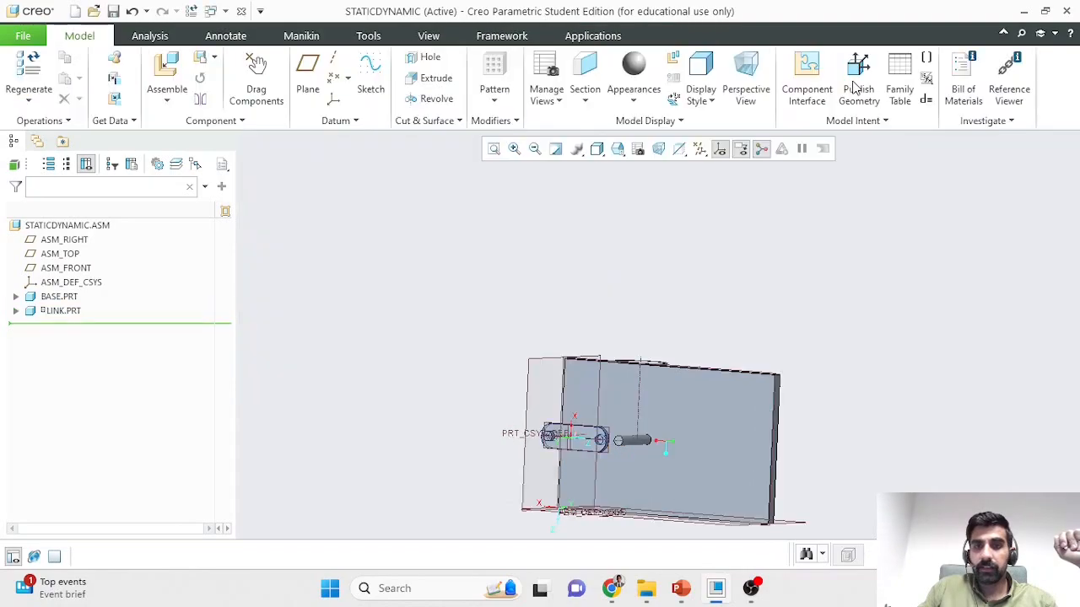
Swing the assembled link downward about its pin to test its rotation.
{"action": "left_click_drag", "start_coordinate": [591, 450], "coordinate": [537, 492], "text": "ctrl+alt"}
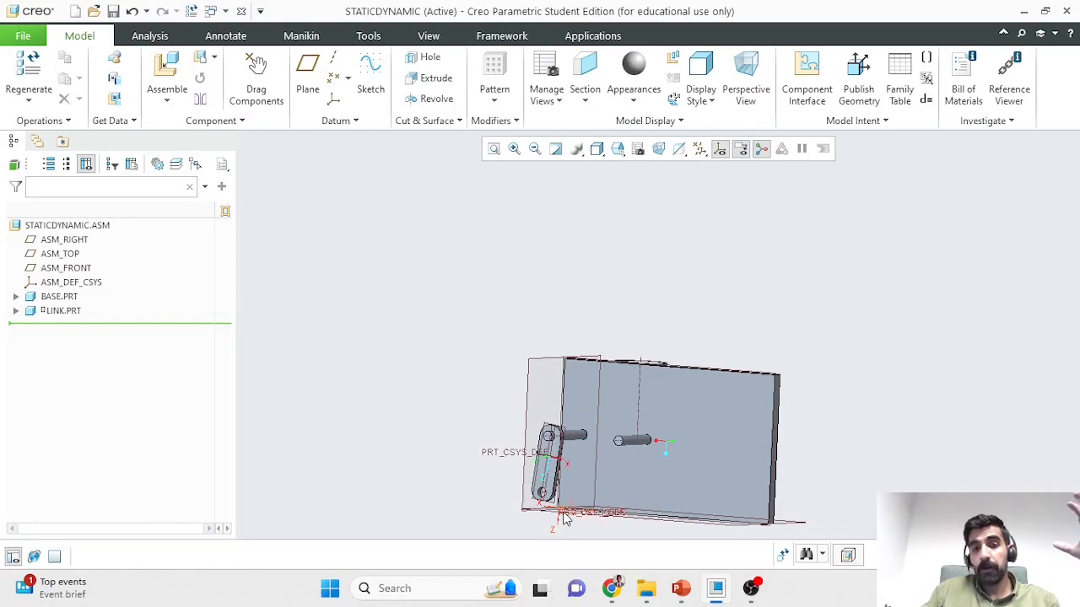
{"action": "scroll", "coordinate": [570, 518], "scroll_direction": "up", "scroll_amount": 2}
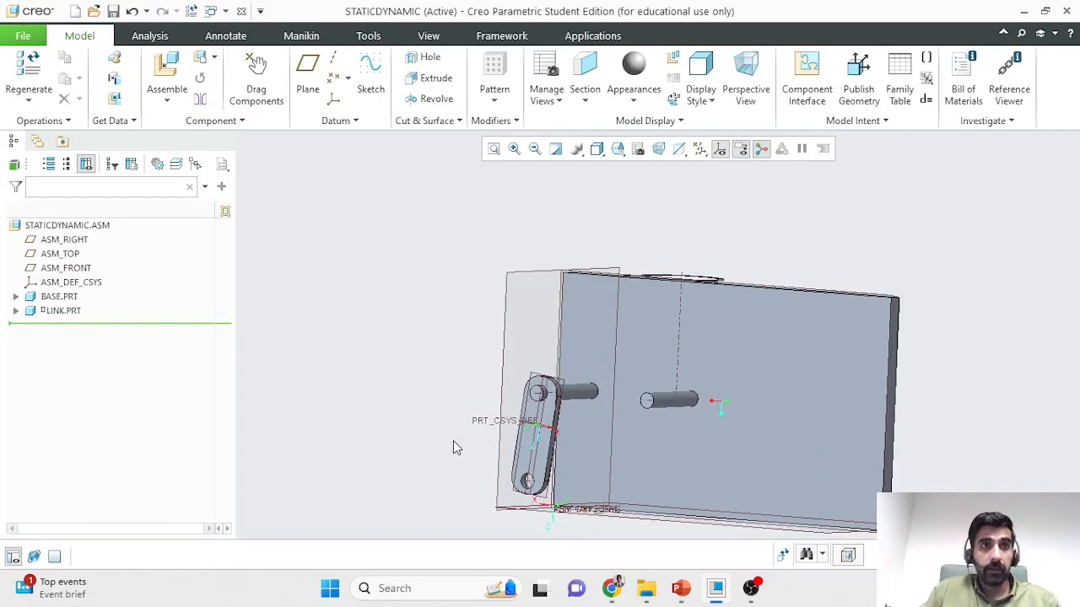
Measure the surface area and volume of BASE.PRT with the Measure Summary tool.
{"action": "left_click", "coordinate": [148, 37]}
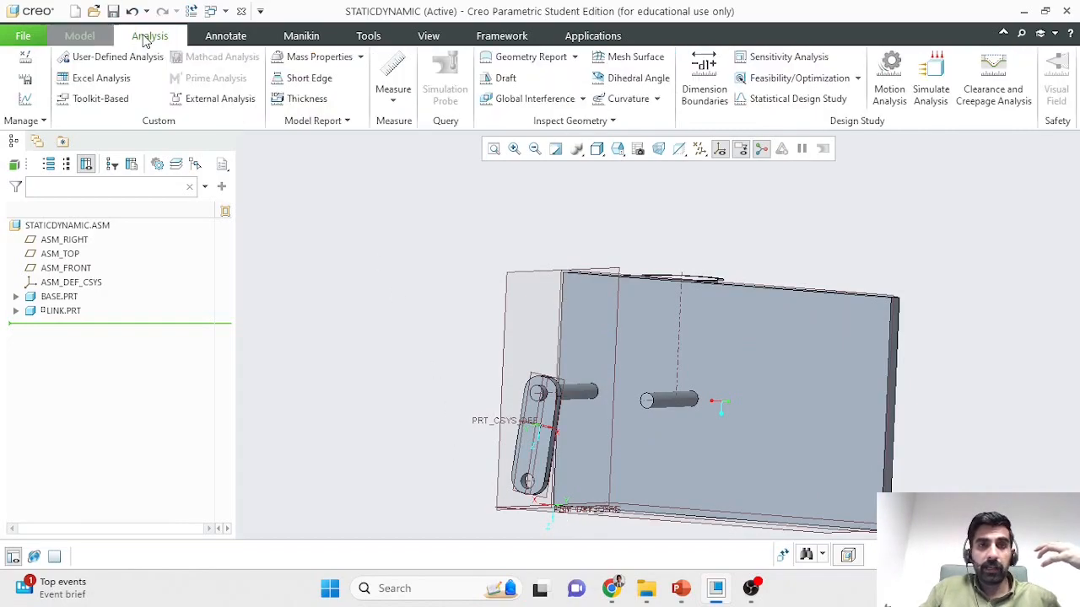
{"action": "left_click", "coordinate": [400, 72]}
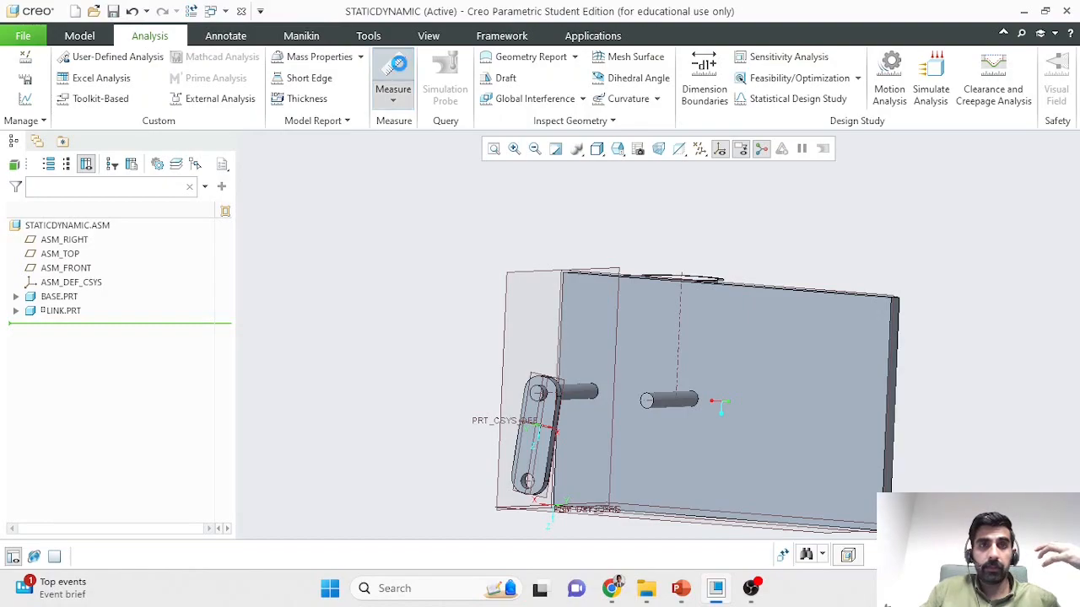
{"action": "left_click", "coordinate": [59, 298]}
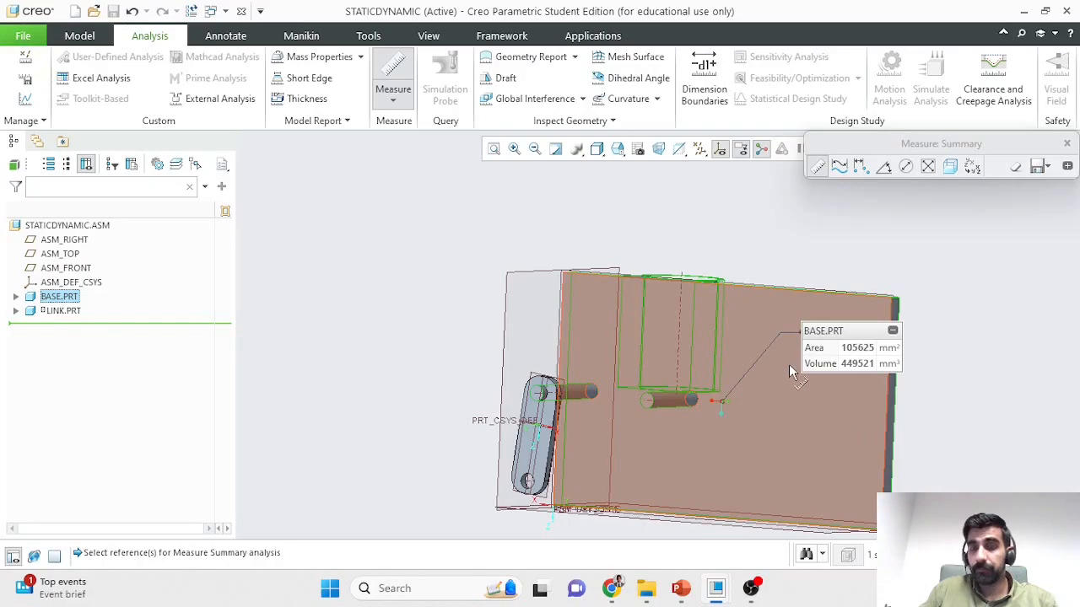
Measure the surface area and volume of LINK.PRT, and close the Measure Summary tool.
{"action": "left_click", "coordinate": [61, 312]}
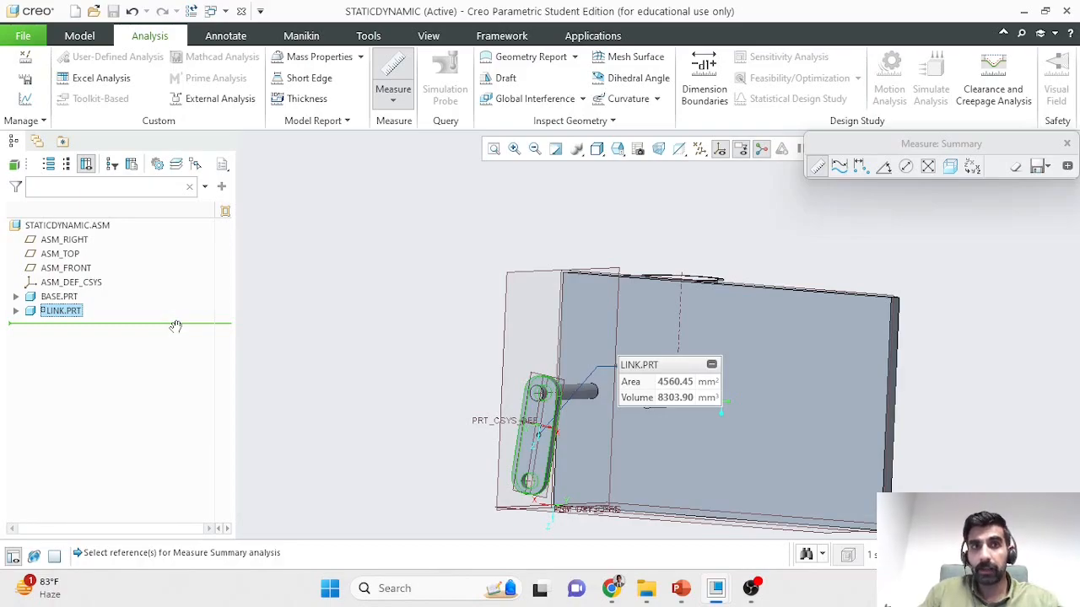
{"action": "left_click", "coordinate": [1066, 145]}
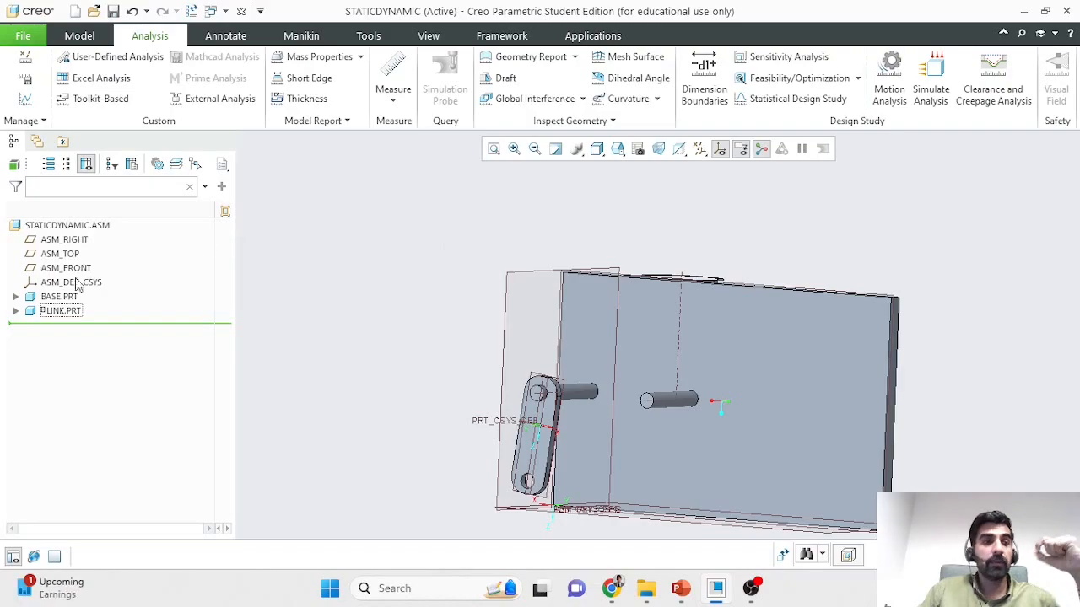
Open LINK.PRT from the assembly in its own window and bring up its Model Properties.
{"action": "left_click", "coordinate": [60, 311]}
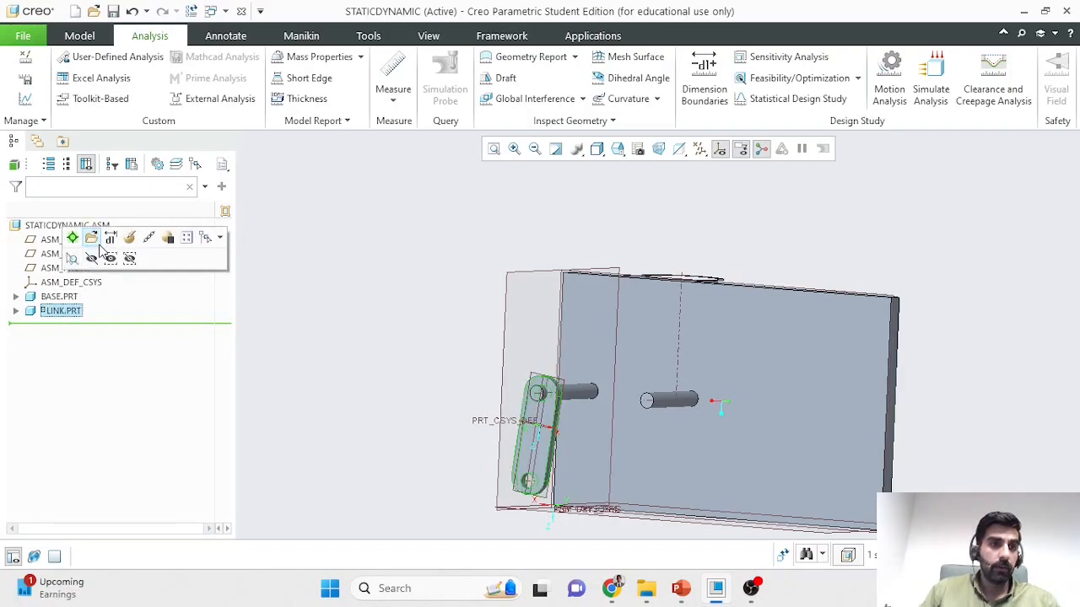
{"action": "left_click", "coordinate": [92, 239]}
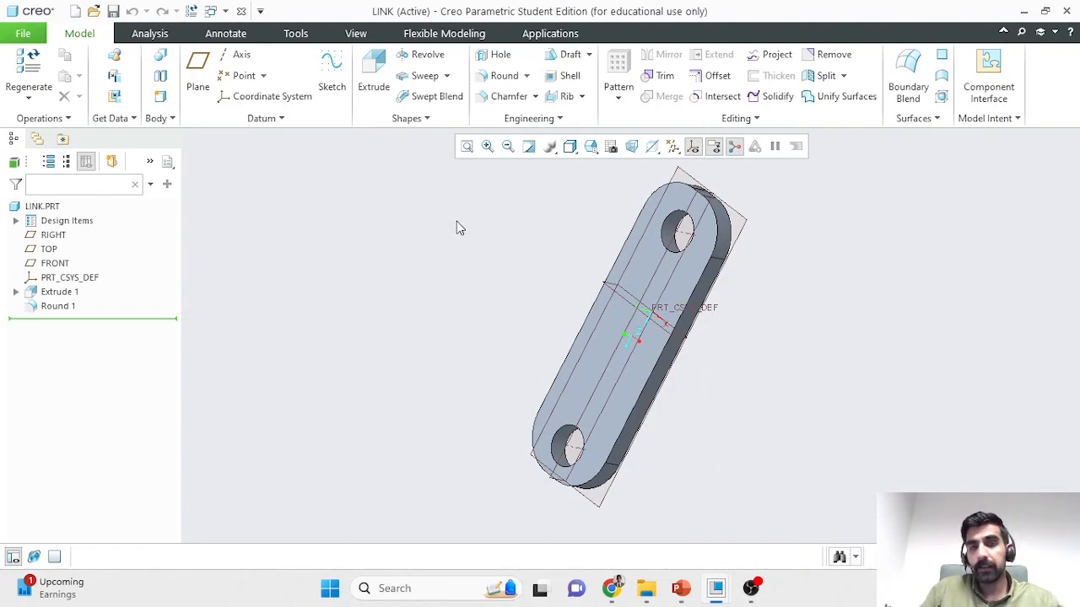
{"action": "left_click", "coordinate": [34, 37]}
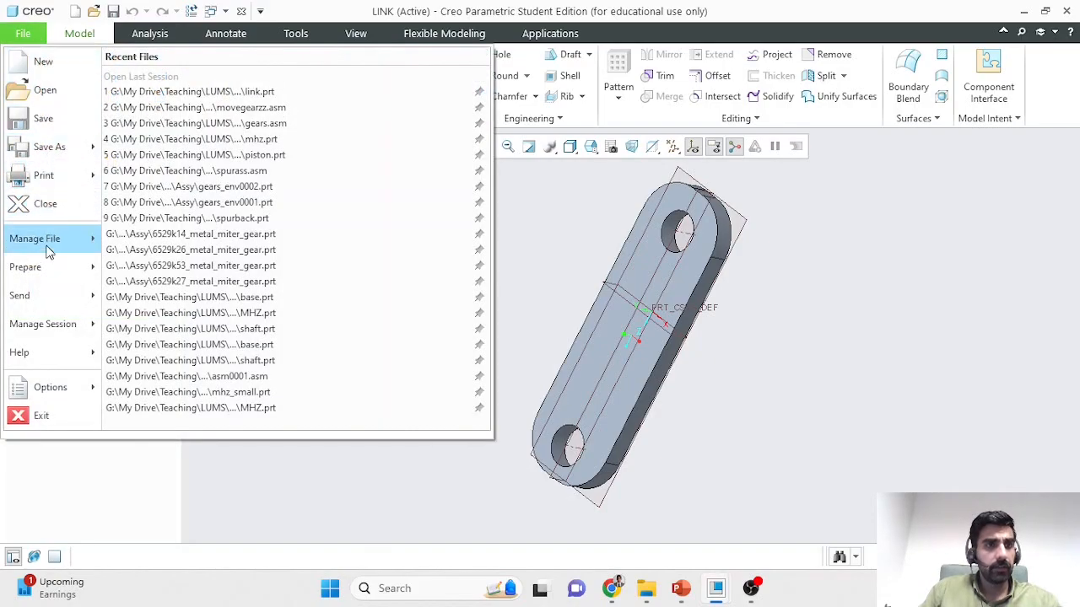
{"action": "mouse_move", "coordinate": [42, 266]}
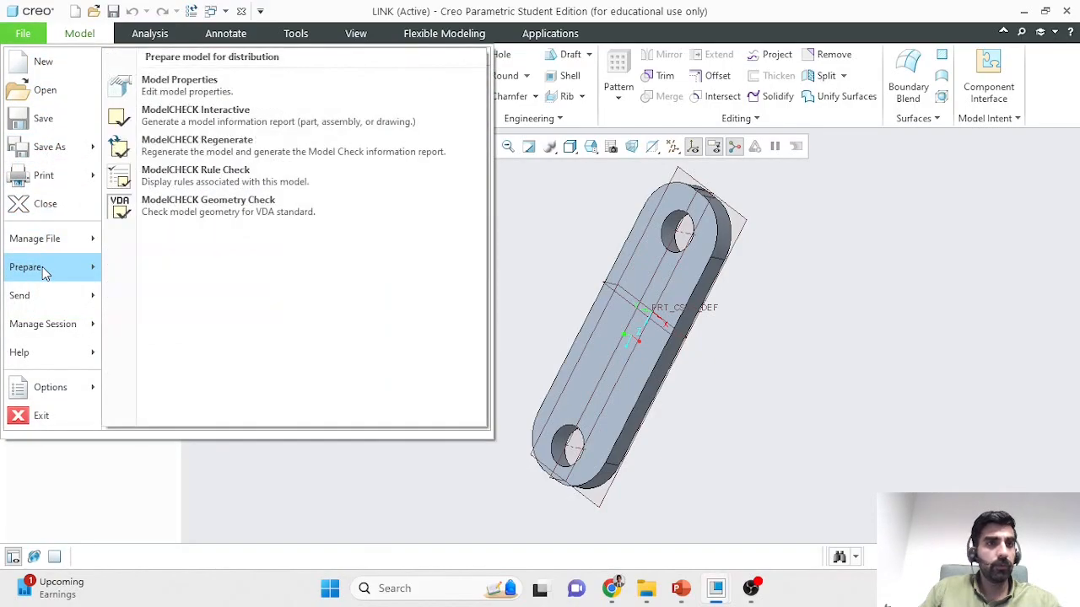
{"action": "left_click", "coordinate": [226, 98]}
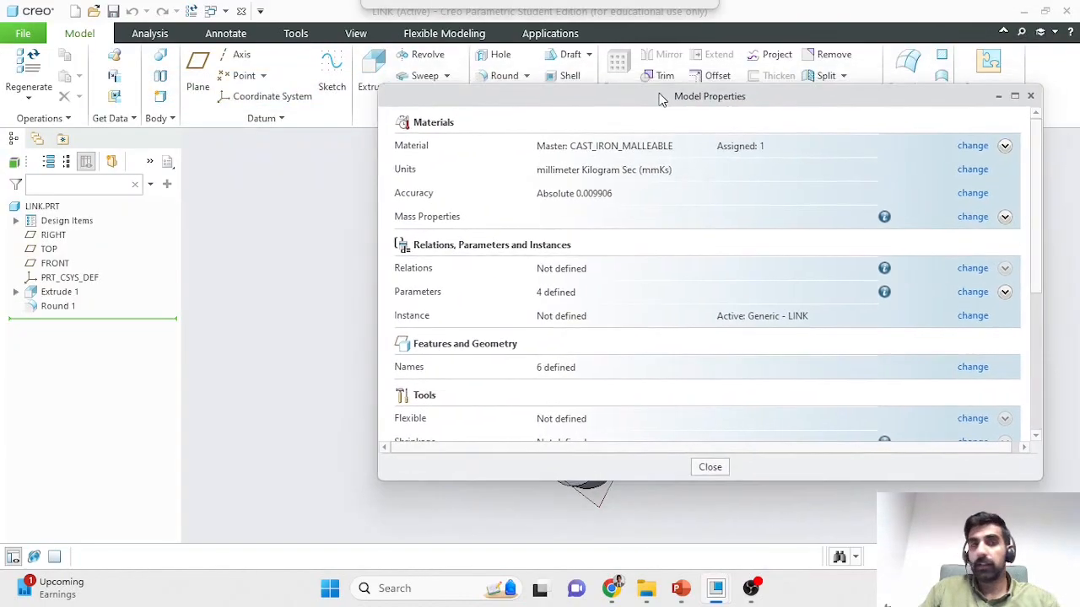
{"action": "left_click_drag", "start_coordinate": [668, 92], "coordinate": [428, 93]}
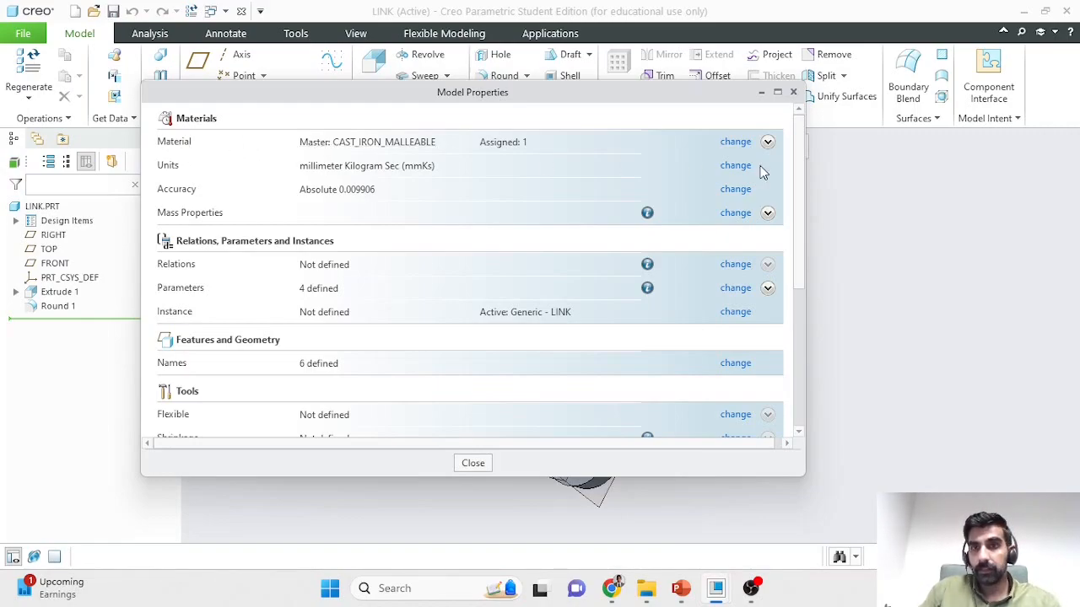
Examine the ABS and PLA material previews in the Plastics folder of the Standard-Materials_Granta-Design library.
{"action": "left_click", "coordinate": [734, 143]}
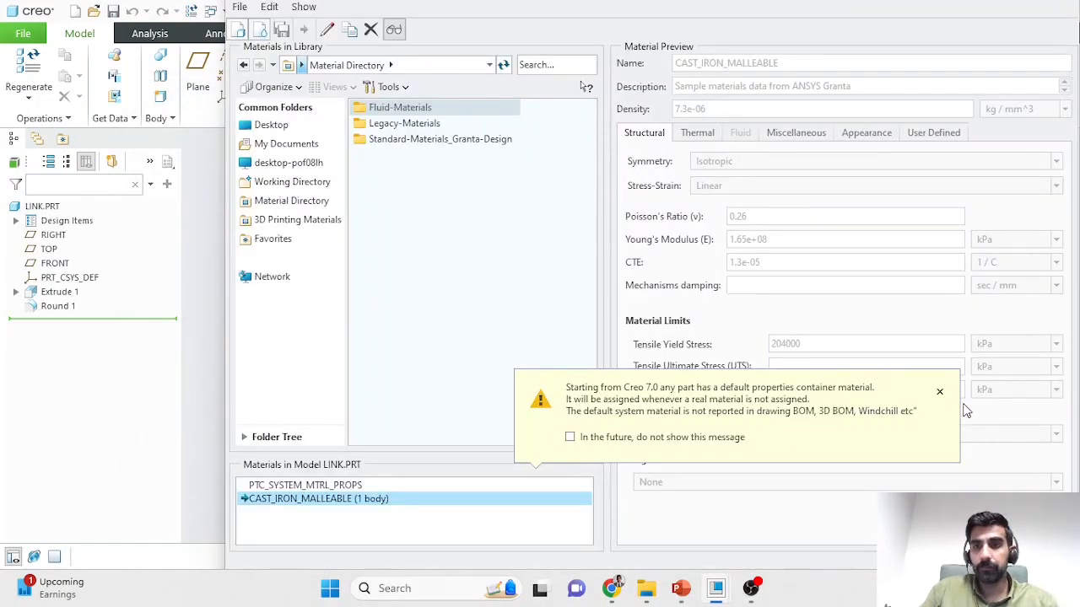
{"action": "left_click", "coordinate": [939, 391]}
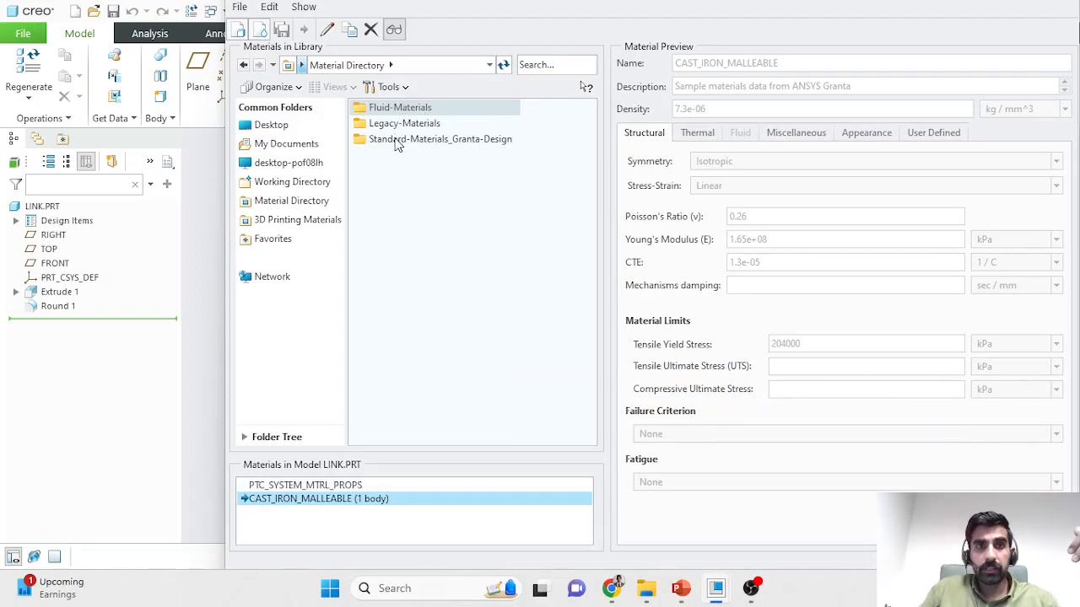
{"action": "left_click", "coordinate": [397, 142]}
{"action": "double_click", "coordinate": [398, 140]}
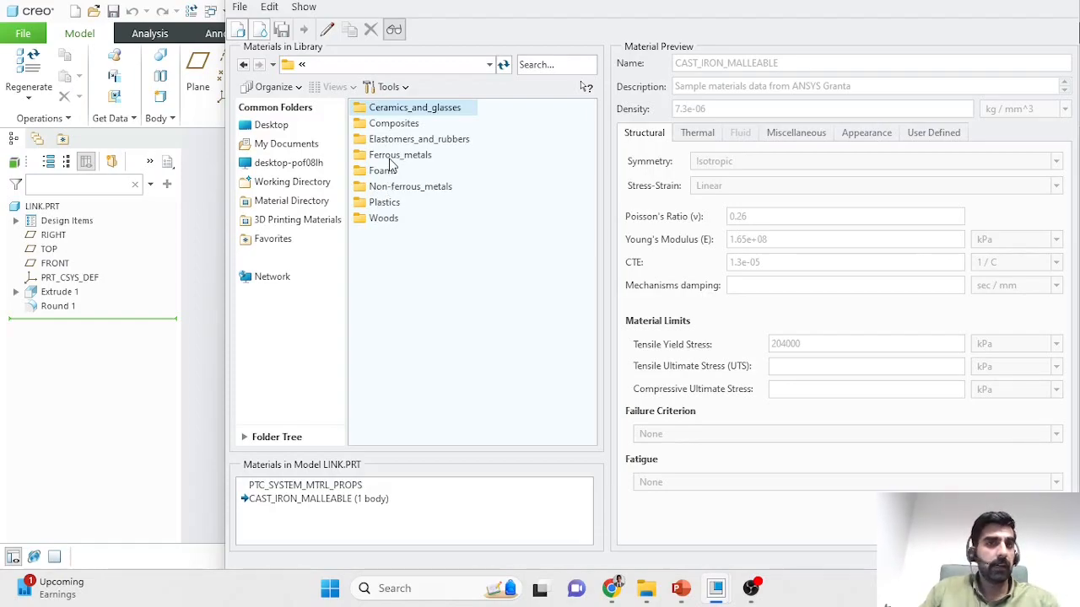
{"action": "left_click", "coordinate": [383, 205]}
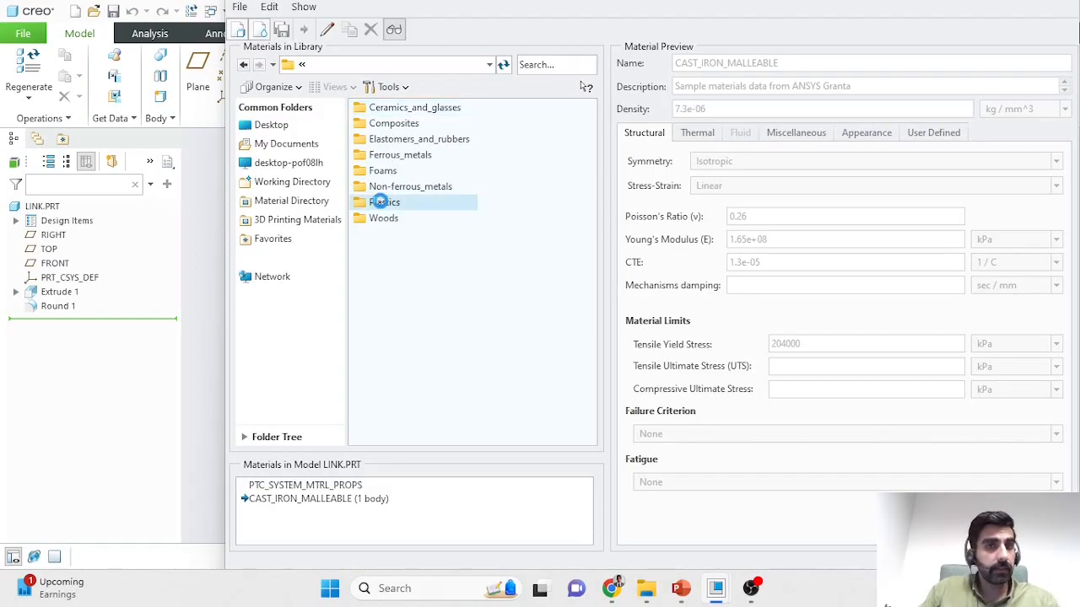
{"action": "double_click", "coordinate": [382, 205]}
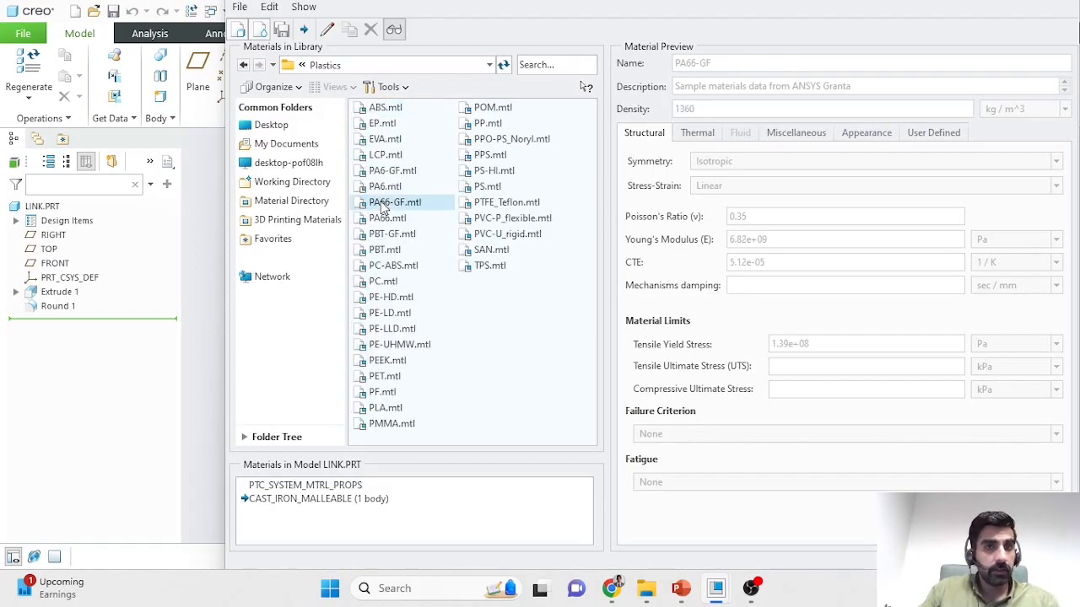
{"action": "left_click", "coordinate": [390, 113]}
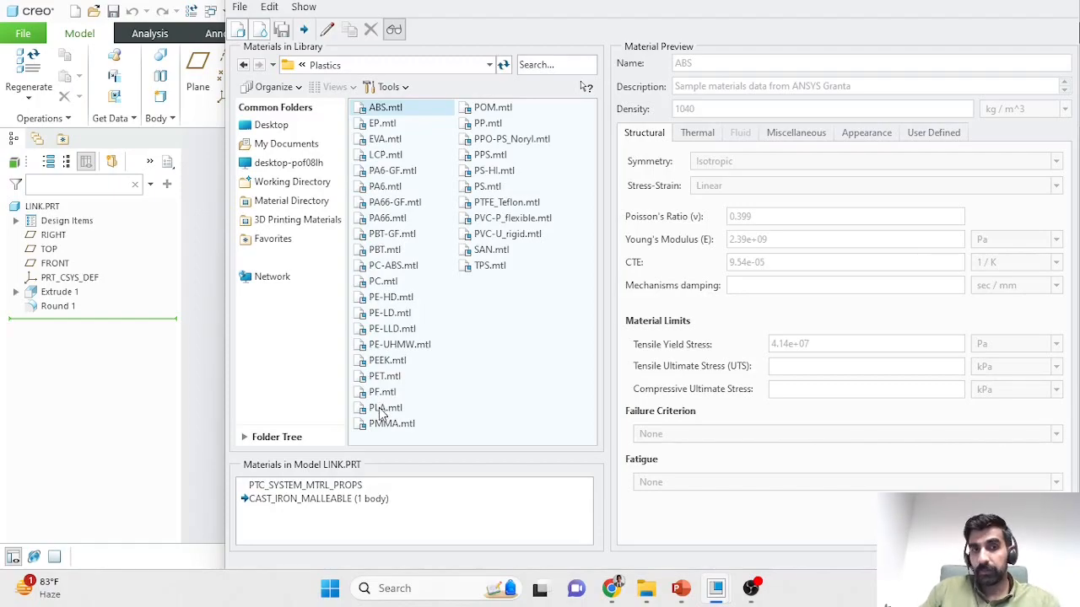
{"action": "left_click", "coordinate": [384, 409]}
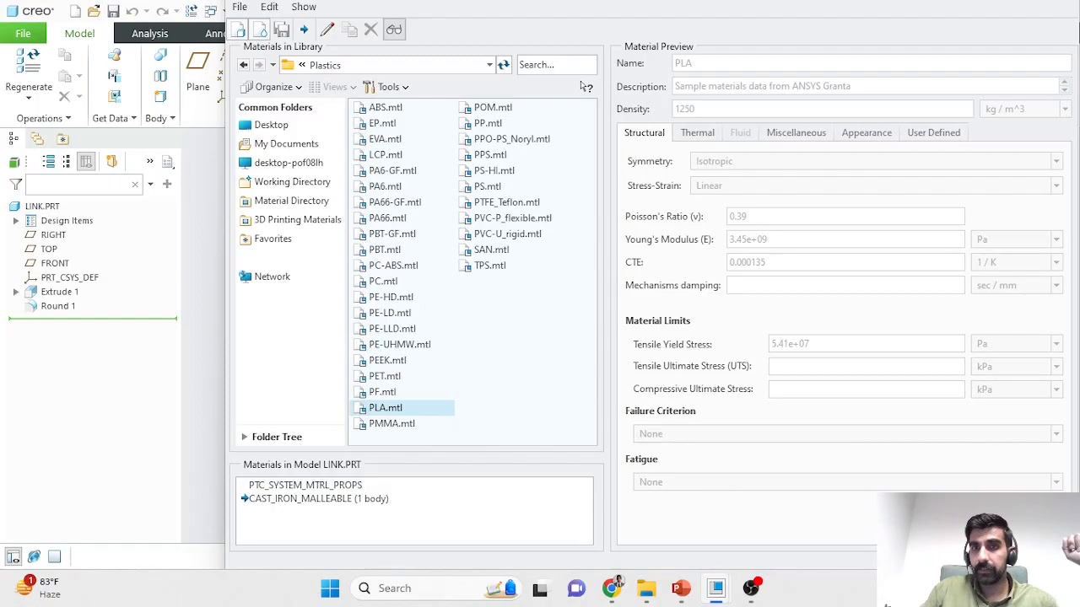
{"action": "key", "text": "Escape"}
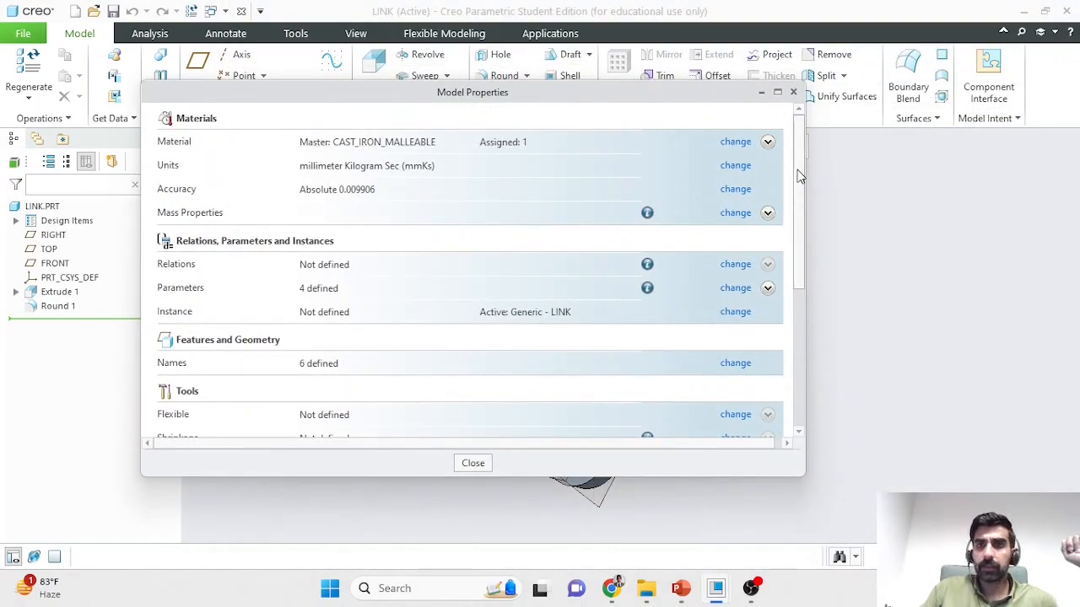
Add PLA from the Plastics folder of the Standard-Materials_Granta-Design library to the materials in LINK.PRT.
{"action": "left_click", "coordinate": [728, 143]}
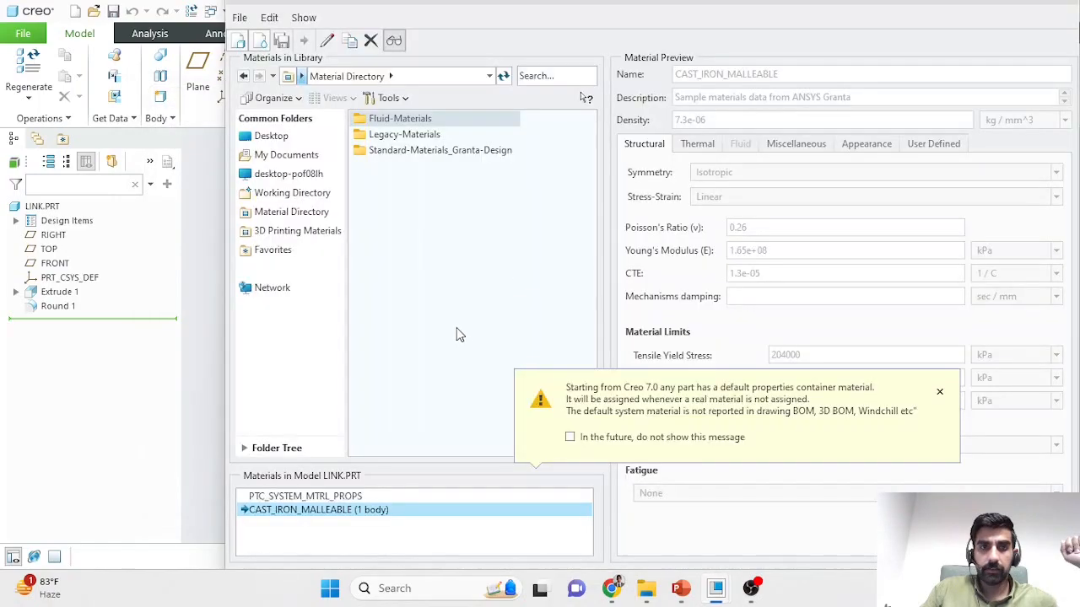
{"action": "double_click", "coordinate": [389, 152]}
{"action": "double_click", "coordinate": [385, 214]}
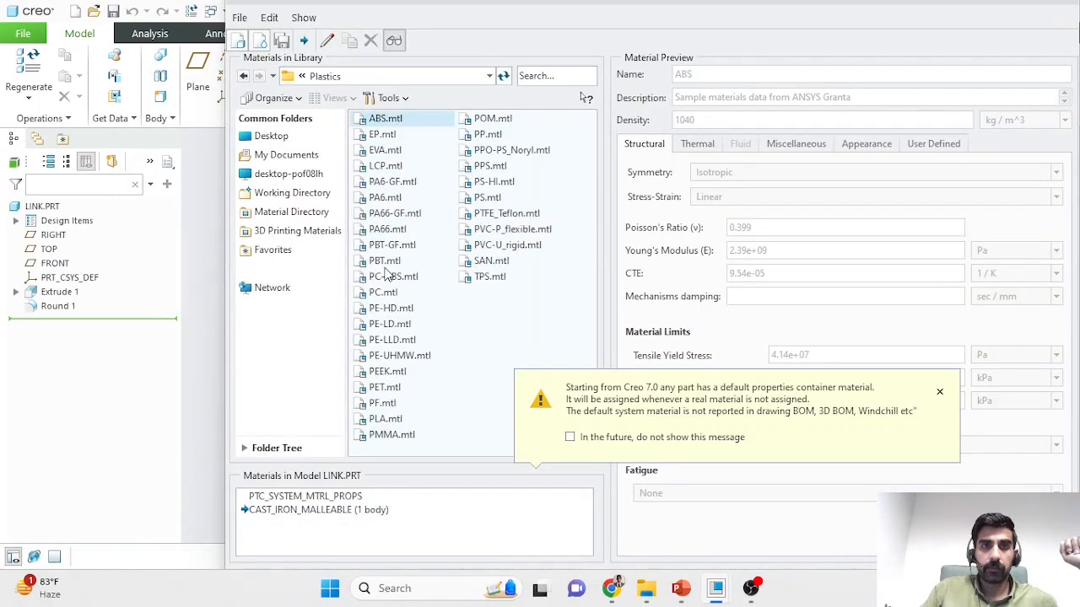
{"action": "double_click", "coordinate": [384, 418]}
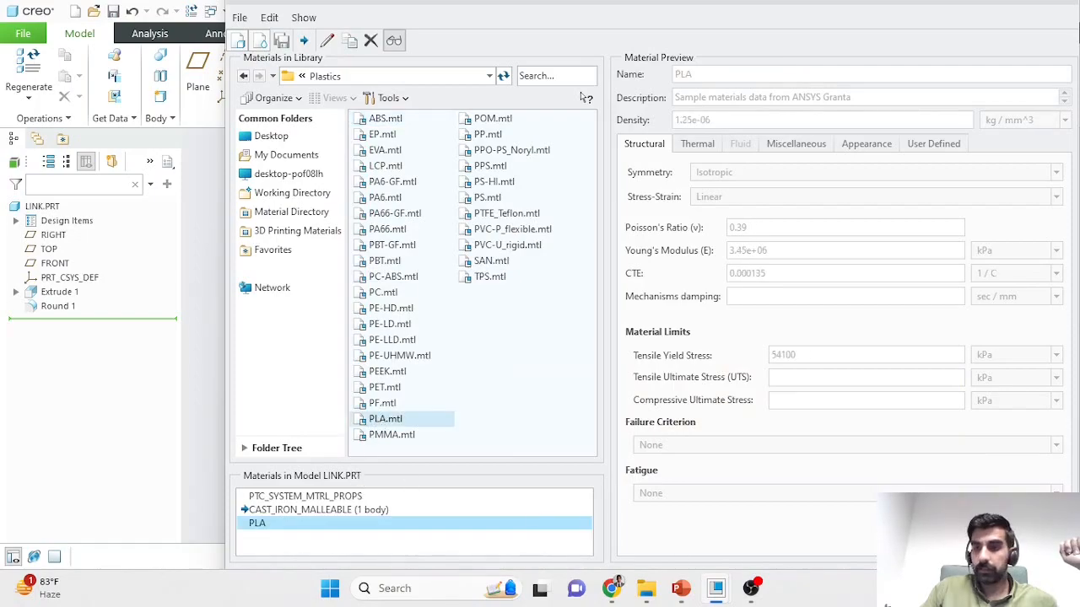
{"action": "left_click_drag", "start_coordinate": [566, 6], "coordinate": [1054, 0]}
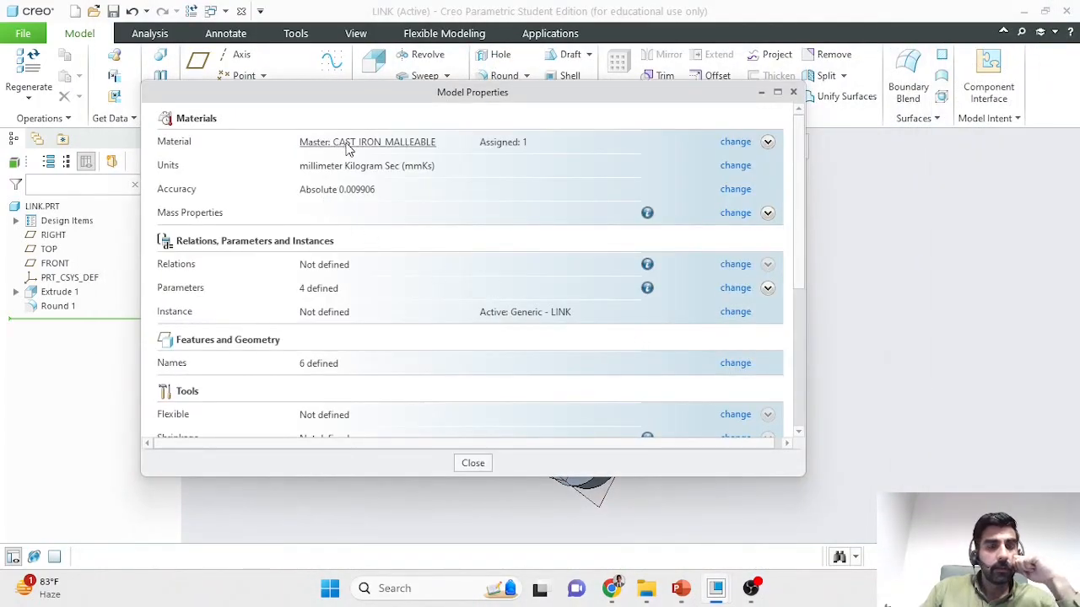
Reopen the link's materials and review the material definition of the added PLA.
{"action": "left_click", "coordinate": [736, 143]}
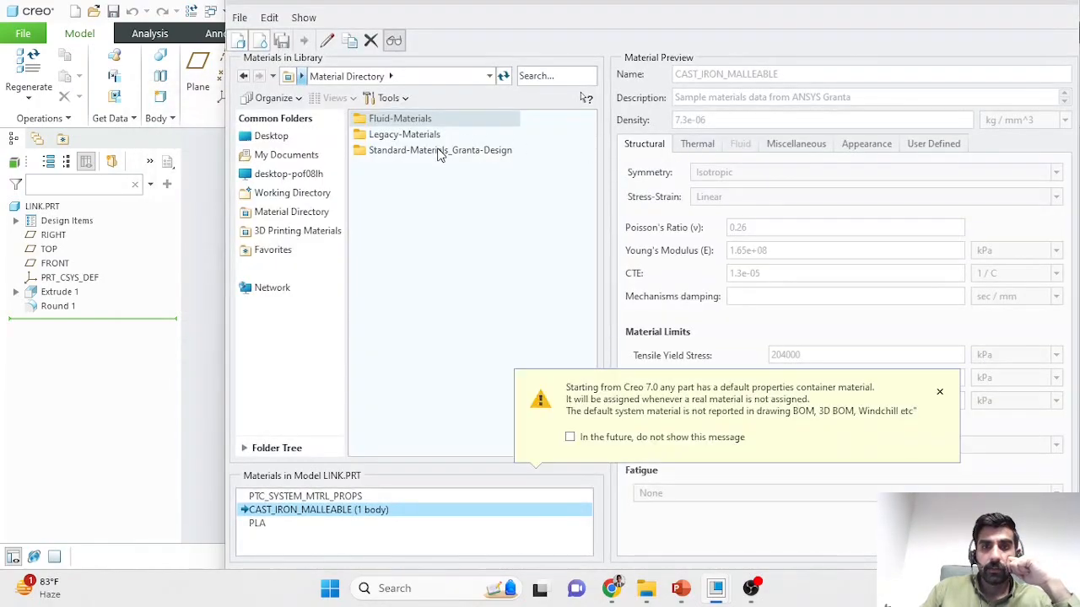
{"action": "left_click", "coordinate": [939, 391]}
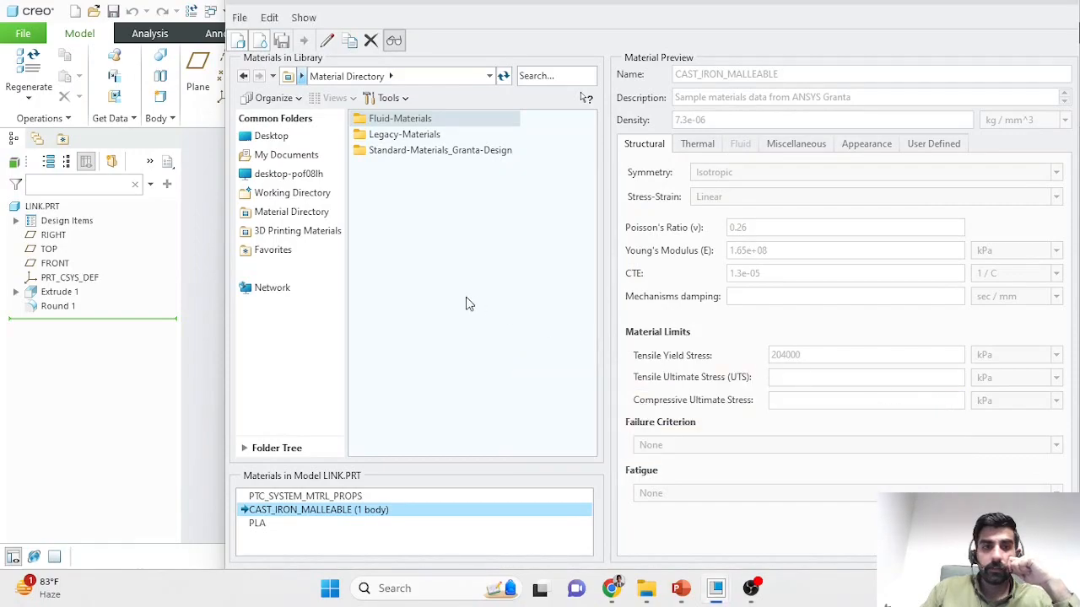
{"action": "left_click", "coordinate": [258, 525]}
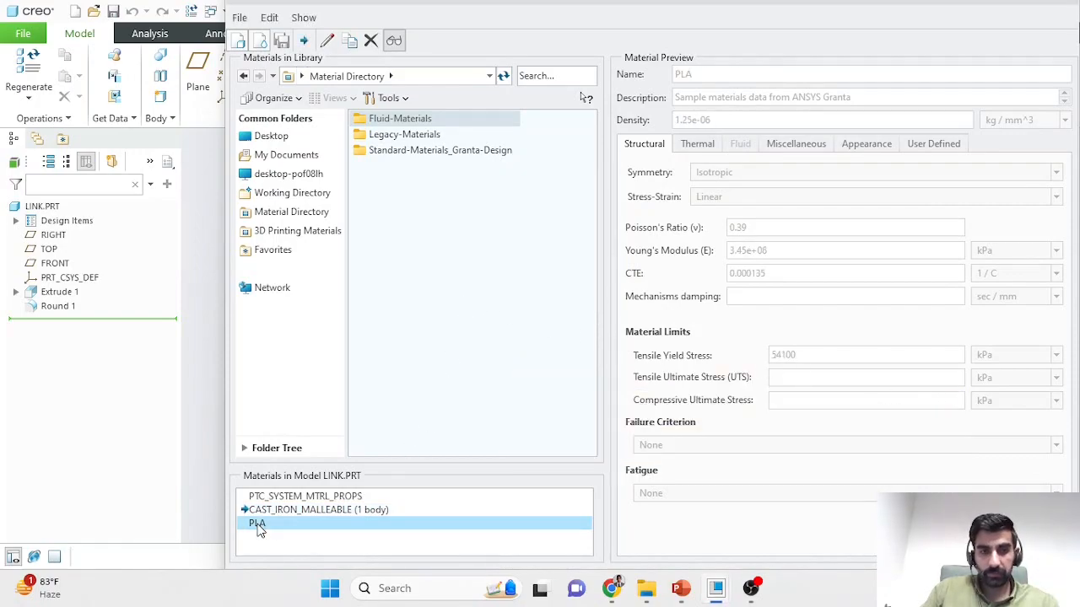
{"action": "double_click", "coordinate": [258, 524]}
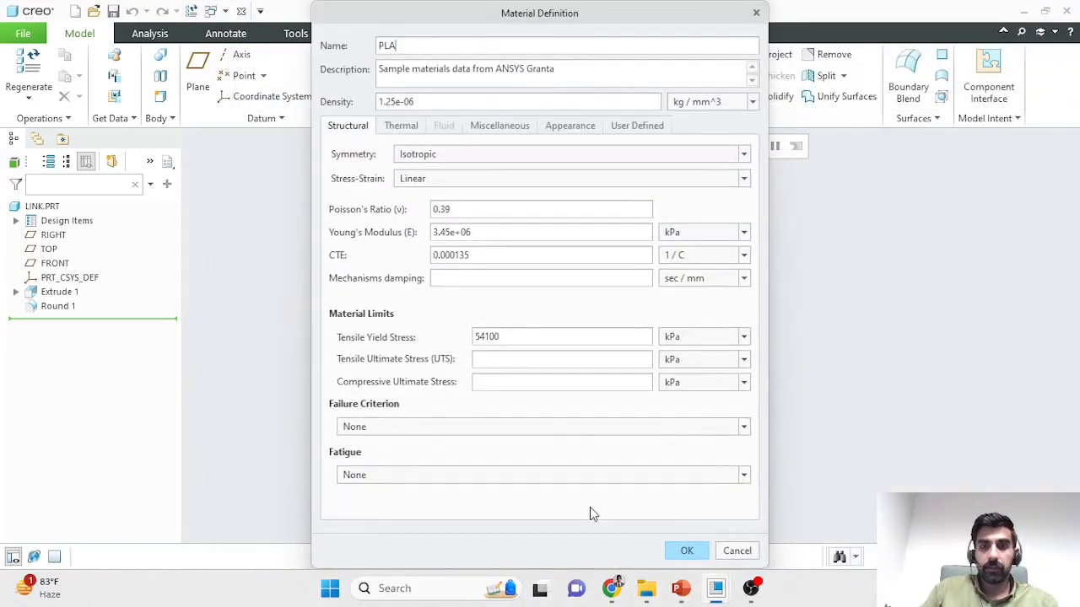
{"action": "left_click", "coordinate": [684, 549]}
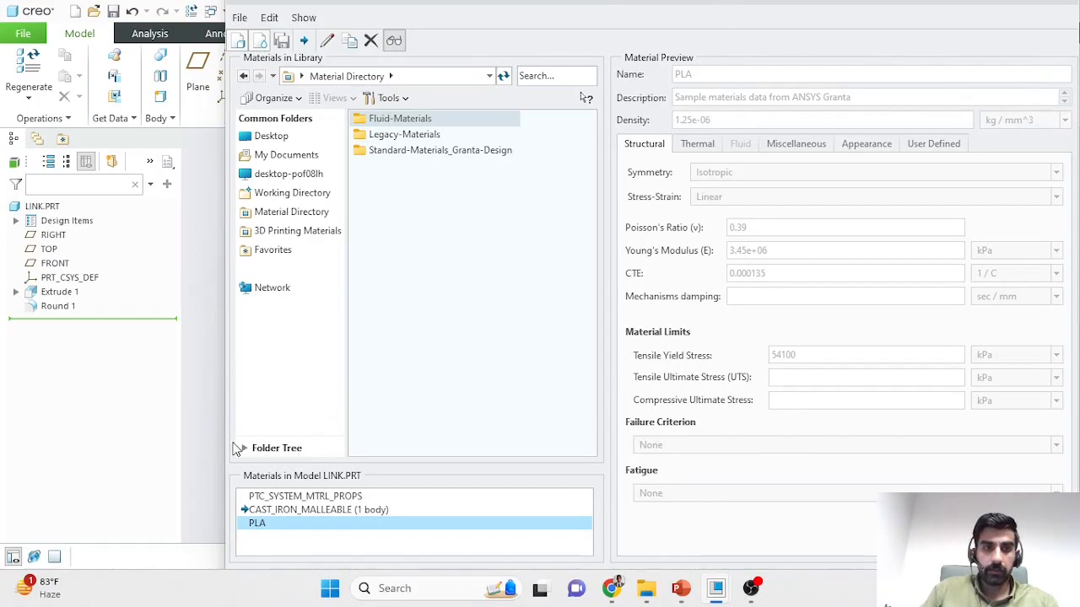
Set PLA as the master material of LINK.PRT and accept the material assignment.
{"action": "right_click", "coordinate": [250, 525]}
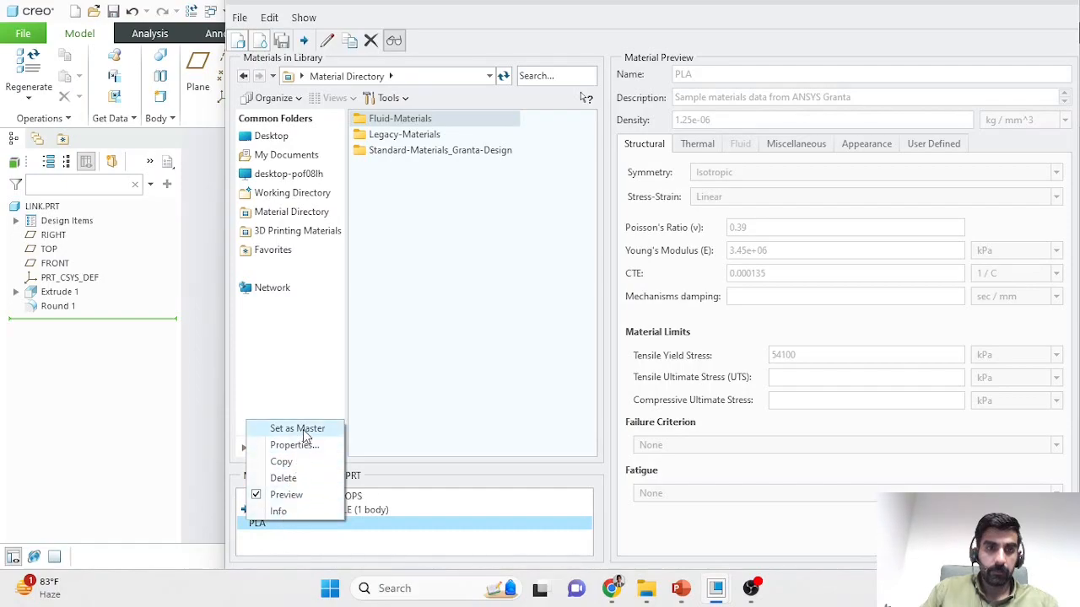
{"action": "left_click", "coordinate": [272, 528]}
{"action": "left_click", "coordinate": [272, 522]}
{"action": "left_click", "coordinate": [268, 522]}
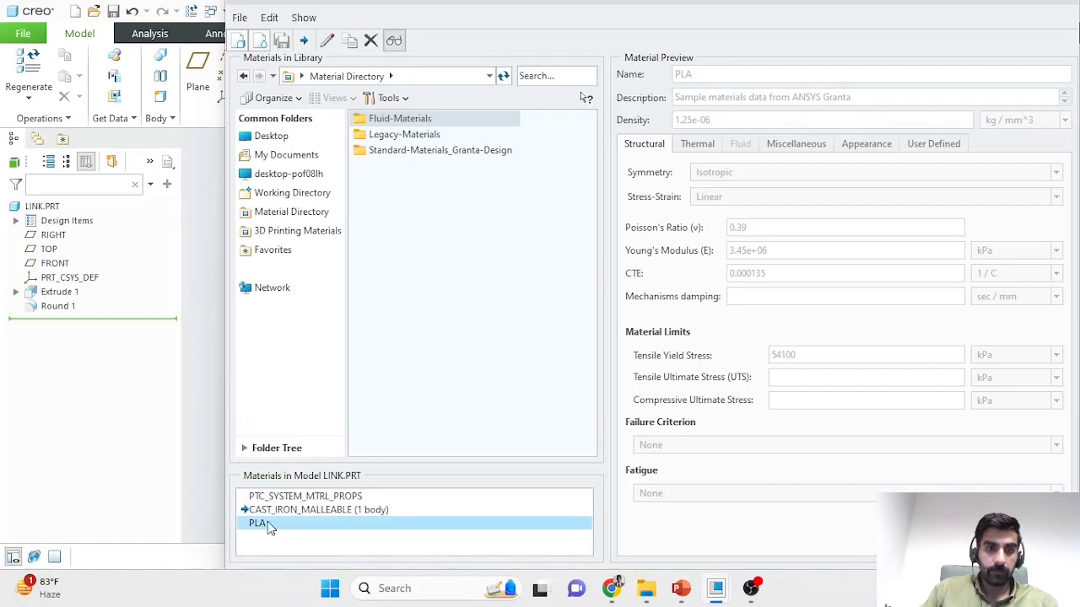
{"action": "right_click", "coordinate": [268, 521]}
{"action": "left_click", "coordinate": [326, 432]}
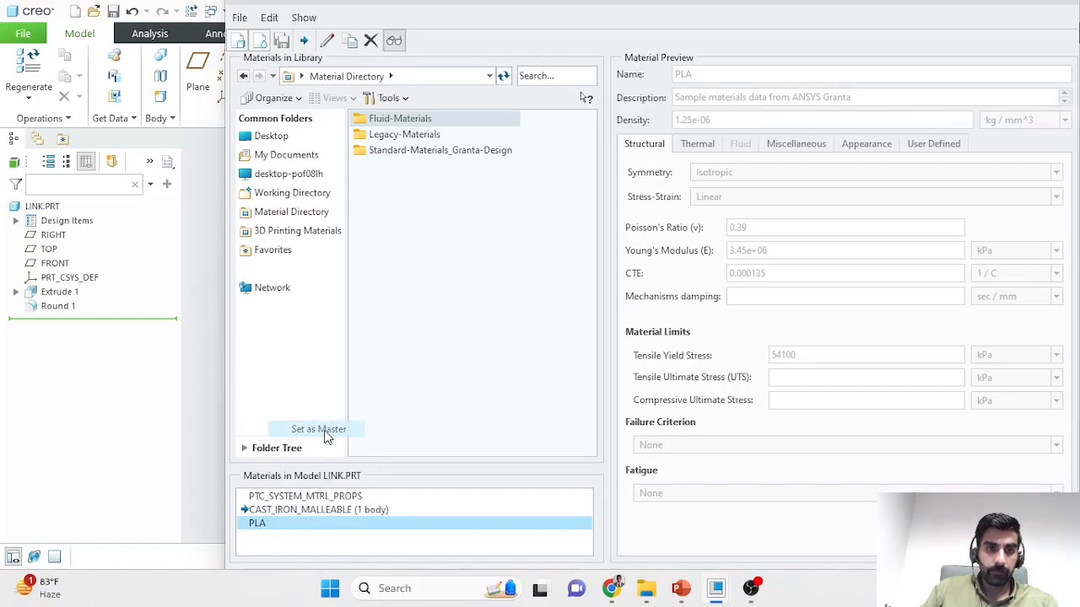
{"action": "left_click", "coordinate": [601, 319]}
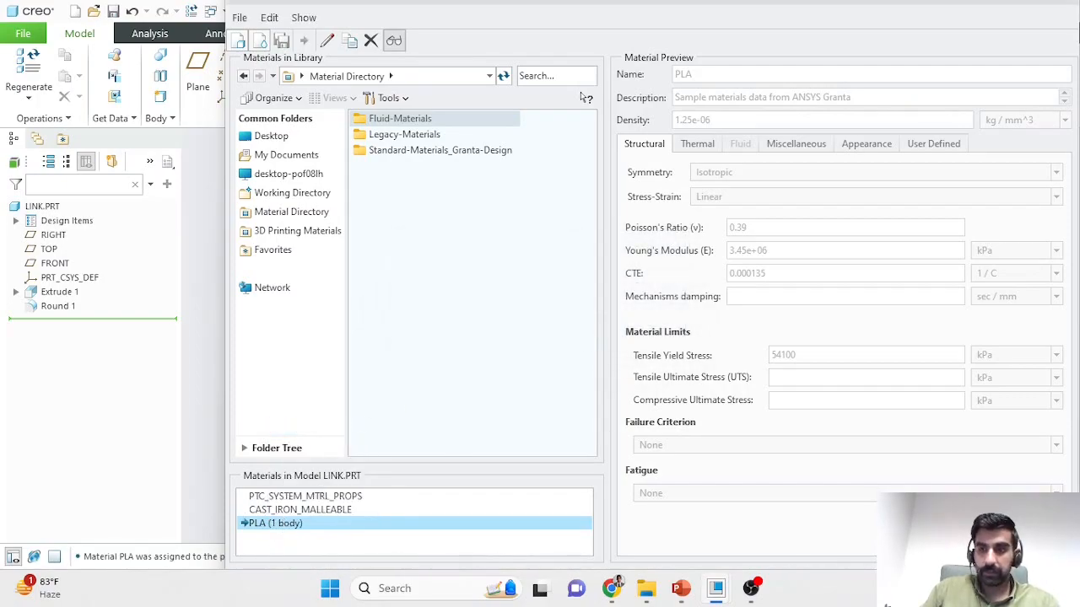
{"action": "left_click", "coordinate": [954, 557]}
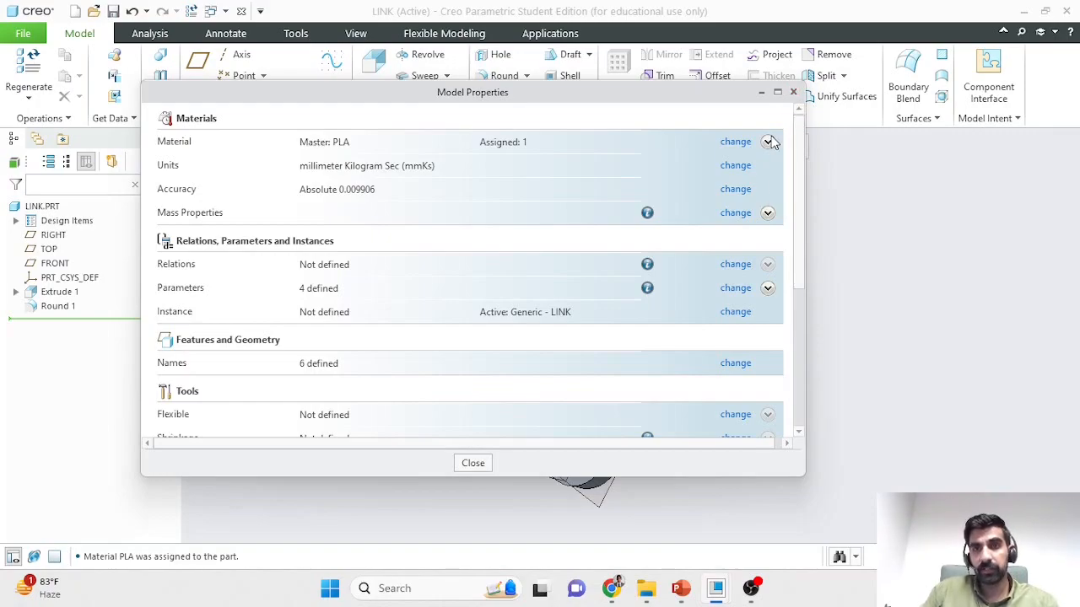
Check the link's mass properties definition with its assigned material, and close the Model Properties.
{"action": "left_click", "coordinate": [735, 212]}
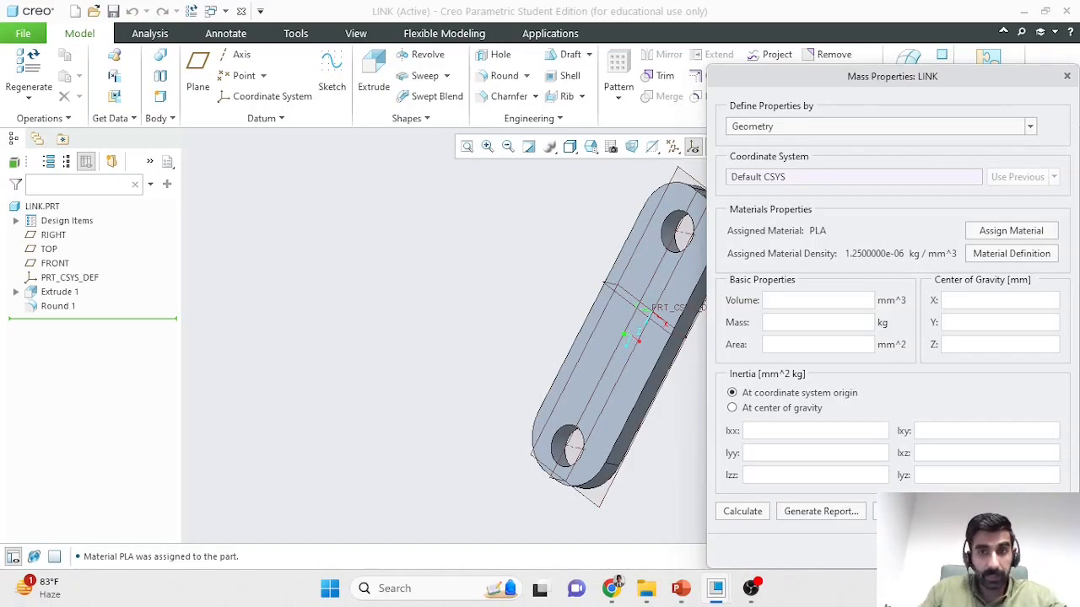
{"action": "left_click", "coordinate": [978, 550]}
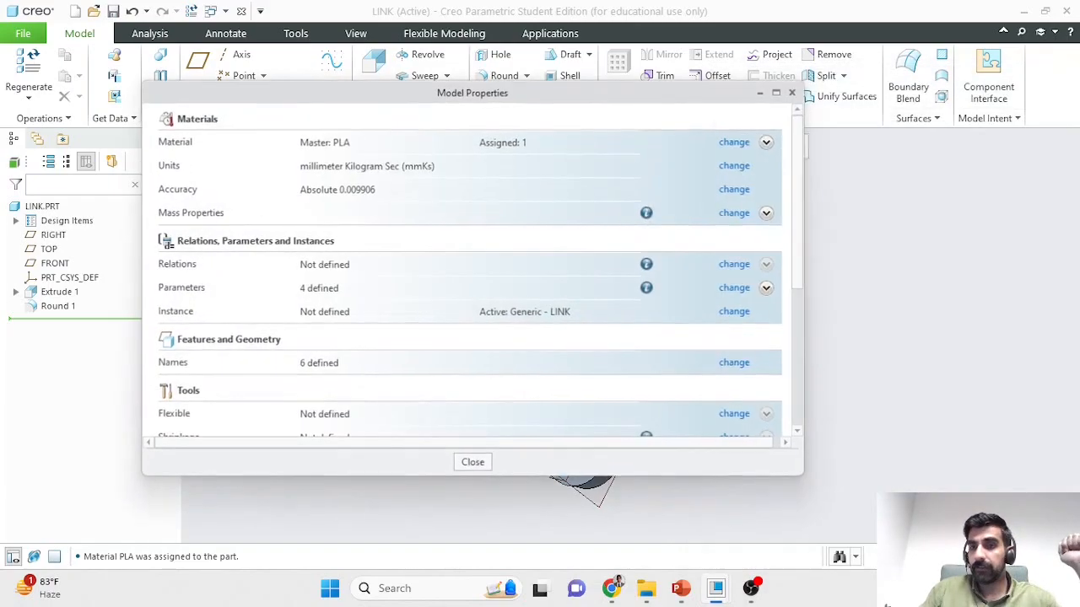
{"action": "left_click", "coordinate": [793, 93]}
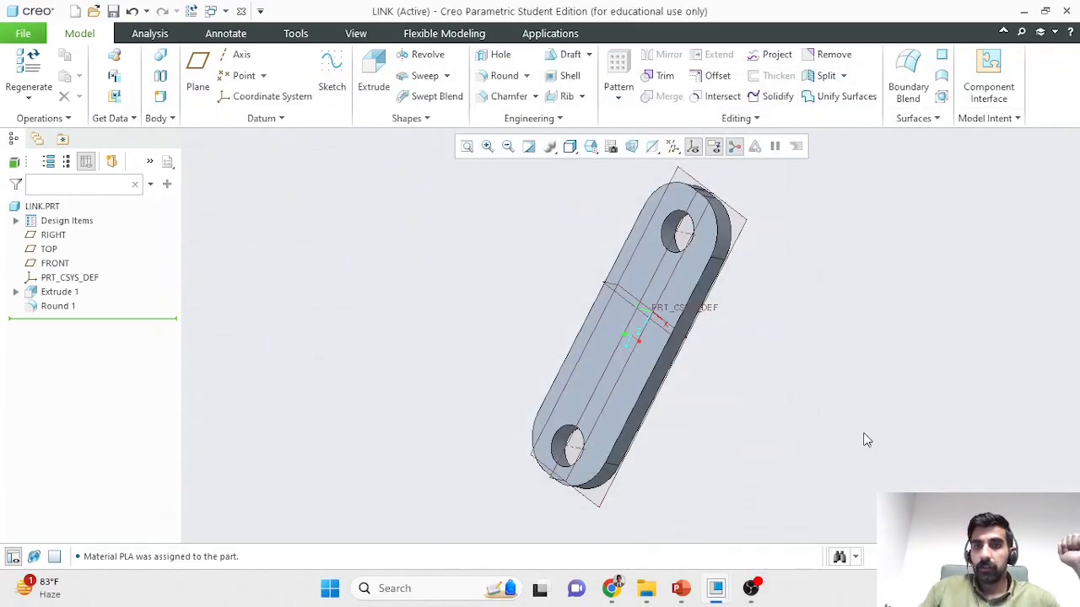
Compute the mass properties of LINK.PRT with its PLA material, check the mass value, and close the analysis.
{"action": "middle_click_drag", "start_coordinate": [798, 392], "coordinate": [808, 362]}
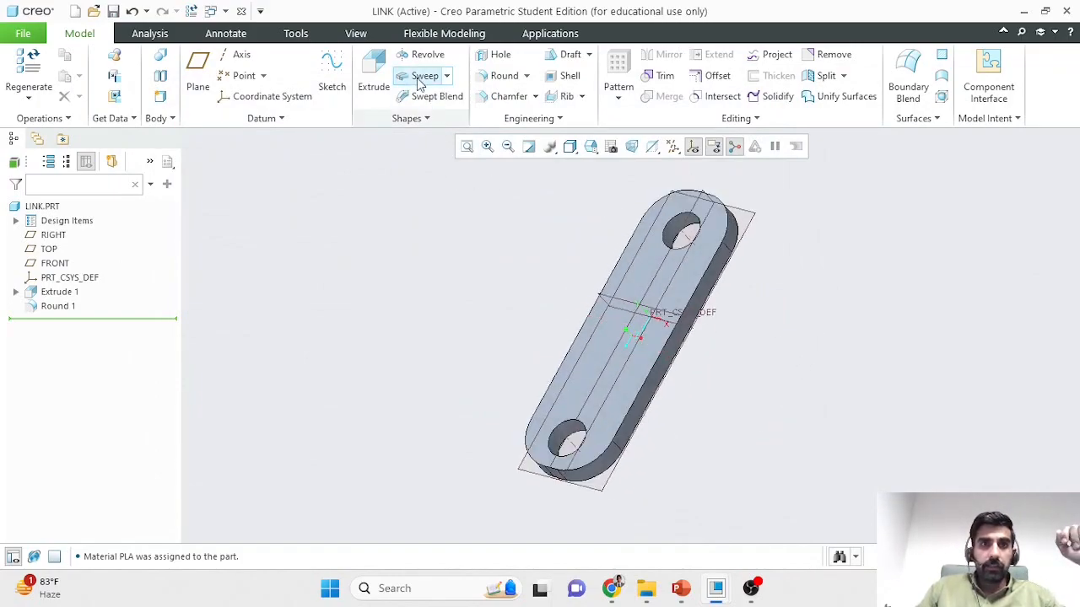
{"action": "left_click", "coordinate": [159, 34]}
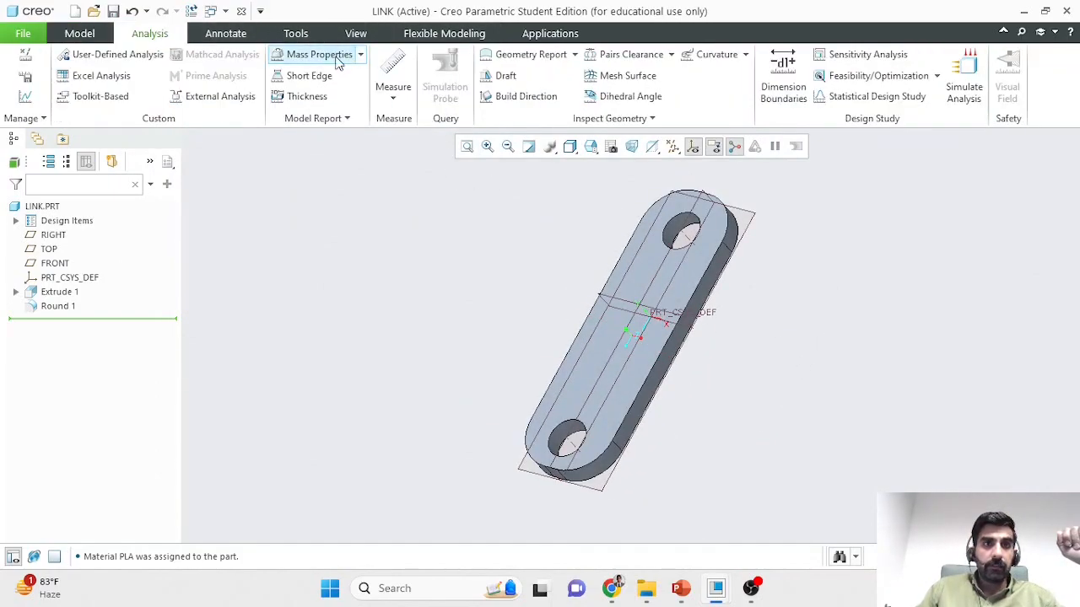
{"action": "left_click", "coordinate": [308, 55]}
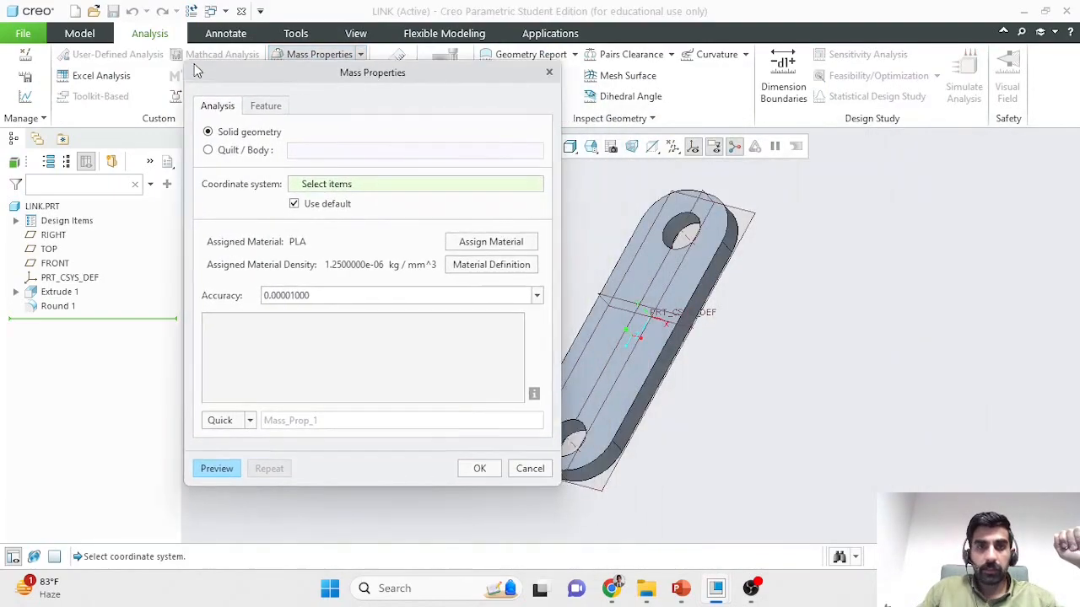
{"action": "left_click_drag", "start_coordinate": [193, 68], "coordinate": [65, 58]}
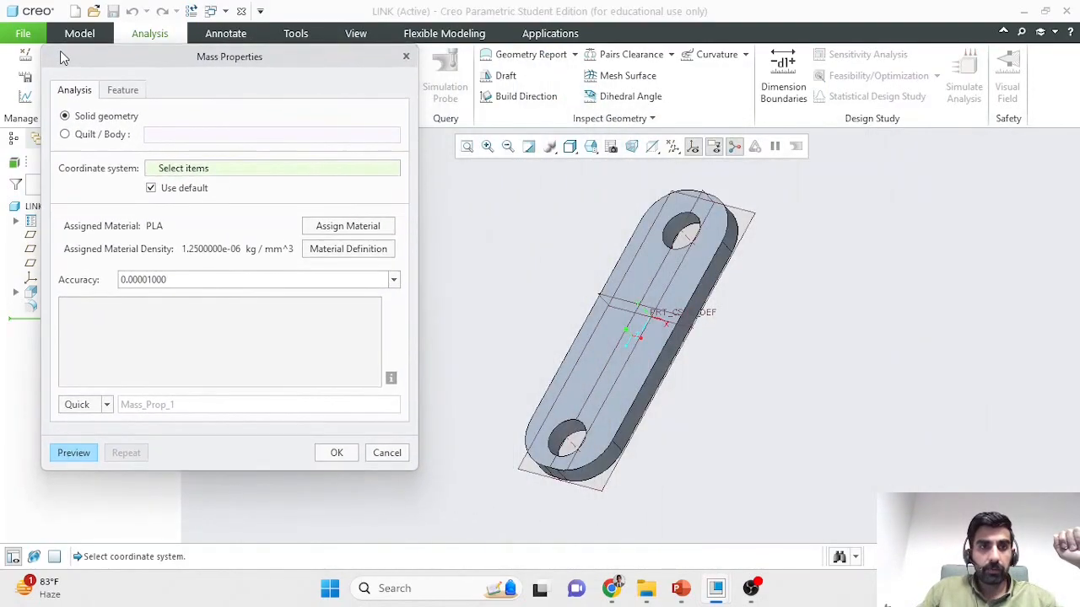
{"action": "left_click", "coordinate": [76, 455]}
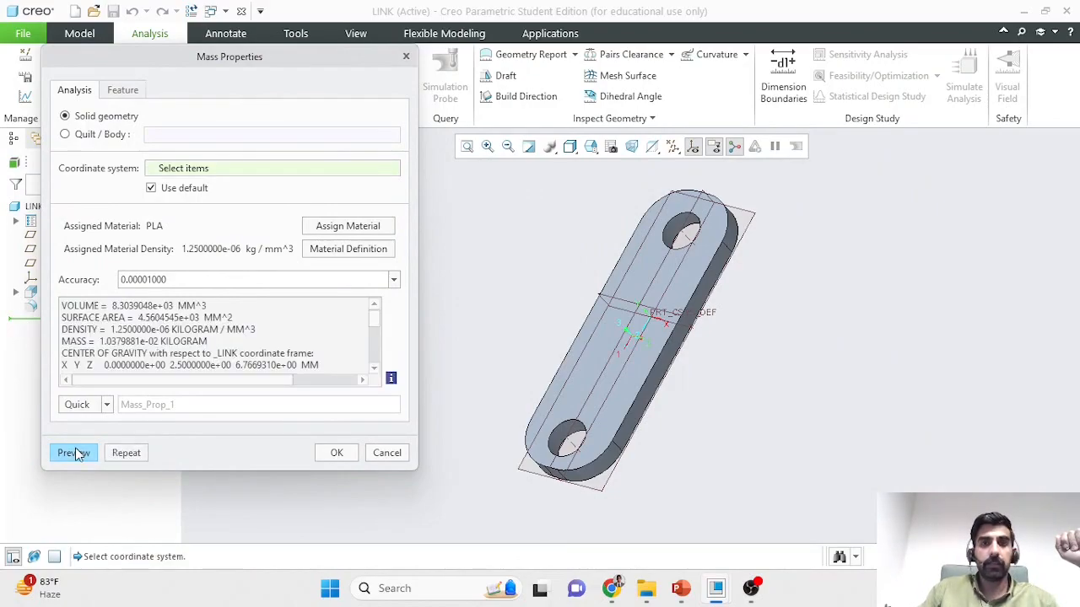
{"action": "left_click_drag", "start_coordinate": [99, 341], "coordinate": [159, 341]}
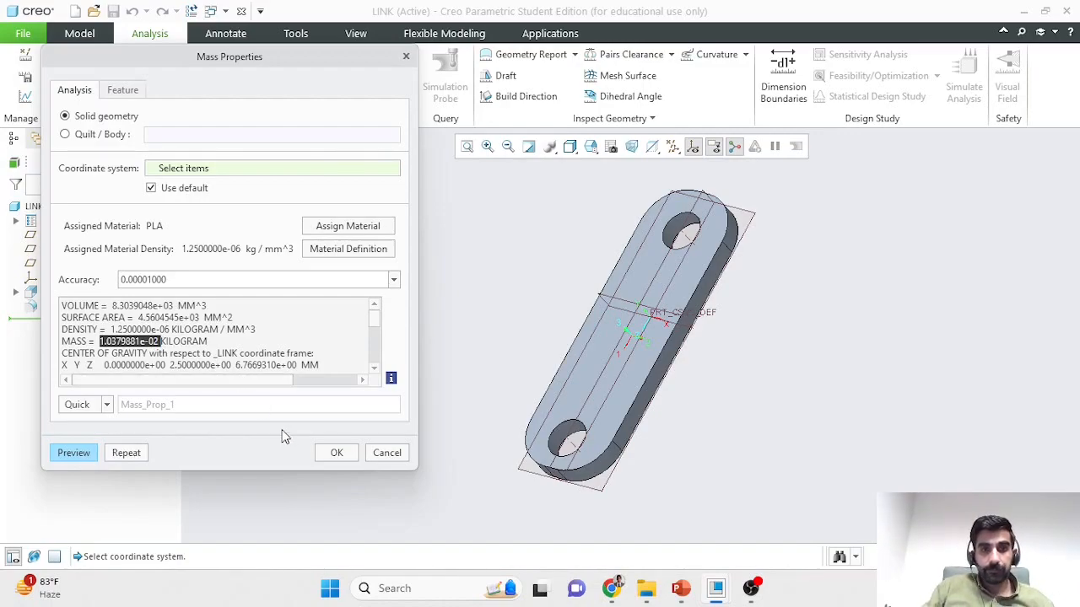
{"action": "left_click", "coordinate": [337, 454]}
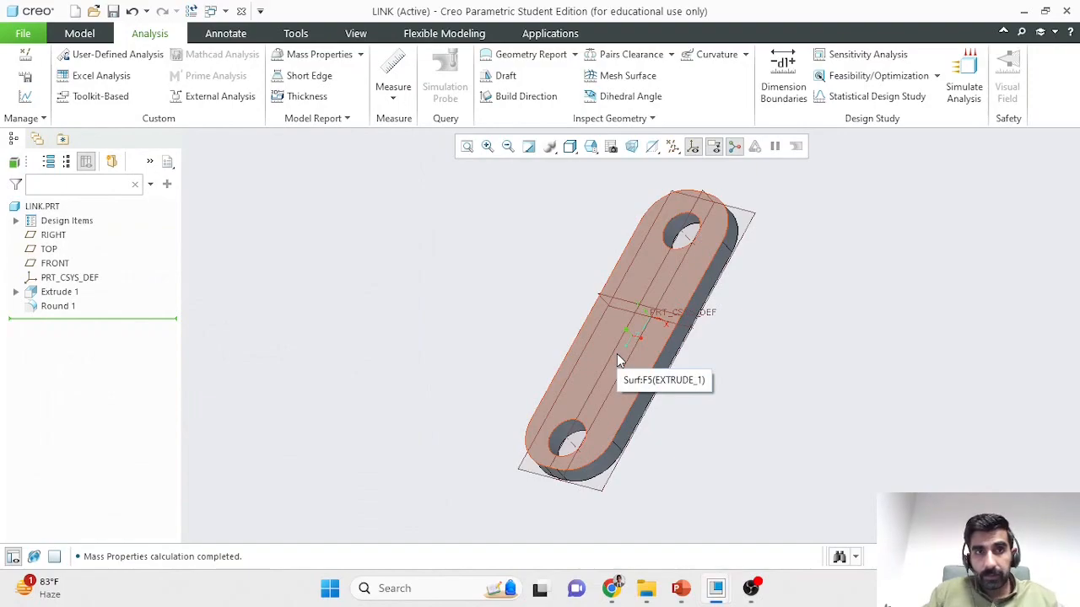
Recompute the link's mass properties, examine its center of gravity coordinates relative to the link coordinate frame, and close the analysis.
{"action": "left_click", "coordinate": [302, 52]}
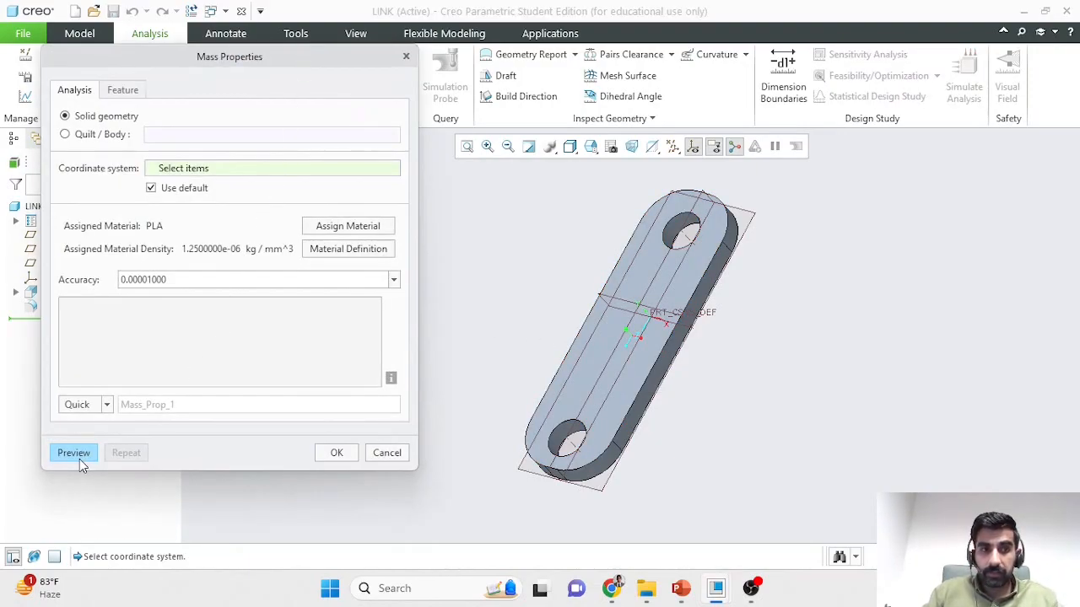
{"action": "left_click", "coordinate": [80, 460]}
{"action": "scroll", "coordinate": [552, 383], "scroll_direction": "down", "scroll_amount": 2}
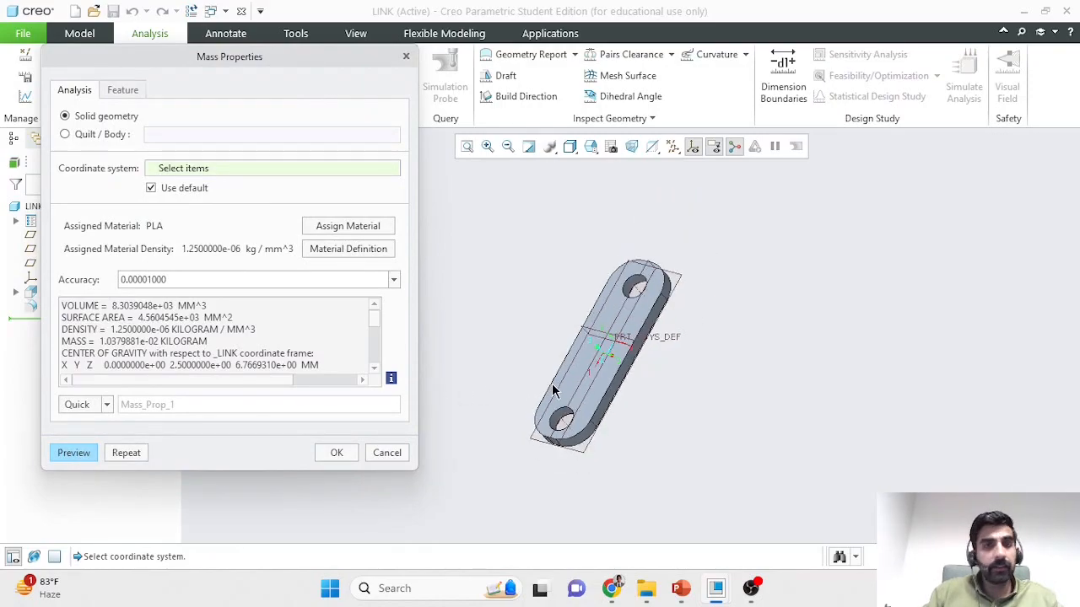
{"action": "scroll", "coordinate": [563, 383], "scroll_direction": "up", "scroll_amount": 4}
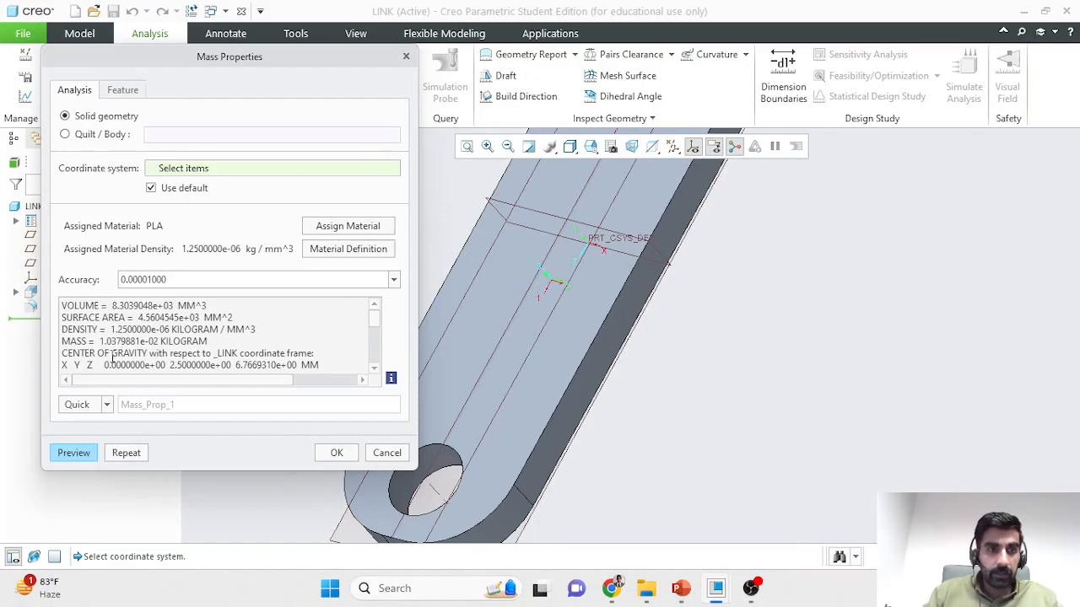
{"action": "scroll", "coordinate": [113, 365], "scroll_direction": "down", "scroll_amount": 1}
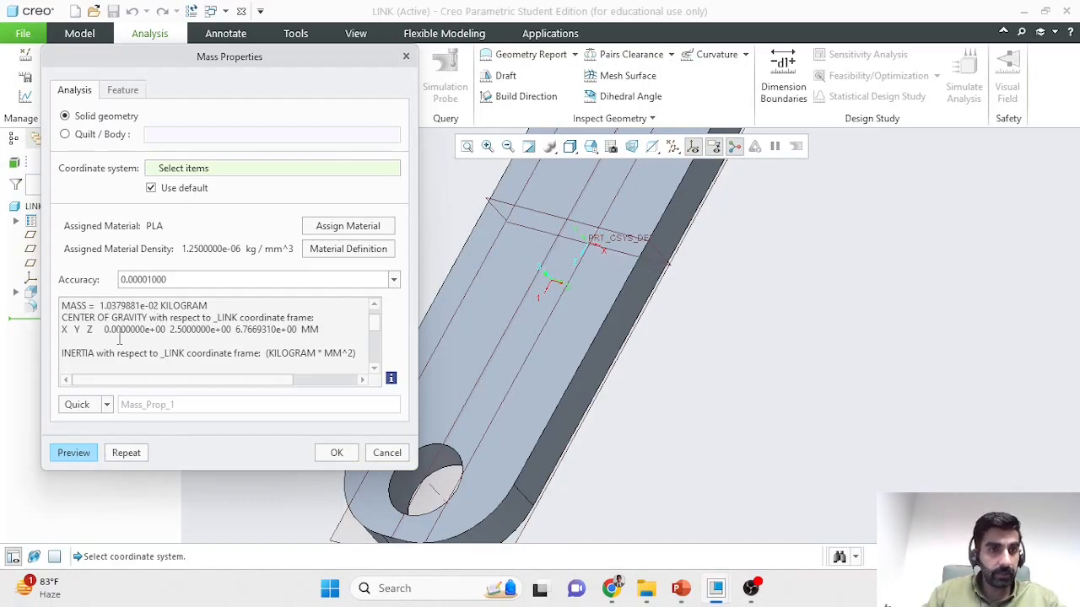
{"action": "left_click_drag", "start_coordinate": [107, 330], "coordinate": [323, 329]}
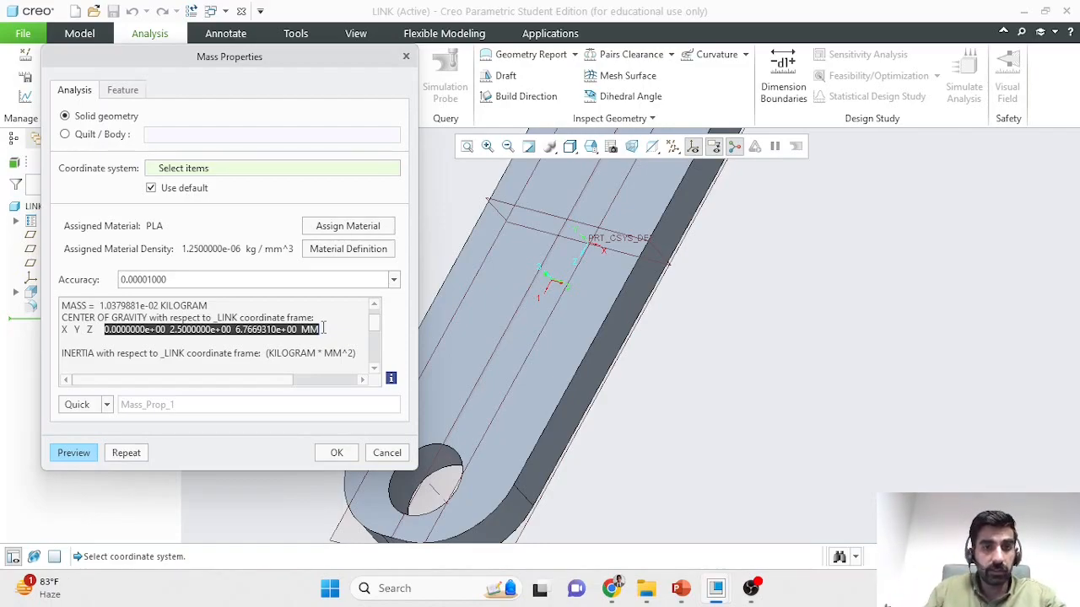
{"action": "left_click", "coordinate": [339, 454]}
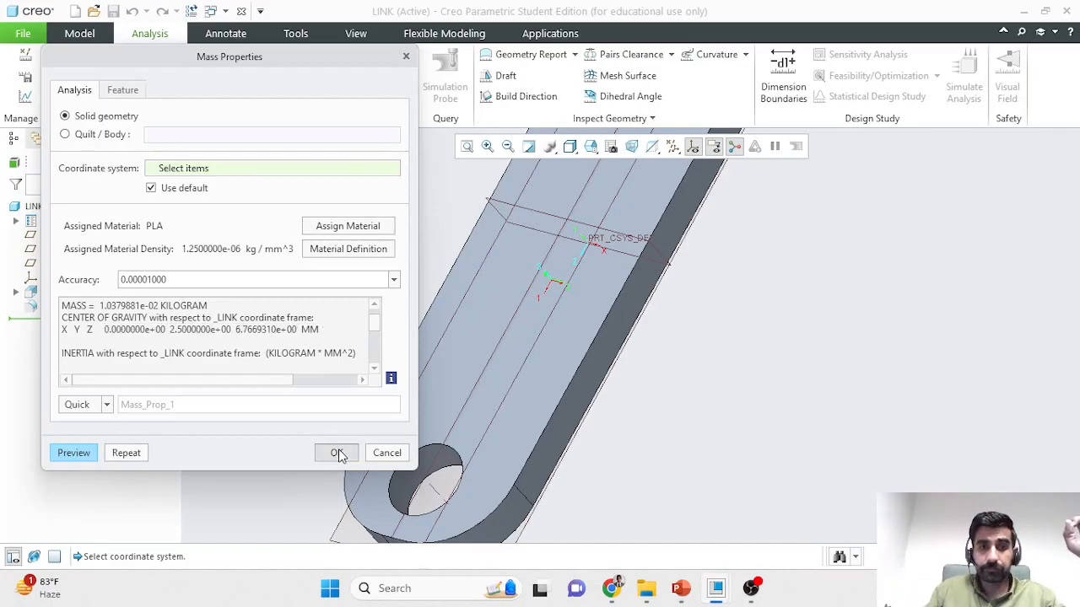
{"action": "scroll", "coordinate": [535, 355], "scroll_direction": "up", "scroll_amount": 4}
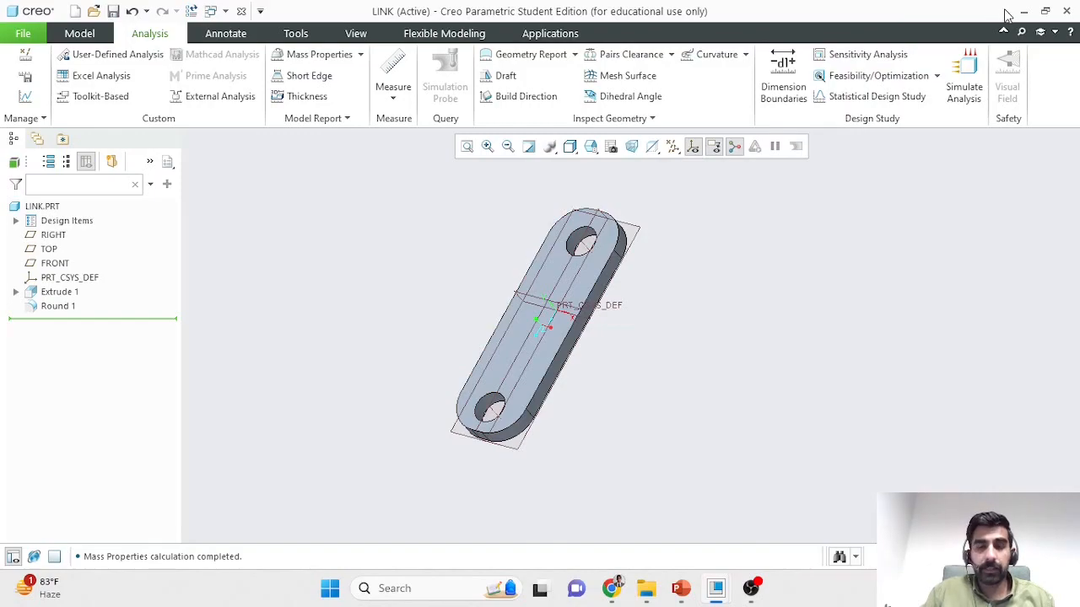
Close the LINK.PRT window to return to the STATICDYNAMIC assembly and swing the link up about its pin to a slightly downward slope.
{"action": "left_click", "coordinate": [241, 12]}
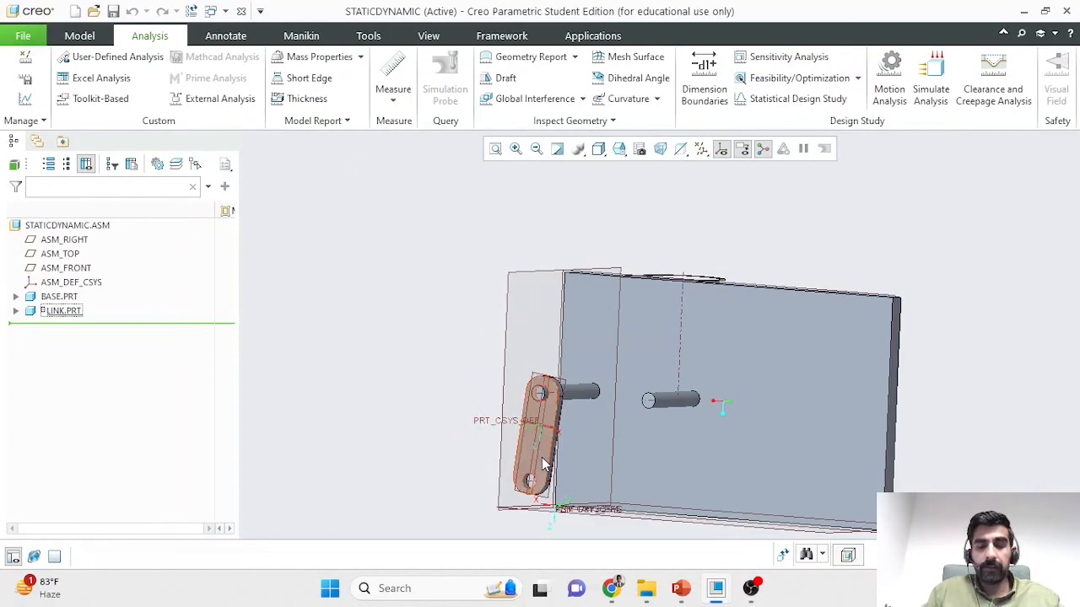
{"action": "left_click_drag", "start_coordinate": [542, 456], "coordinate": [617, 410], "text": "ctrl+alt"}
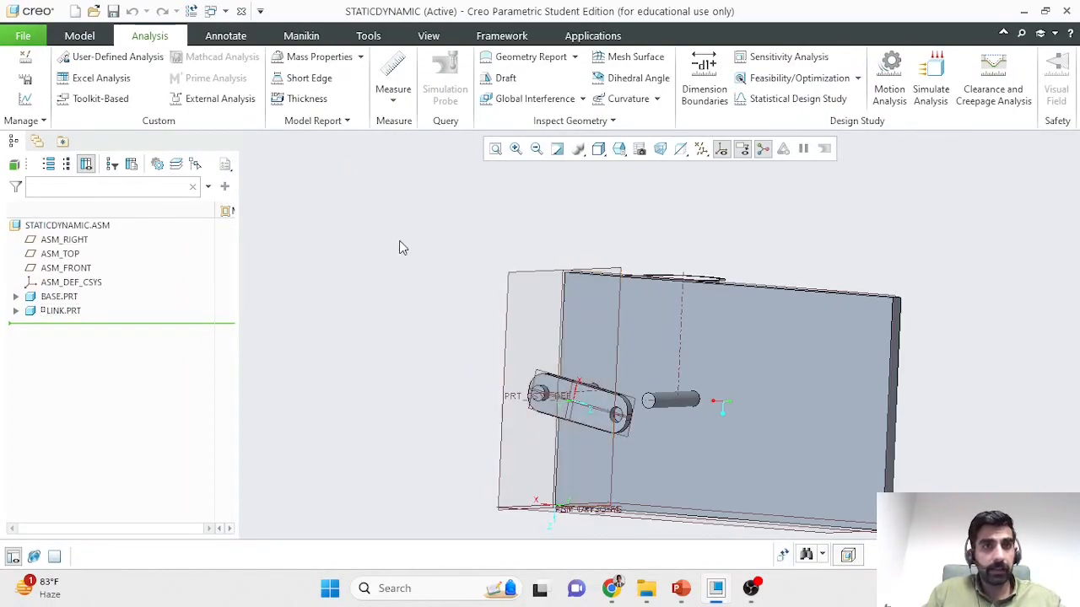
Open the STATICDYNAMIC assembly in the Mechanism application and start a new analysis definition.
{"action": "left_click", "coordinate": [592, 36]}
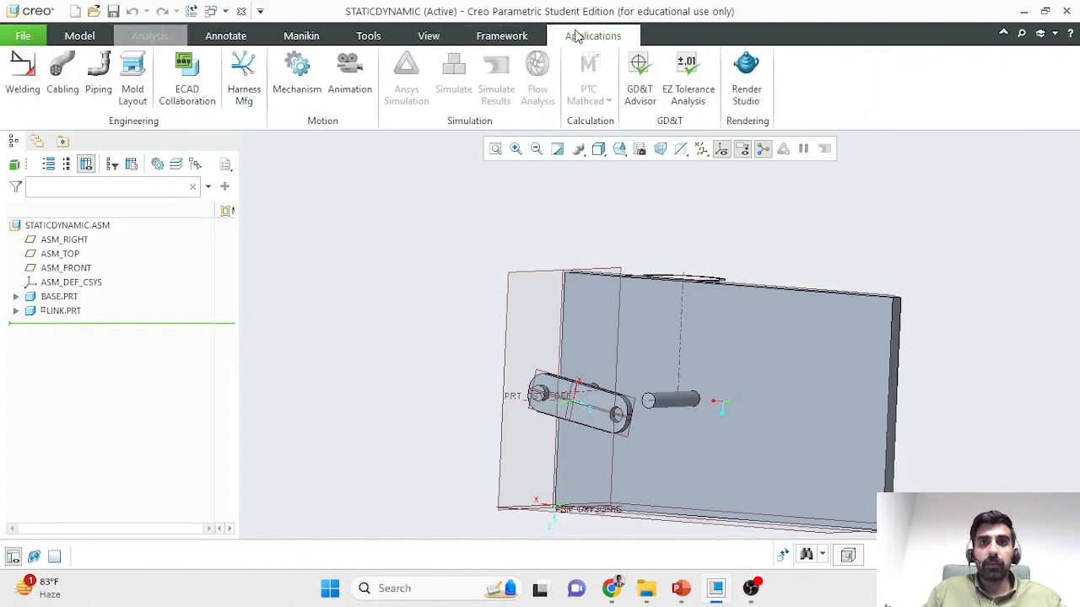
{"action": "left_click", "coordinate": [301, 92]}
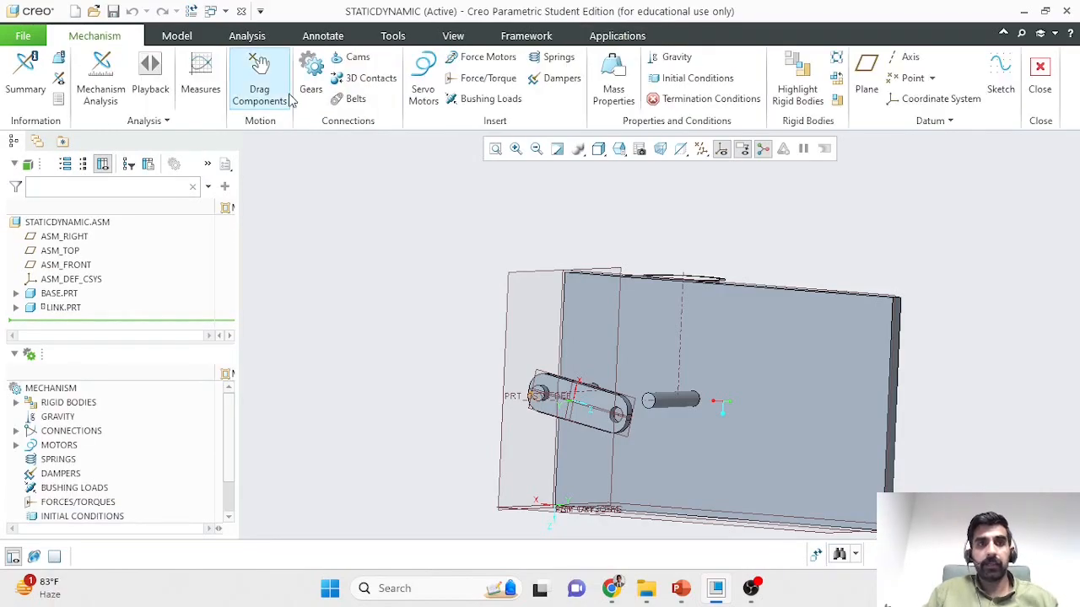
{"action": "scroll", "coordinate": [87, 462], "scroll_direction": "down", "scroll_amount": 1}
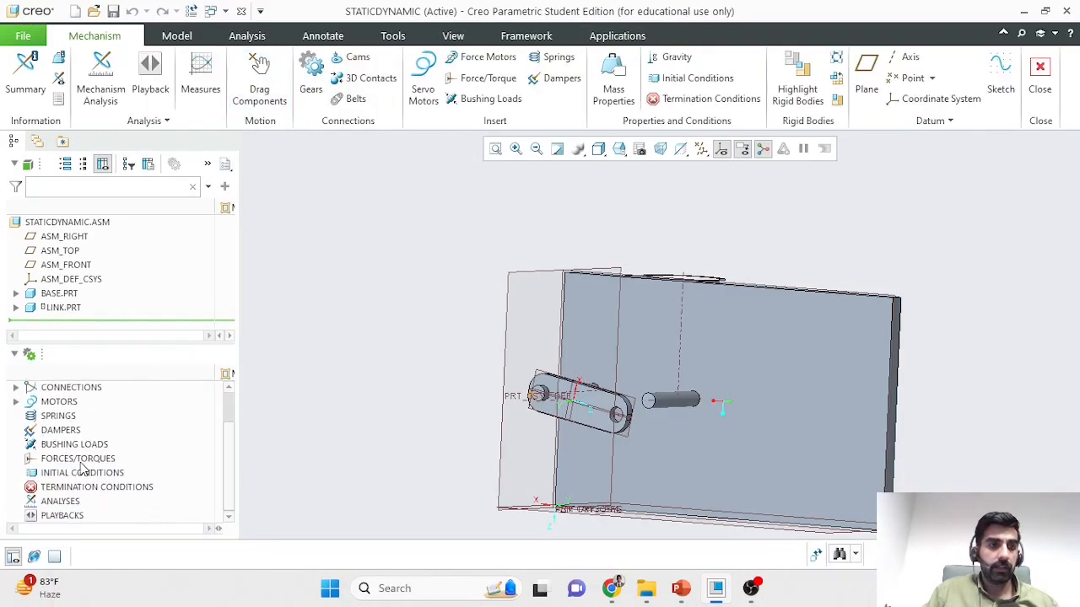
{"action": "left_click", "coordinate": [71, 503]}
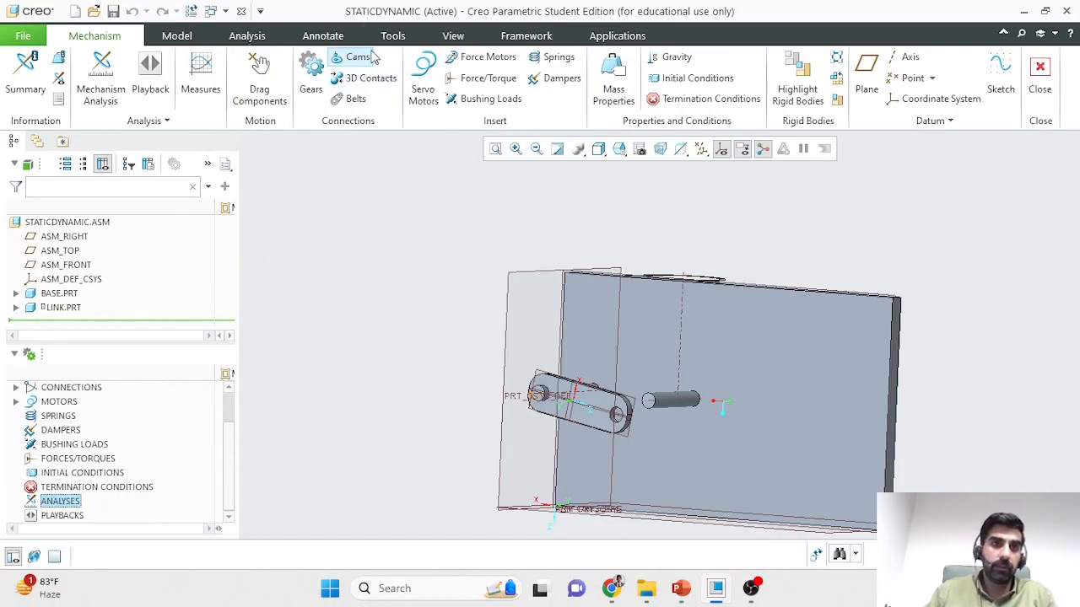
{"action": "left_click", "coordinate": [80, 452]}
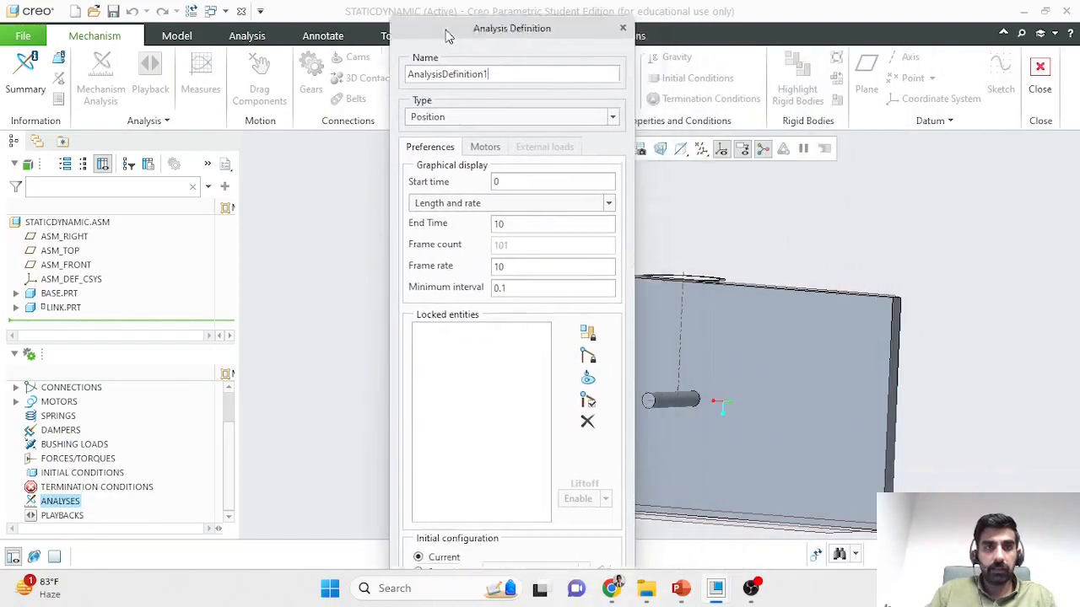
Name the analysis MyStaticAnal, set its type to Static with the current initial configuration, and save the definition.
{"action": "left_click_drag", "start_coordinate": [477, 22], "coordinate": [169, 48]}
{"action": "double_click", "coordinate": [241, 90]}
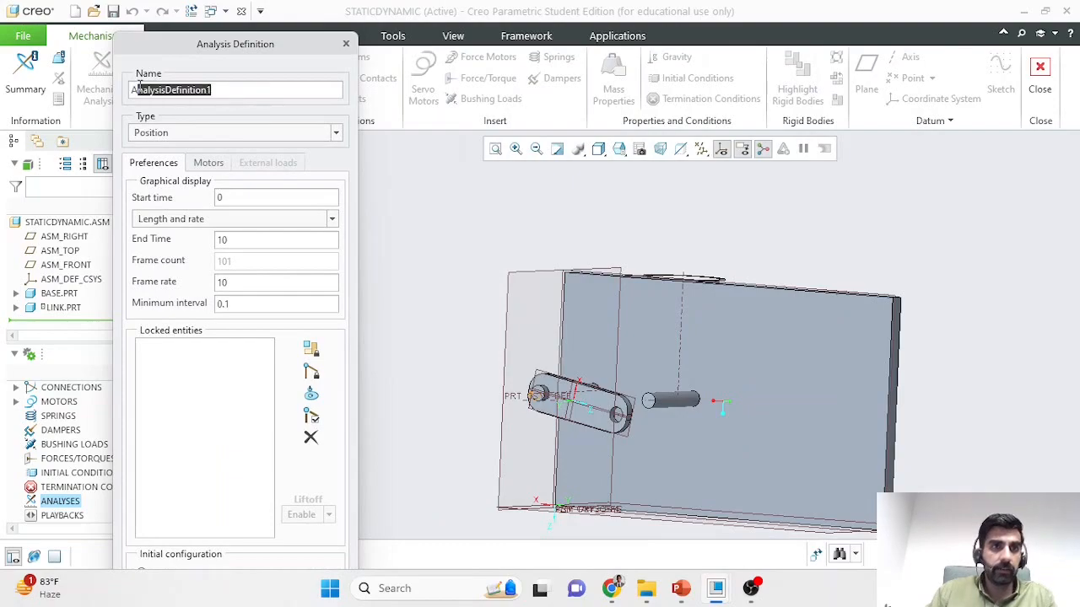
{"action": "type", "text": "MyStaticAnal"}
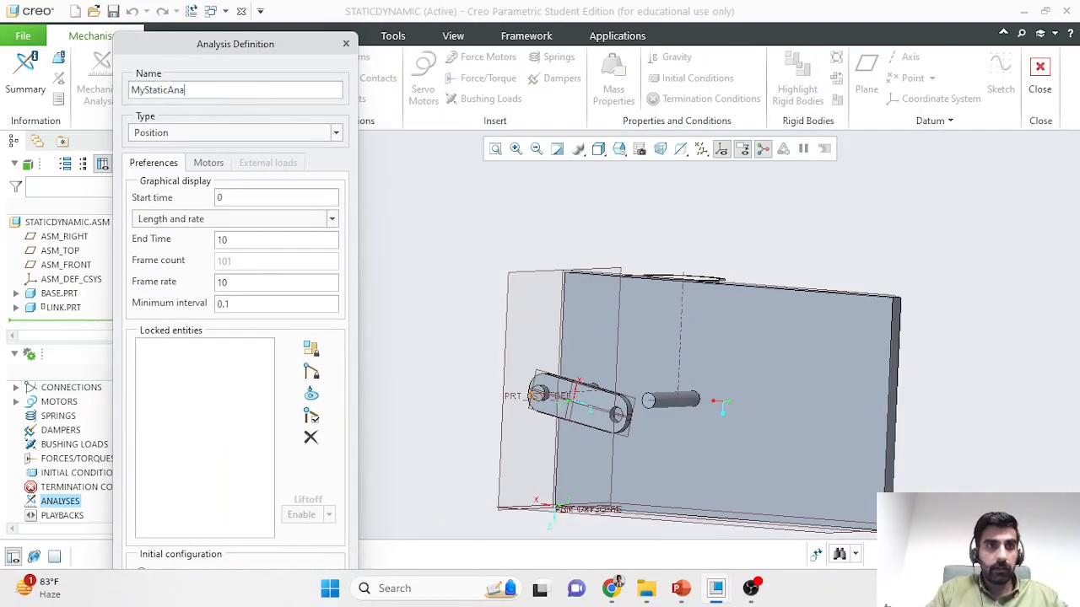
{"action": "left_click", "coordinate": [186, 135]}
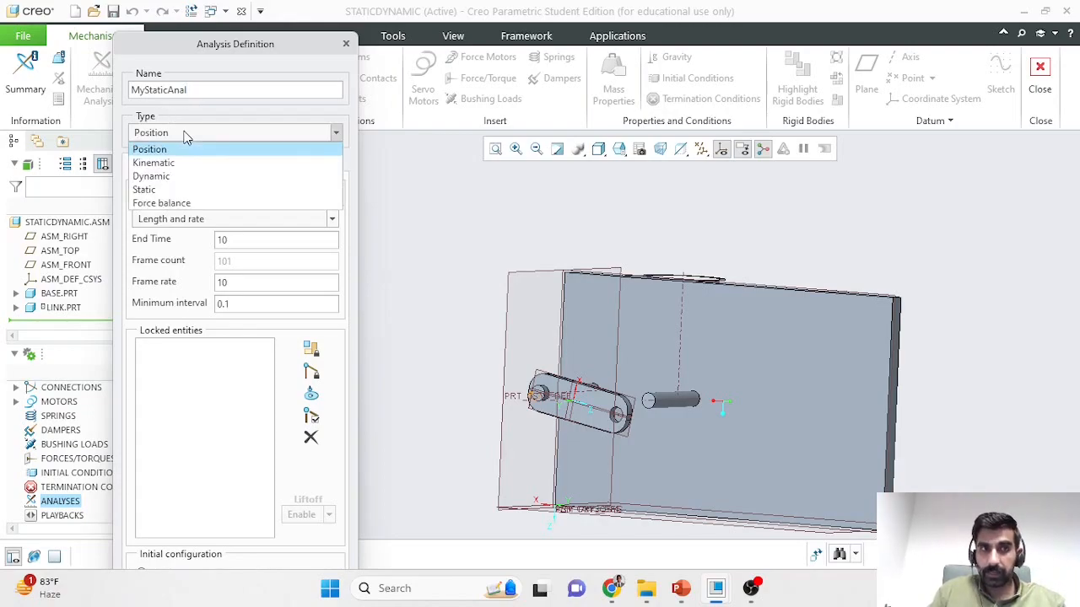
{"action": "left_click", "coordinate": [145, 190]}
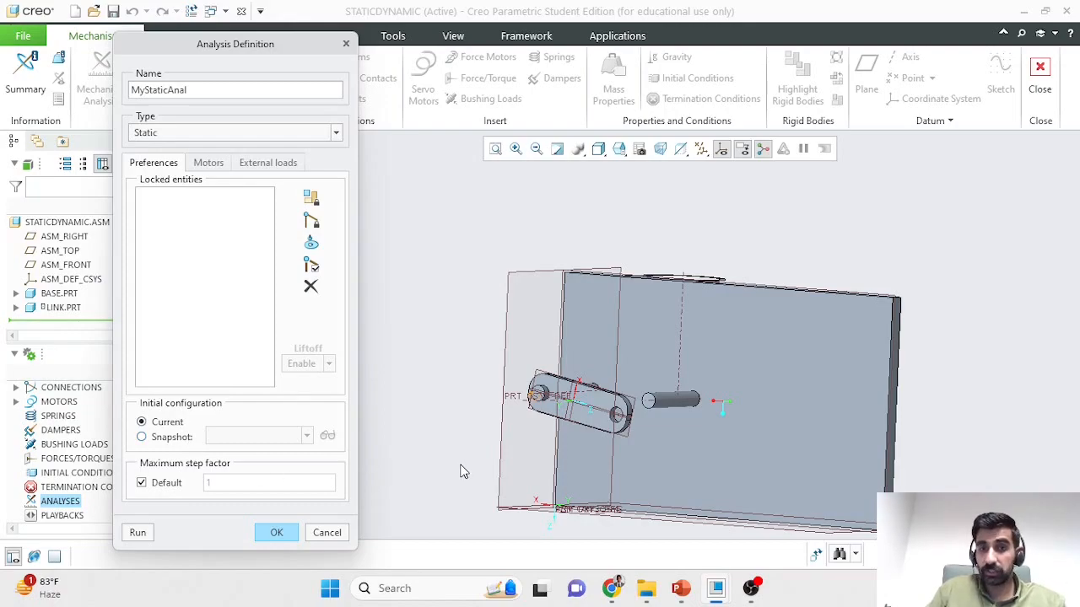
{"action": "scroll", "coordinate": [461, 471], "scroll_direction": "up", "scroll_amount": 3}
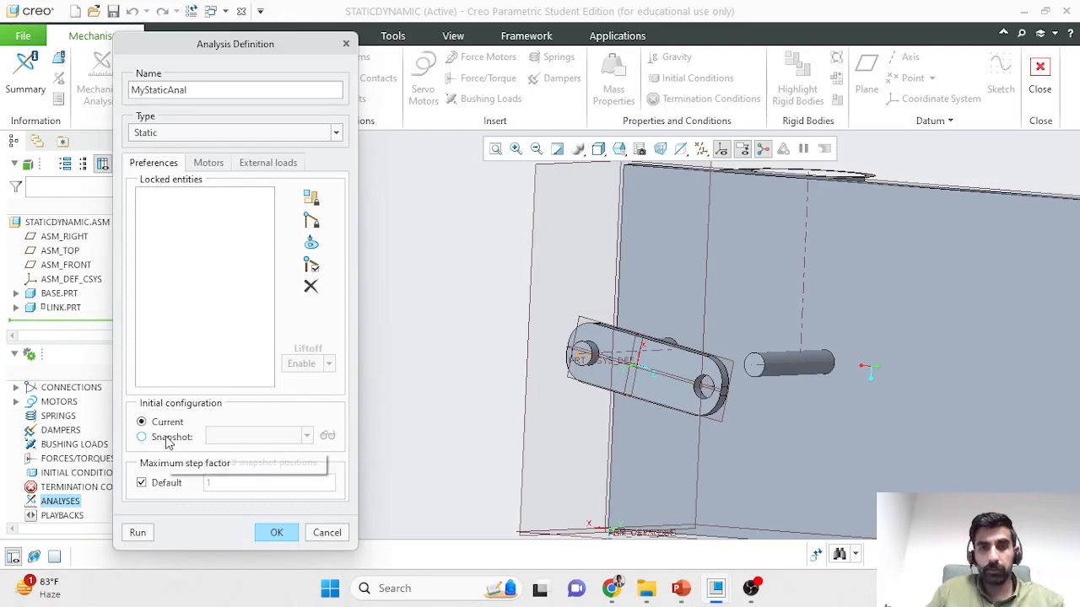
{"action": "scroll", "coordinate": [572, 444], "scroll_direction": "up", "scroll_amount": 2}
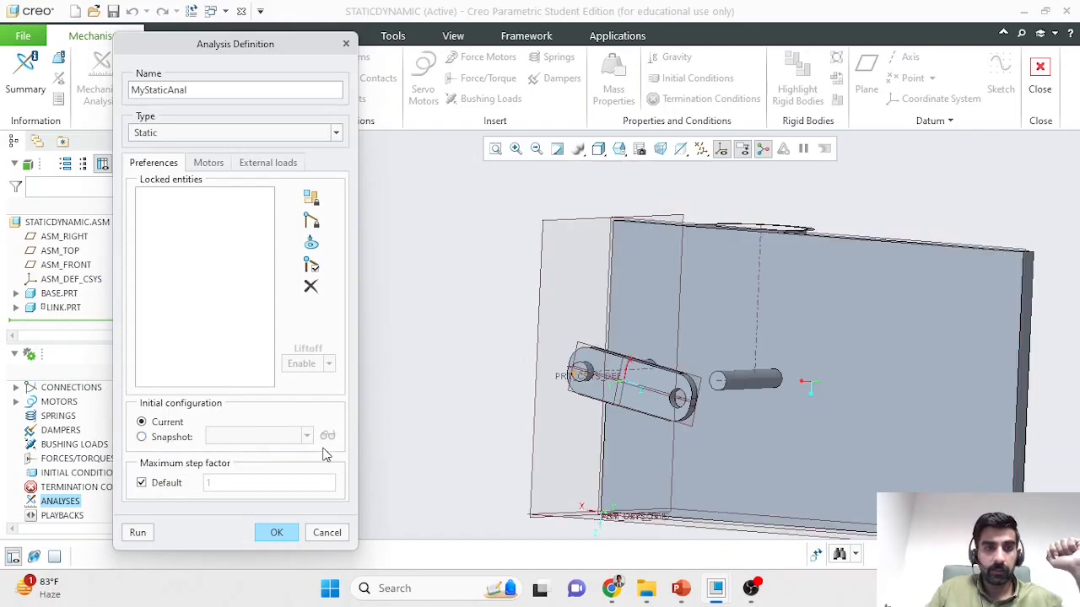
{"action": "left_click", "coordinate": [295, 534]}
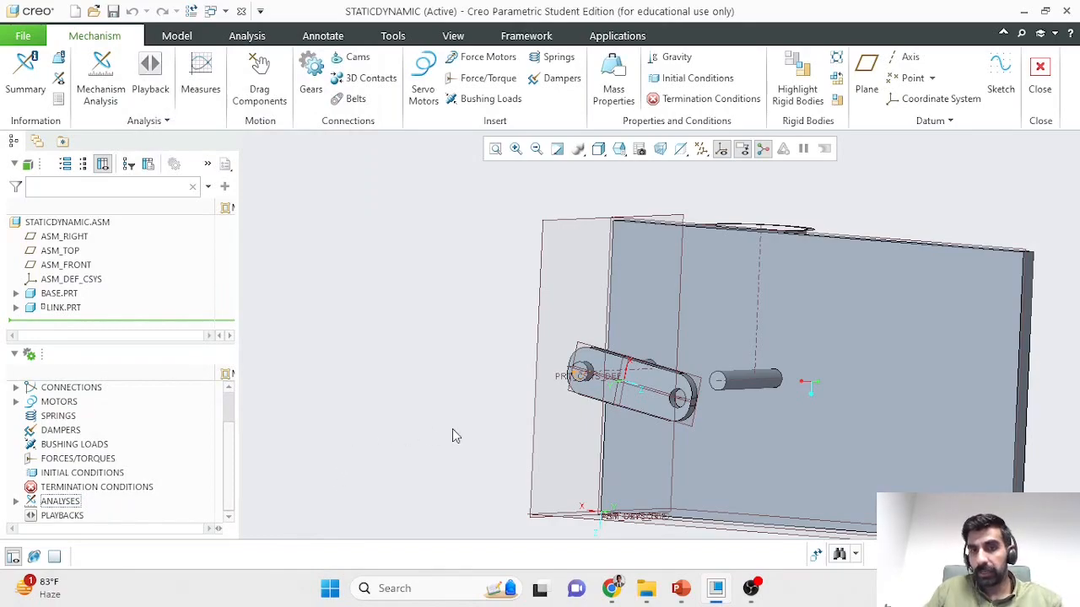
{"action": "scroll", "coordinate": [810, 379], "scroll_direction": "down", "scroll_amount": 3}
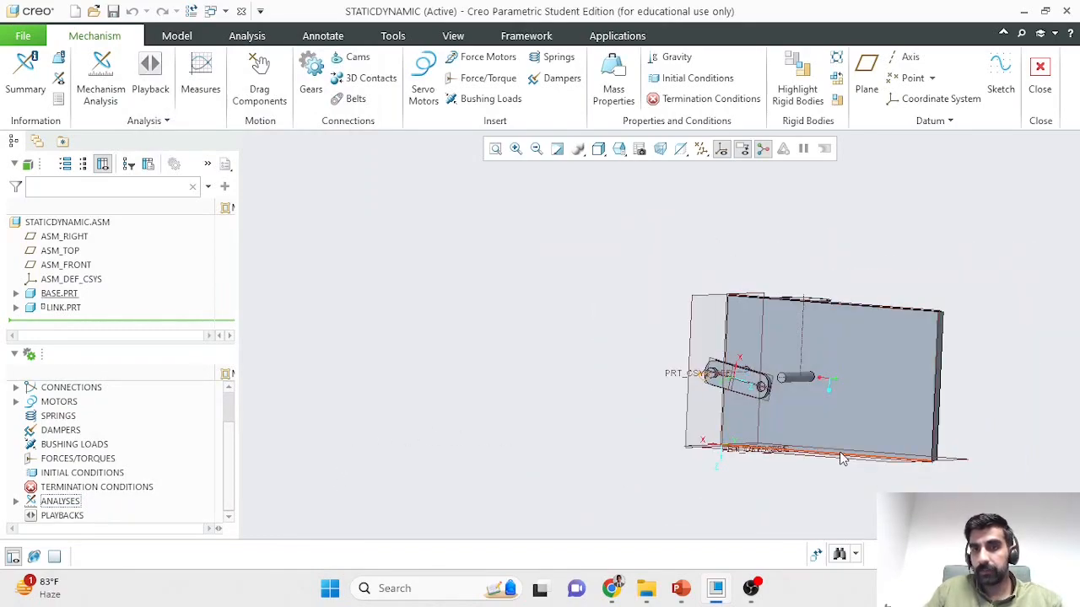
{"action": "middle_click_drag", "start_coordinate": [826, 432], "coordinate": [909, 422]}
{"action": "scroll", "coordinate": [701, 406], "scroll_direction": "down", "scroll_amount": 2}
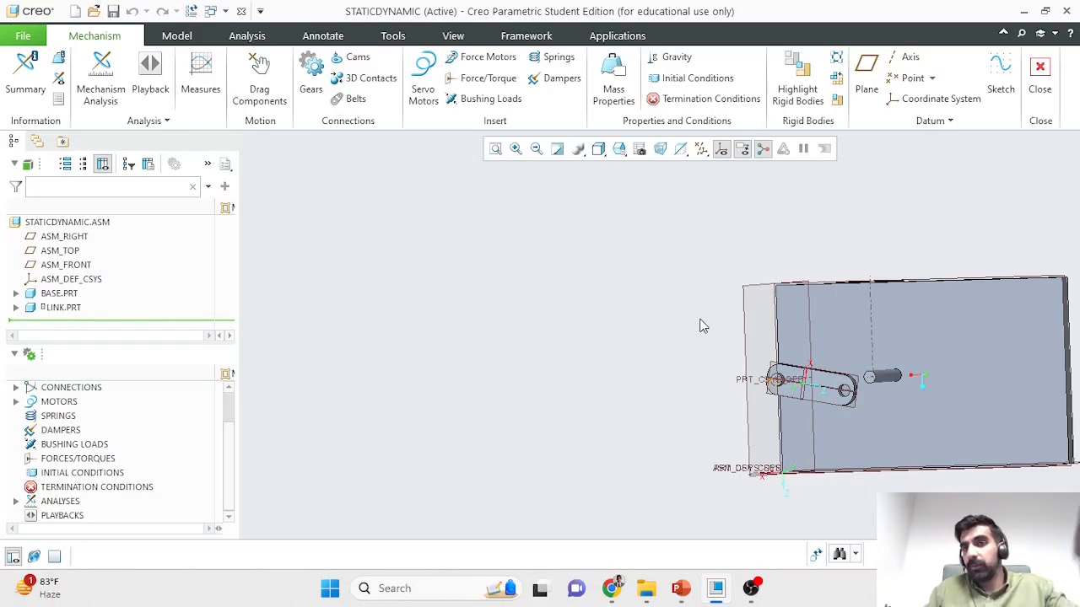
{"action": "middle_click_drag", "start_coordinate": [829, 233], "coordinate": [862, 218]}
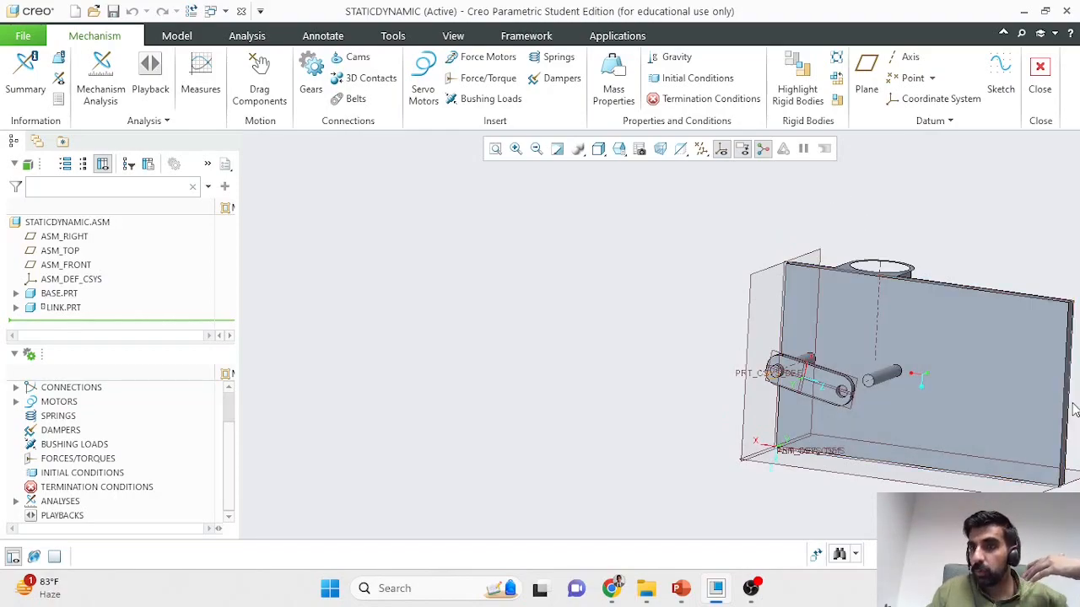
{"action": "scroll", "coordinate": [1068, 415], "scroll_direction": "up", "scroll_amount": 2}
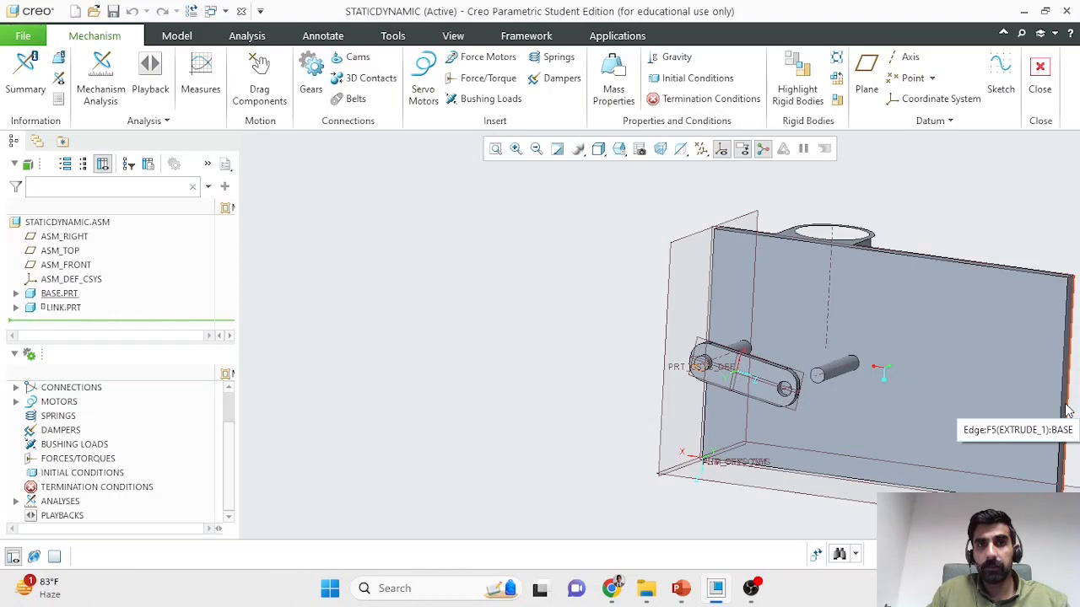
Set the mechanism's gravity direction to X 0, Y 0, Z 1 so it points down along the base plate, and save it.
{"action": "left_click", "coordinate": [676, 58]}
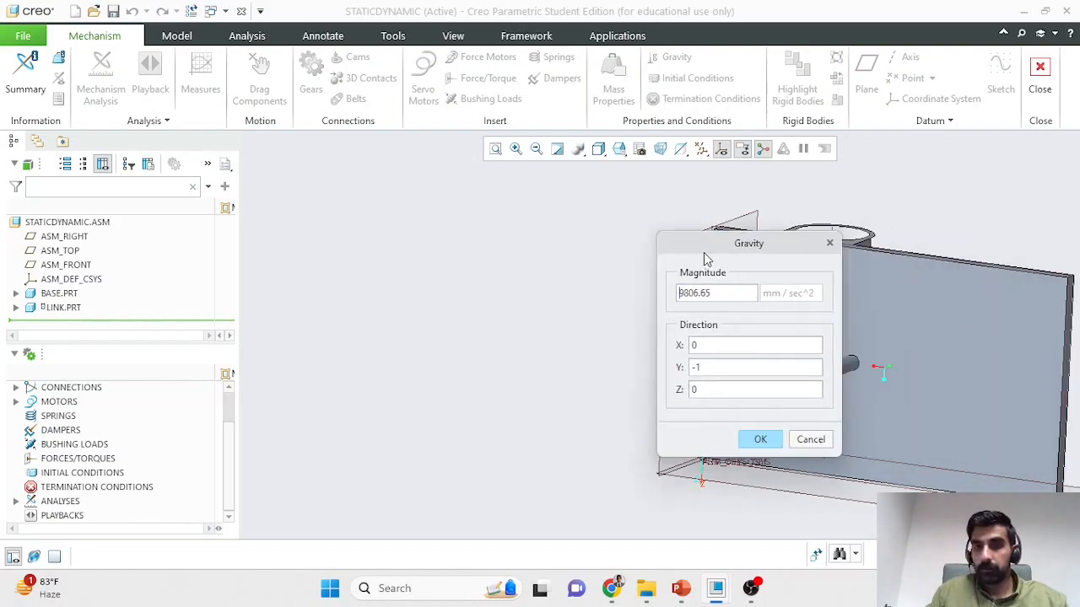
{"action": "left_click_drag", "start_coordinate": [745, 253], "coordinate": [411, 230]}
{"action": "scroll", "coordinate": [807, 300], "scroll_direction": "up", "scroll_amount": 2}
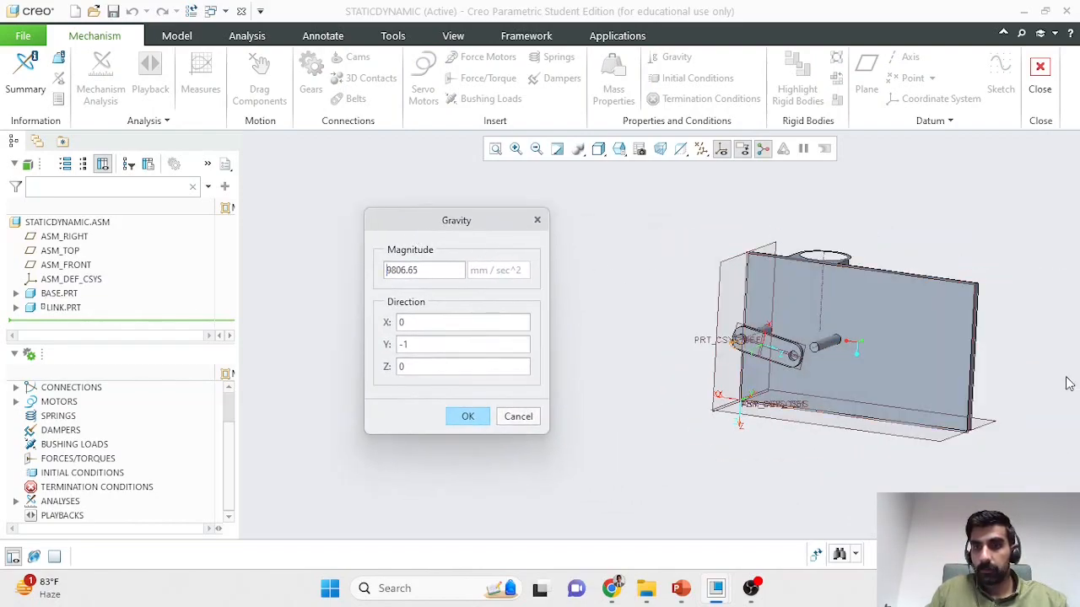
{"action": "middle_click", "coordinate": [934, 393]}
{"action": "middle_click_drag", "start_coordinate": [990, 351], "coordinate": [958, 414]}
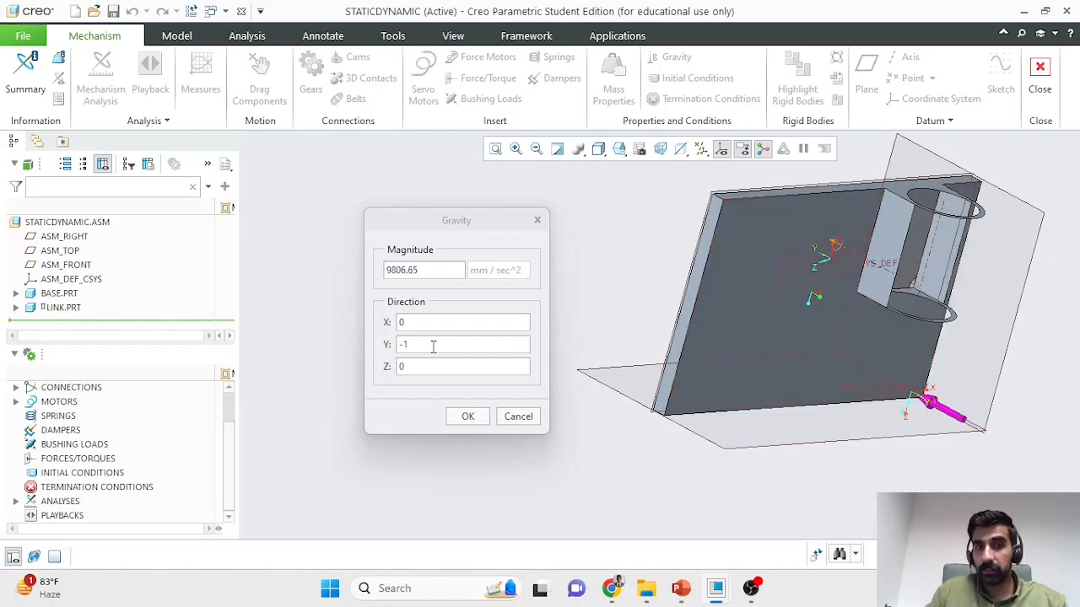
{"action": "left_click_drag", "start_coordinate": [417, 345], "coordinate": [397, 345]}
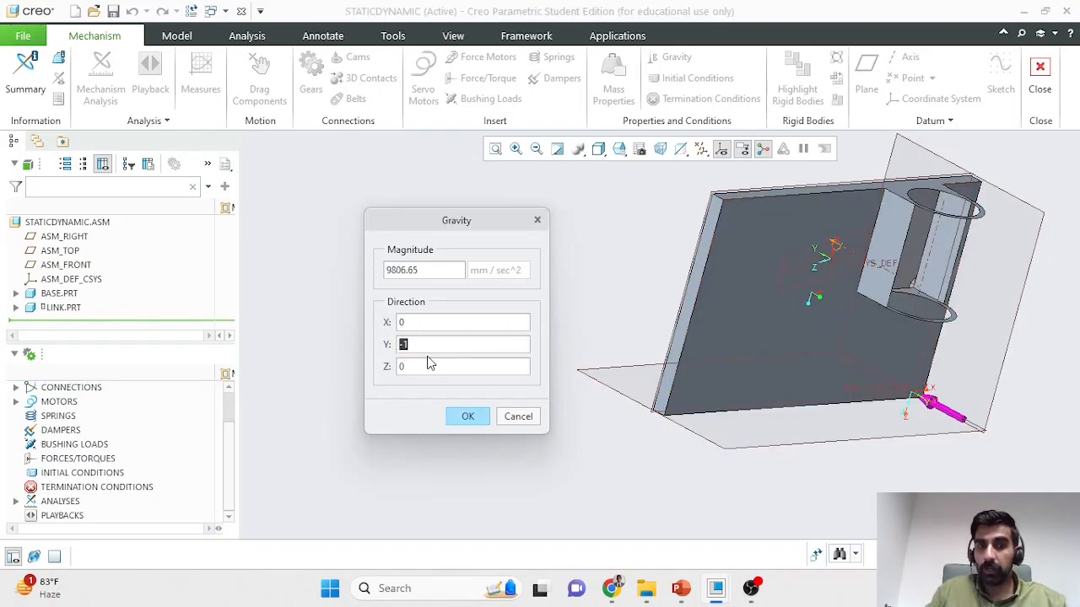
{"action": "type", "text": "0"}
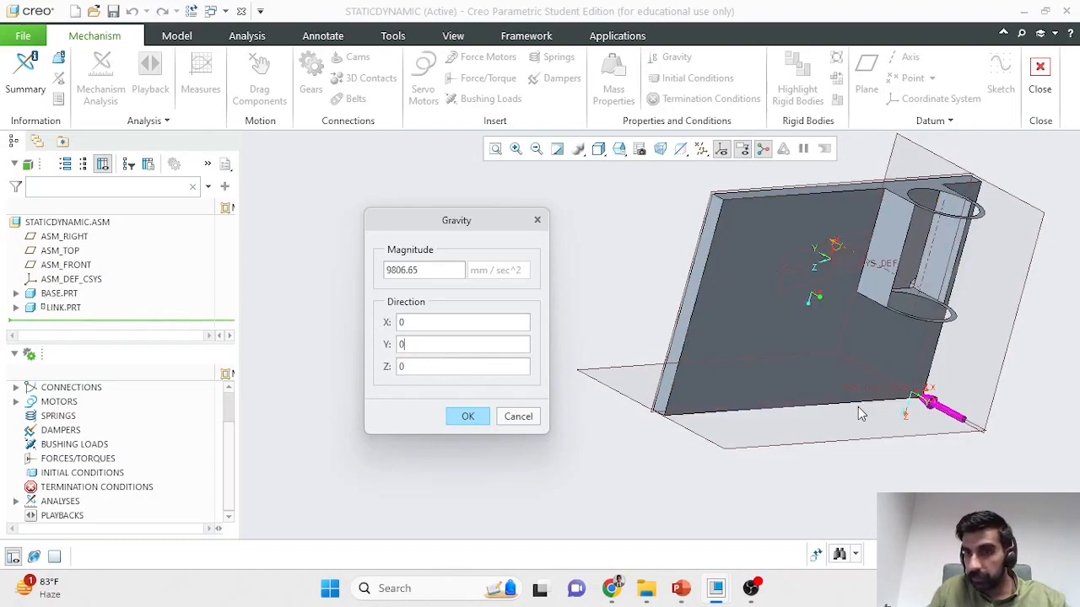
{"action": "double_click", "coordinate": [405, 366]}
{"action": "type", "text": "1"}
{"action": "middle_click_drag", "start_coordinate": [591, 330], "coordinate": [661, 337]}
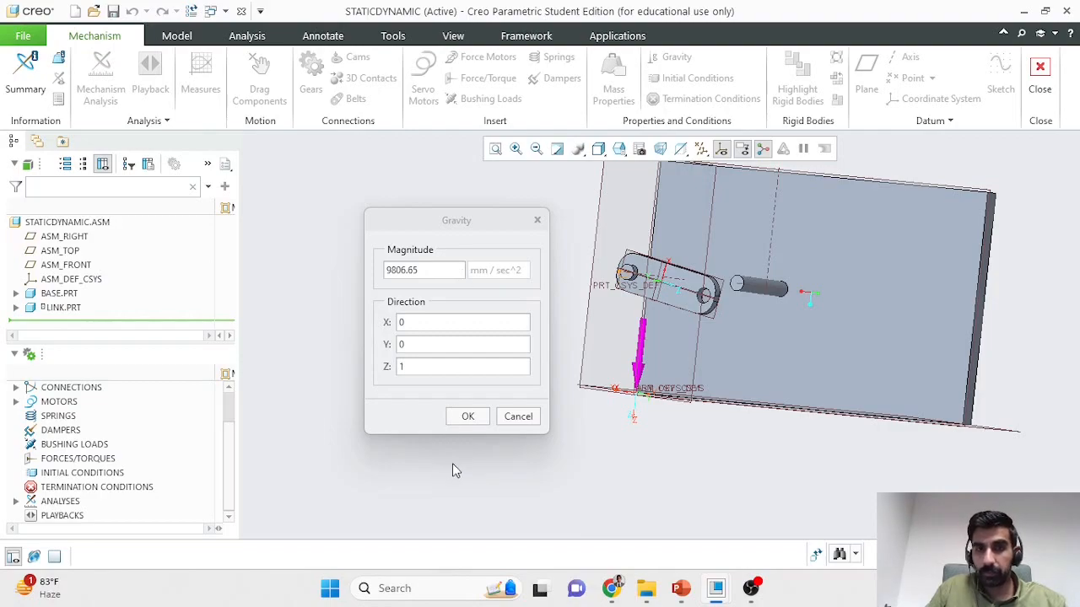
{"action": "left_click", "coordinate": [474, 418]}
Open the MyStaticAnal definition for editing, run it without gravity enabled, and close the progress chart.
{"action": "left_click", "coordinate": [15, 501]}
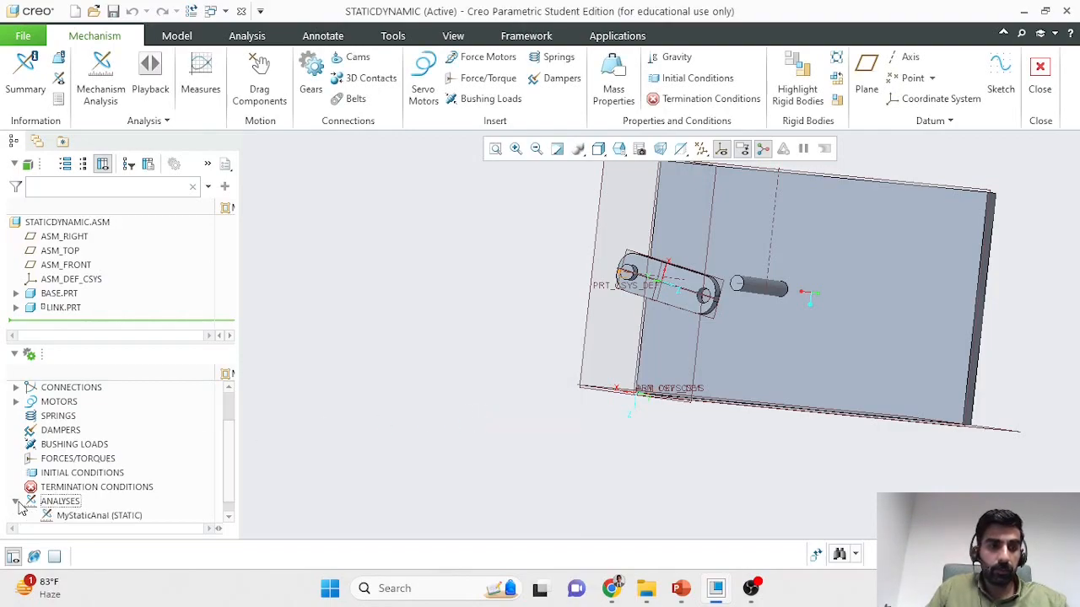
{"action": "left_click", "coordinate": [94, 515]}
{"action": "left_click", "coordinate": [140, 469]}
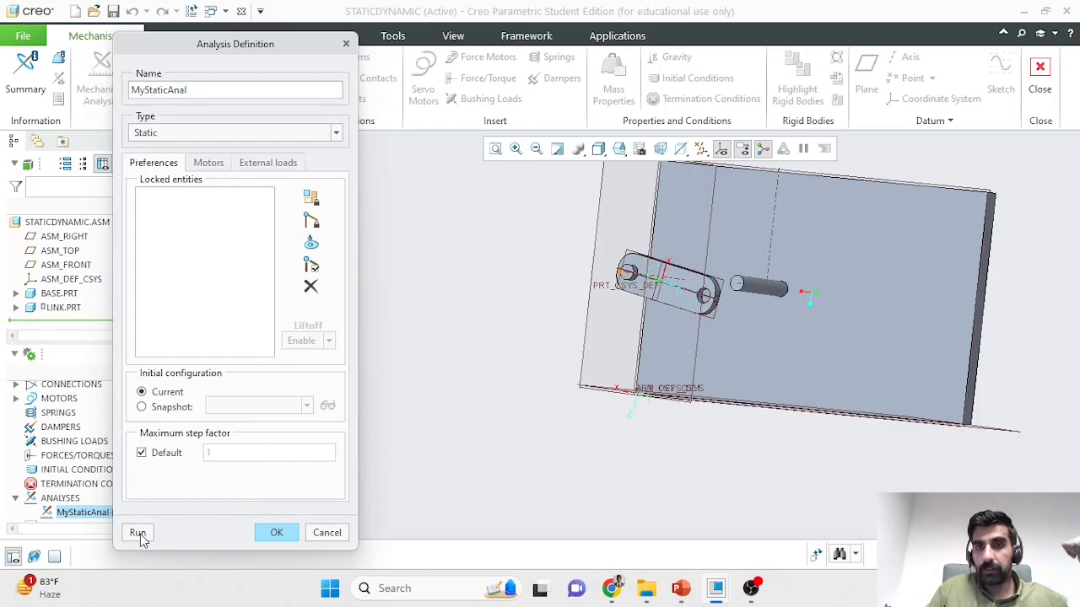
{"action": "left_click", "coordinate": [138, 533]}
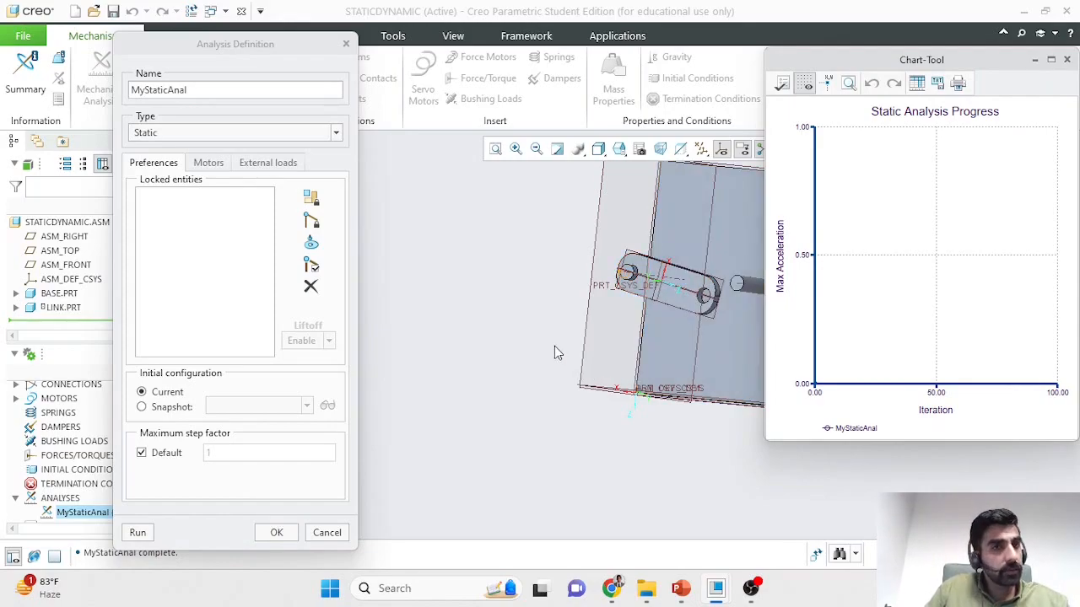
{"action": "left_click", "coordinate": [1067, 63]}
Enable gravity in the external loads of MyStaticAnal, run the analysis, and move the progress chart out of the way.
{"action": "left_click", "coordinate": [250, 168]}
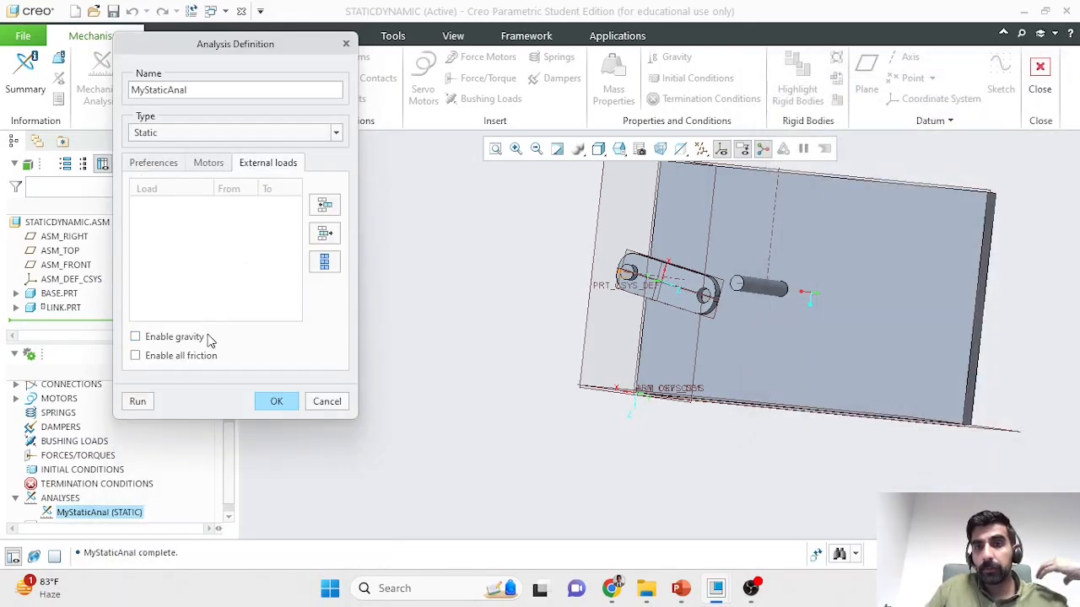
{"action": "scroll", "coordinate": [639, 287], "scroll_direction": "up", "scroll_amount": 2}
{"action": "scroll", "coordinate": [683, 215], "scroll_direction": "down", "scroll_amount": 3}
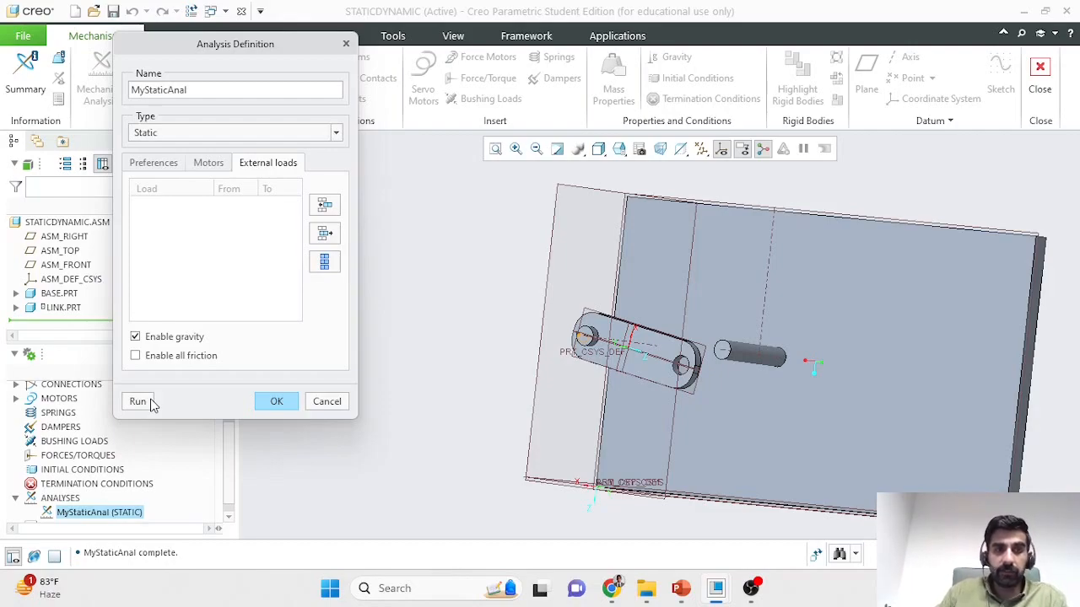
{"action": "left_click", "coordinate": [143, 403]}
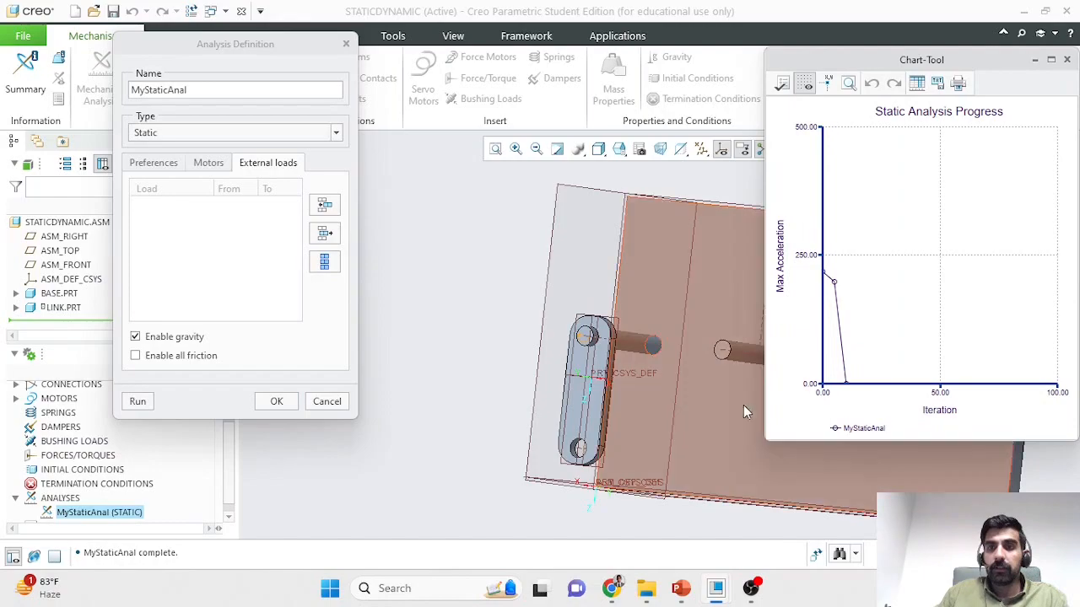
{"action": "middle_click_drag", "start_coordinate": [591, 349], "coordinate": [545, 281]}
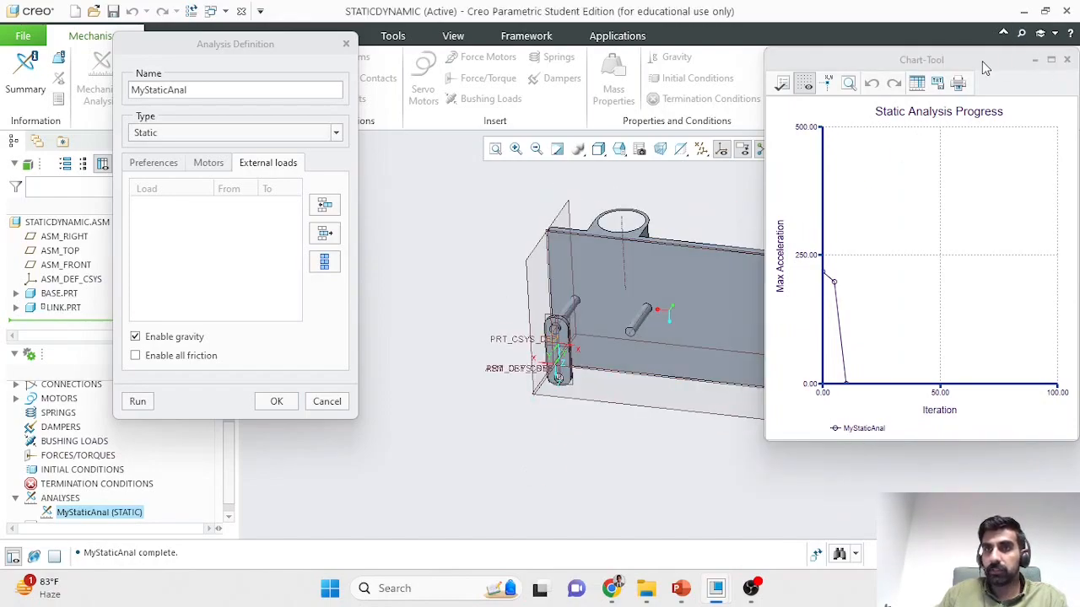
{"action": "left_click_drag", "start_coordinate": [982, 62], "coordinate": [1079, 64]}
Orient the view normal to the base plate's front face and save the MyStaticAnal definition.
{"action": "left_click", "coordinate": [674, 264]}
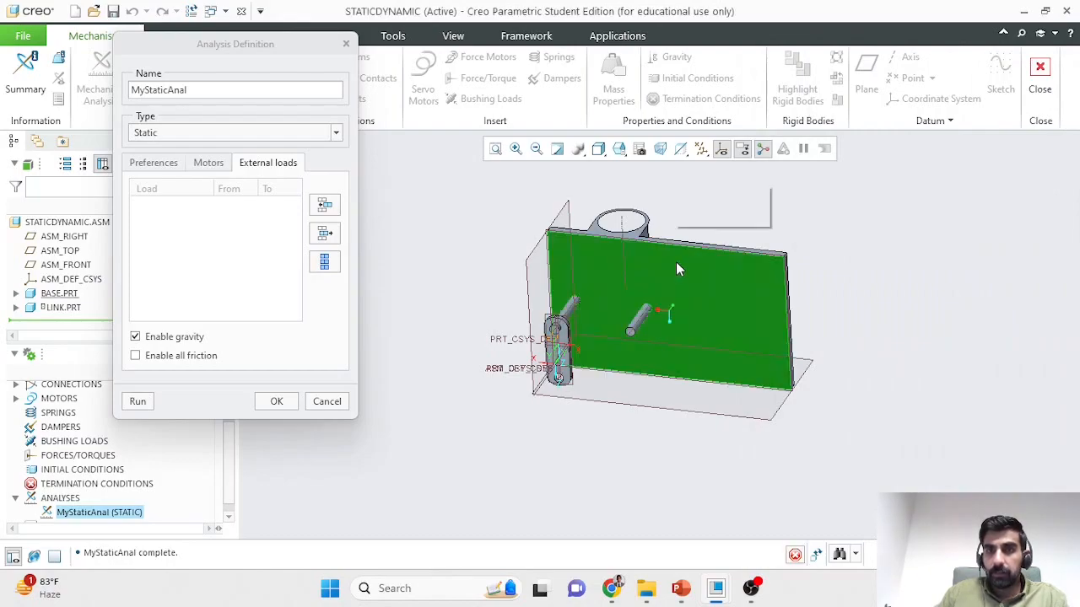
{"action": "left_click", "coordinate": [722, 216]}
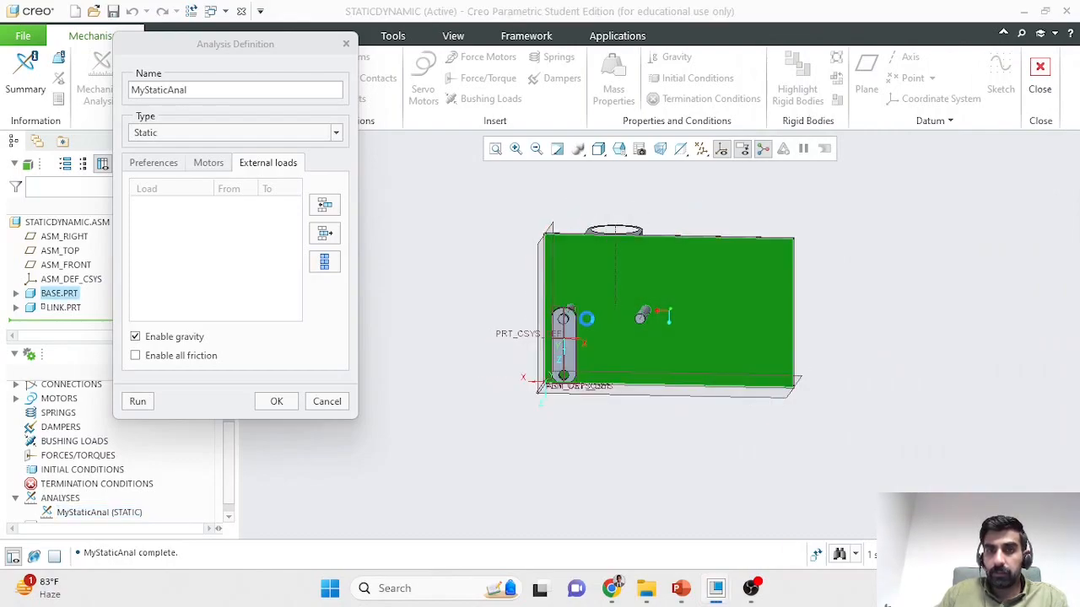
{"action": "scroll", "coordinate": [579, 333], "scroll_direction": "up", "scroll_amount": 1}
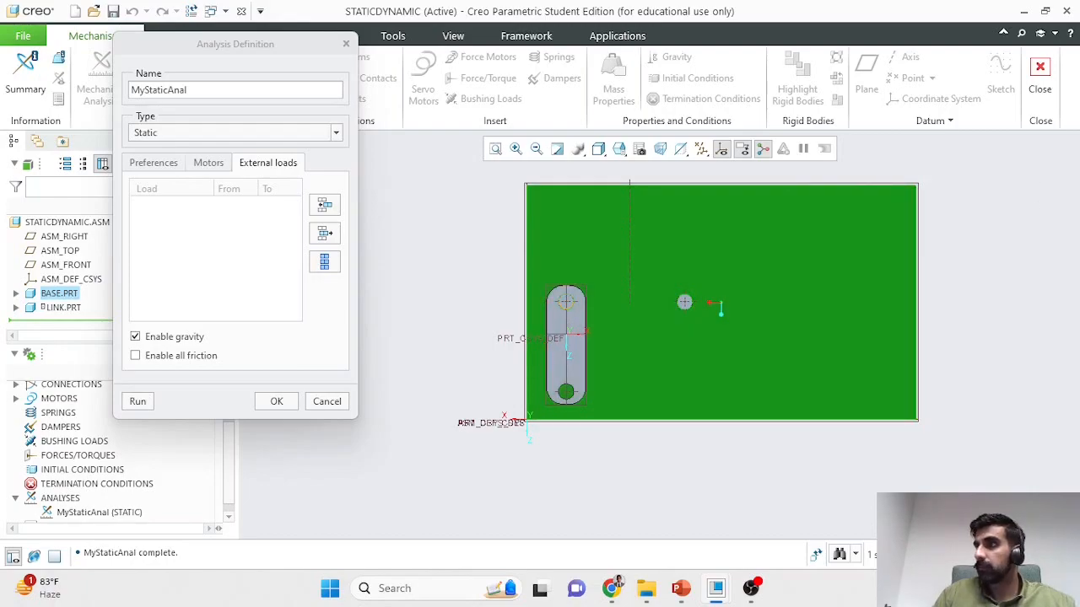
{"action": "left_click", "coordinate": [173, 168]}
{"action": "left_click", "coordinate": [279, 532]}
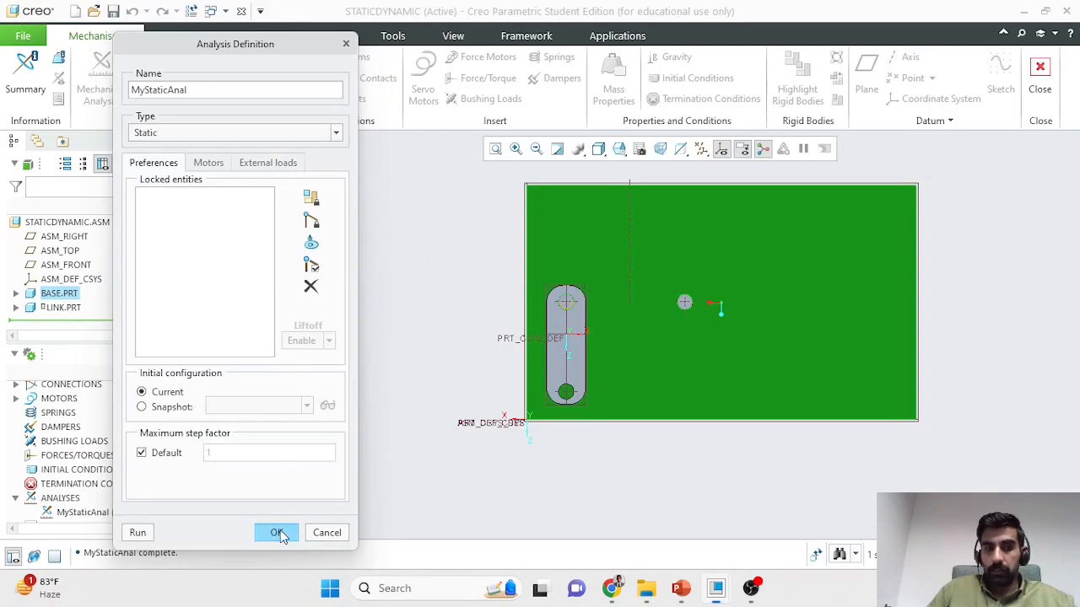
Create a new analysis named MyDynamicAnal with an end time of 15 and save its definition.
{"action": "left_click", "coordinate": [61, 498]}
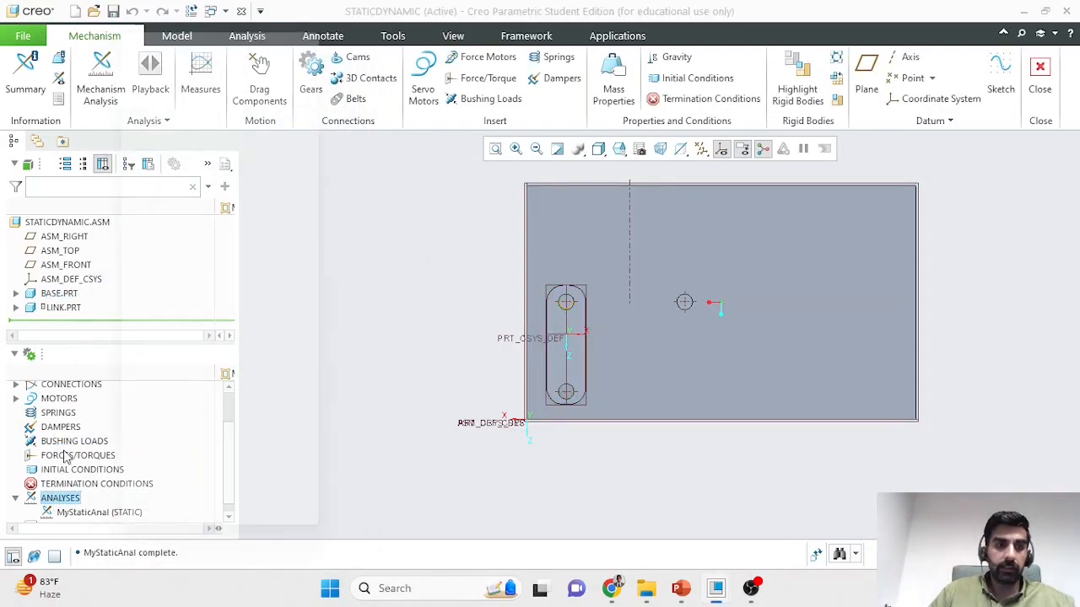
{"action": "left_click_drag", "start_coordinate": [229, 59], "coordinate": [125, 61]}
{"action": "type", "text": "My"}
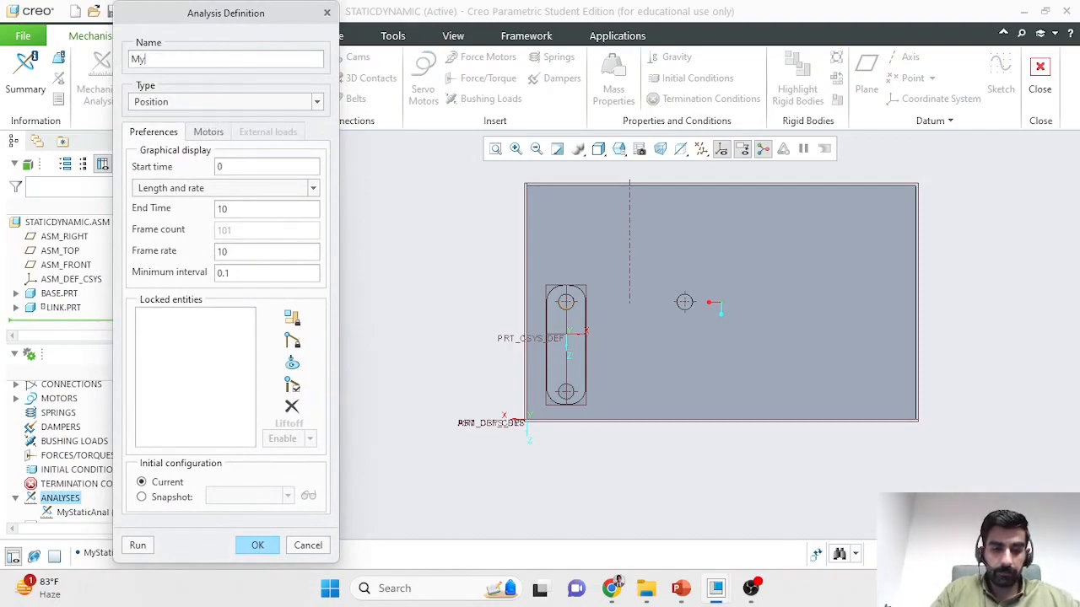
{"action": "type", "text": "DynamicAnal"}
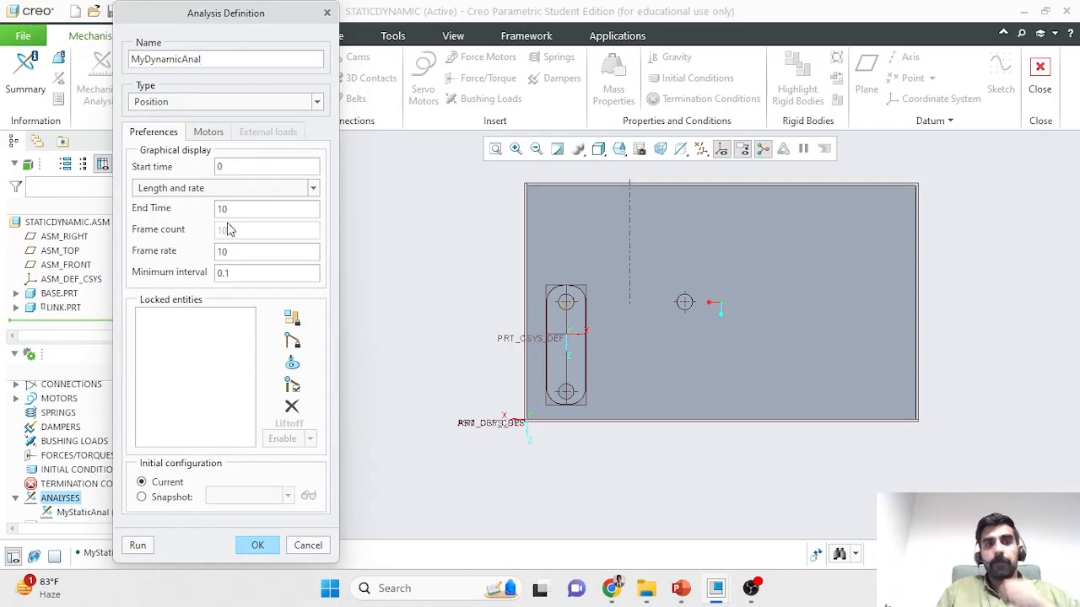
{"action": "key", "text": "BackSpace"}
{"action": "type", "text": "5"}
{"action": "left_click", "coordinate": [253, 251]}
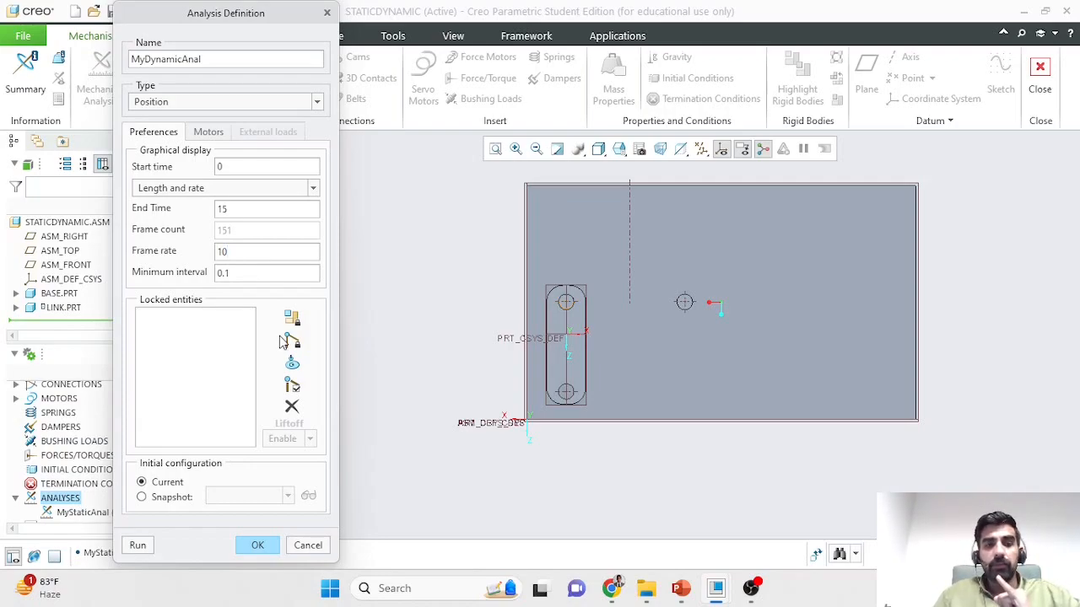
{"action": "left_click", "coordinate": [255, 547]}
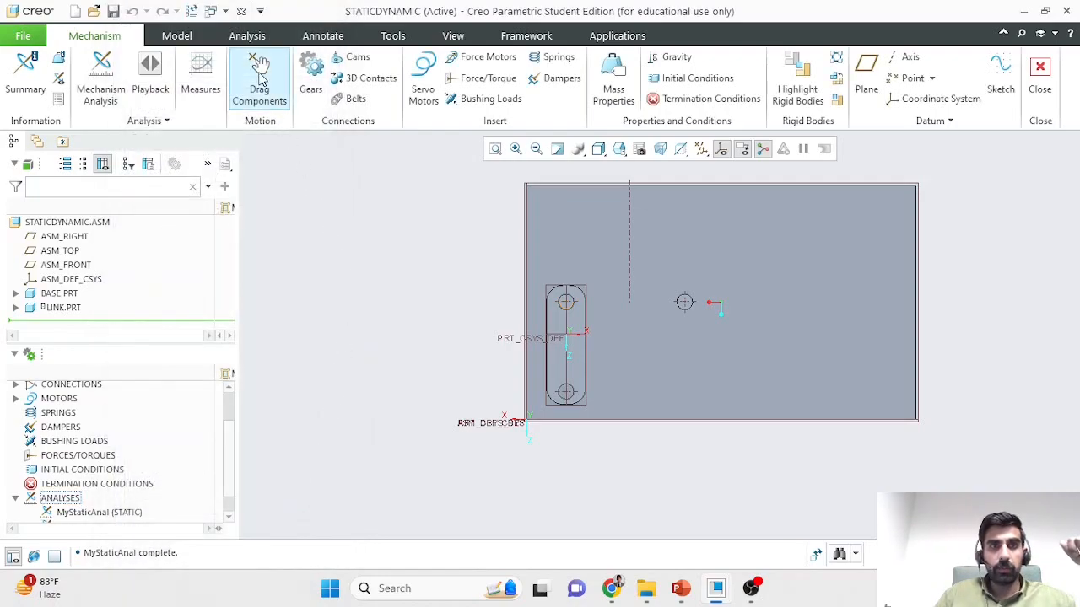
Swing the link about its pin to a nearly upright position, leaning slightly toward the second pin.
{"action": "left_click", "coordinate": [259, 76]}
{"action": "left_click", "coordinate": [565, 358]}
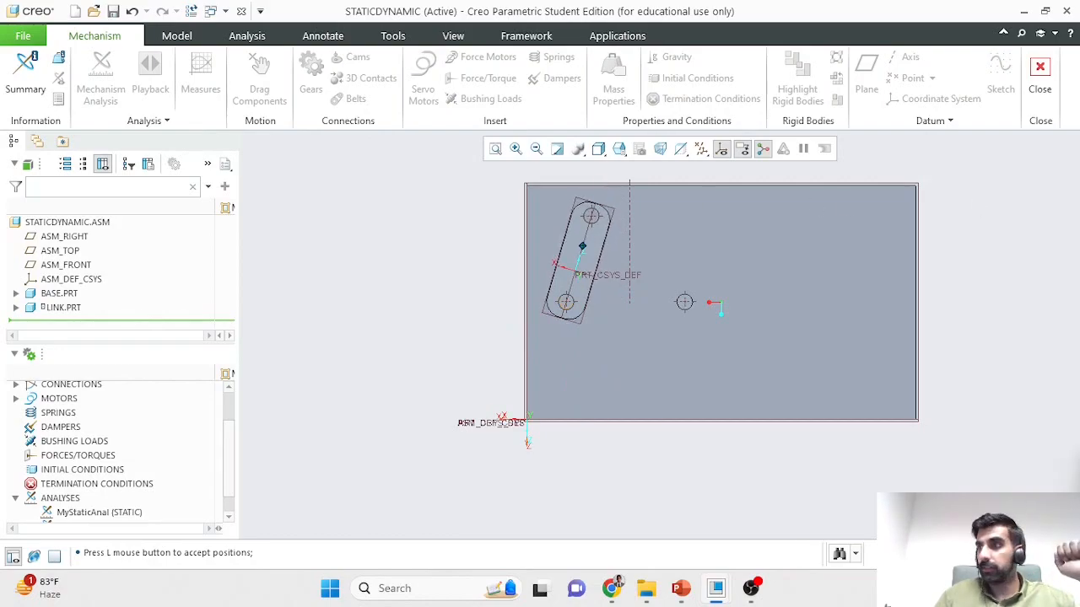
{"action": "left_click_drag", "start_coordinate": [169, 606], "coordinate": [228, 69]}
Take a snapshot of the link's current position, entering AlmostVertical as its name.
{"action": "left_click", "coordinate": [213, 144]}
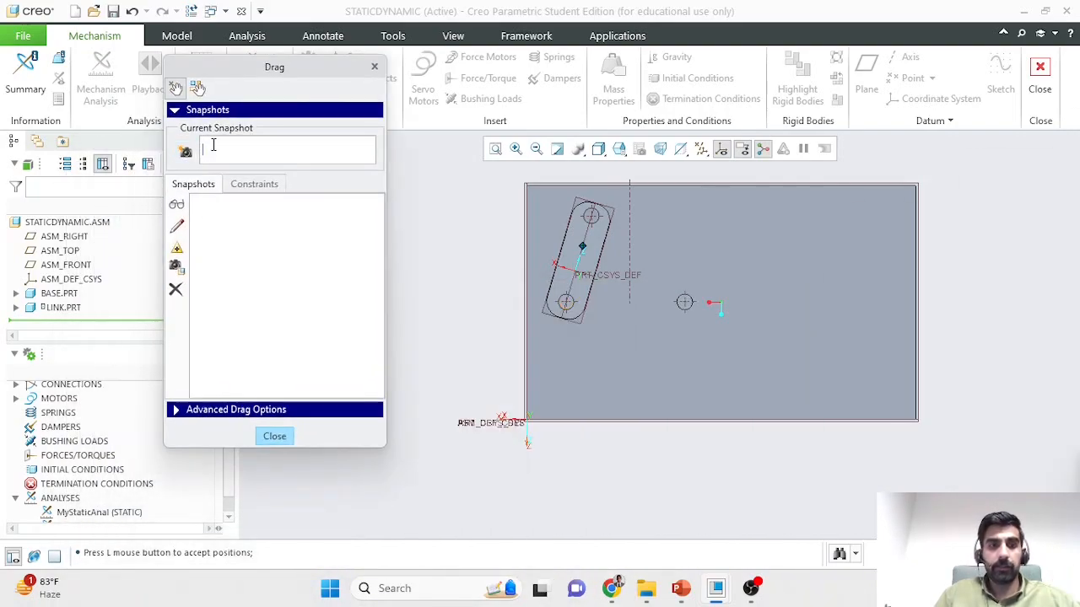
{"action": "type", "text": "Almo"}
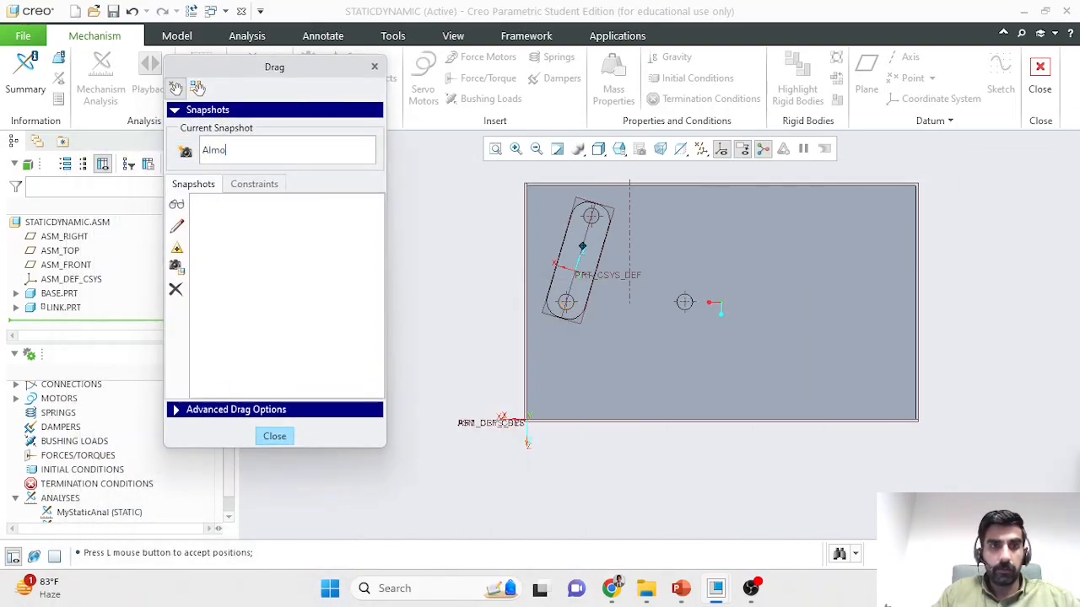
{"action": "type", "text": "stVertical"}
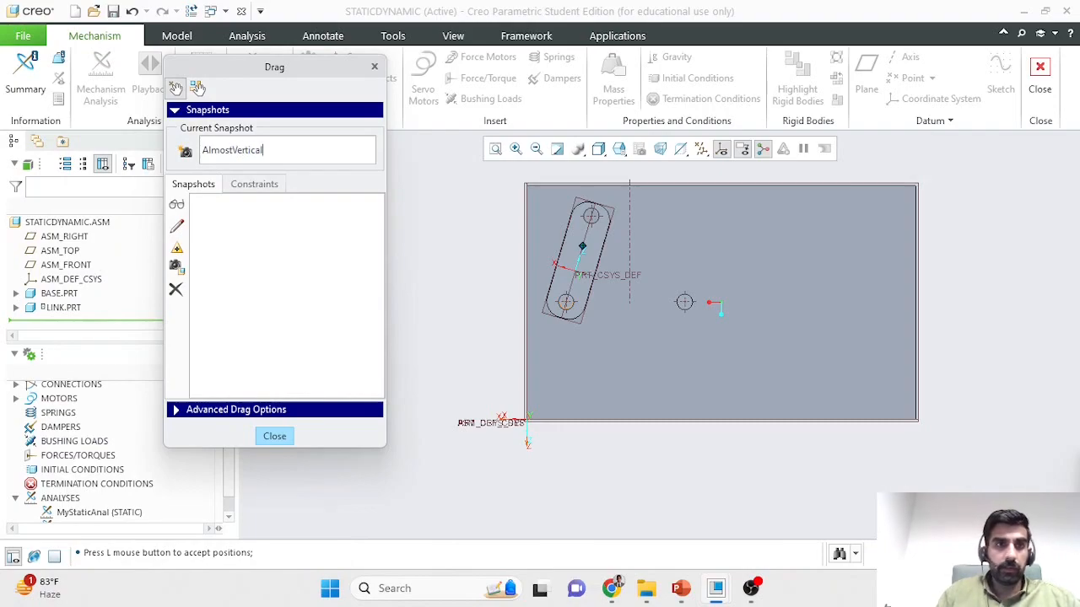
{"action": "left_click", "coordinate": [186, 151]}
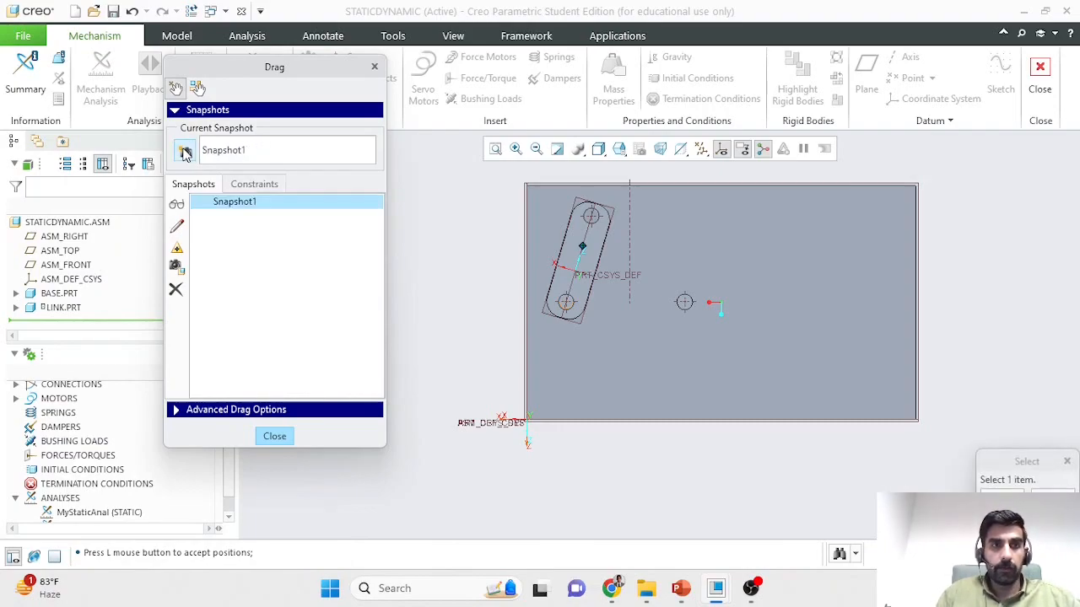
{"action": "right_click", "coordinate": [234, 206]}
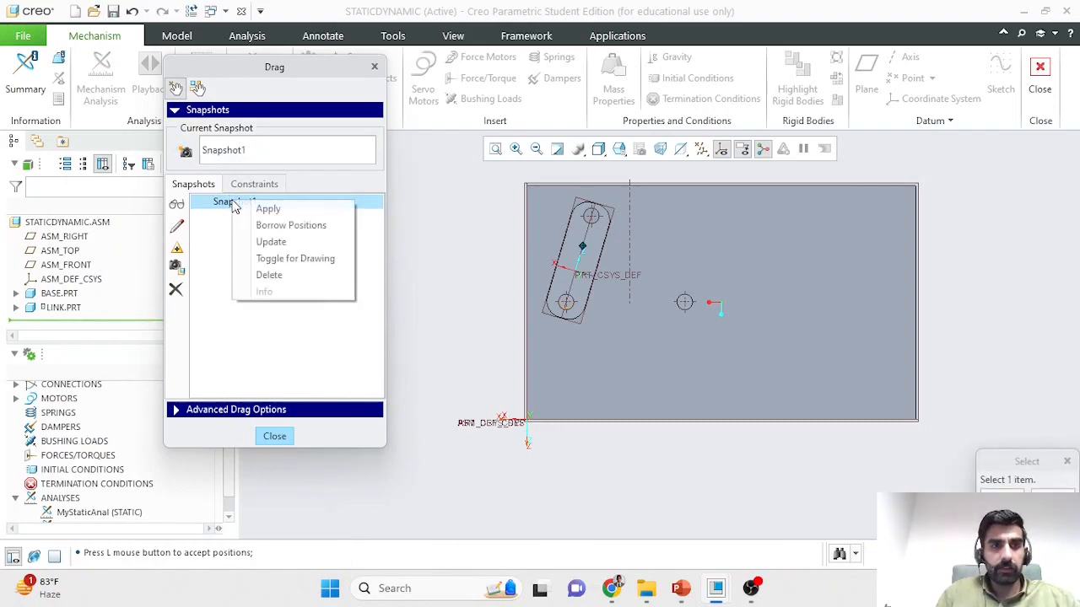
{"action": "left_click", "coordinate": [212, 275]}
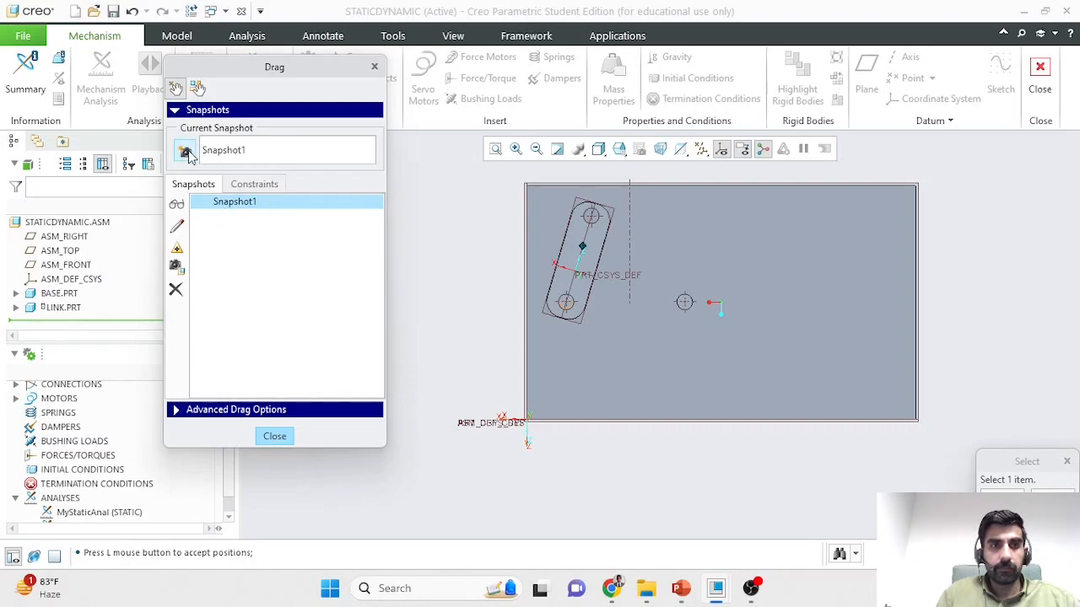
{"action": "double_click", "coordinate": [285, 152]}
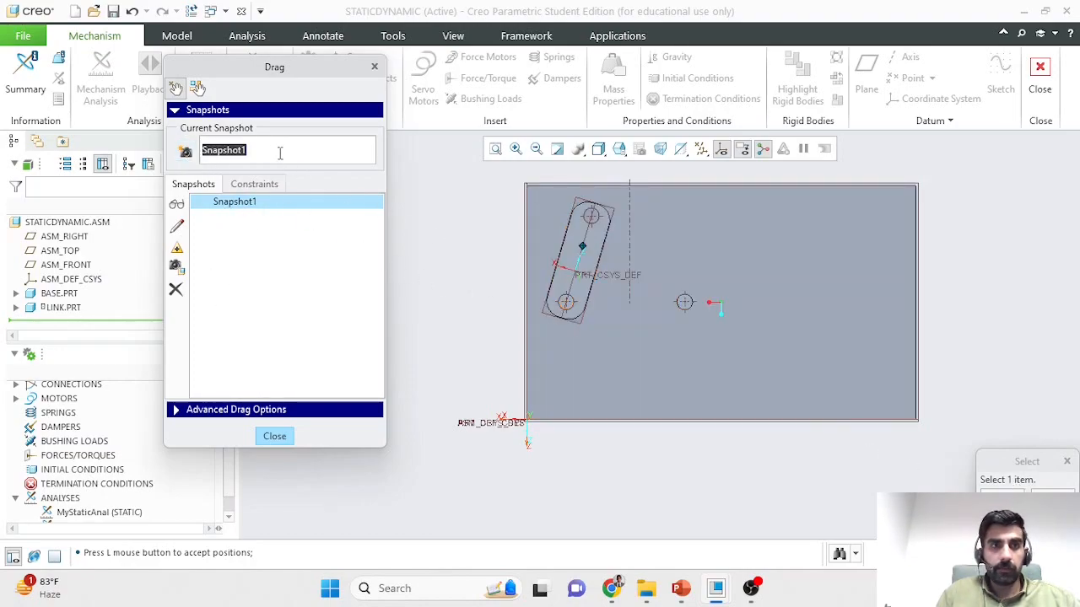
{"action": "type", "text": "a"}
{"action": "key", "text": "BackSpace"}
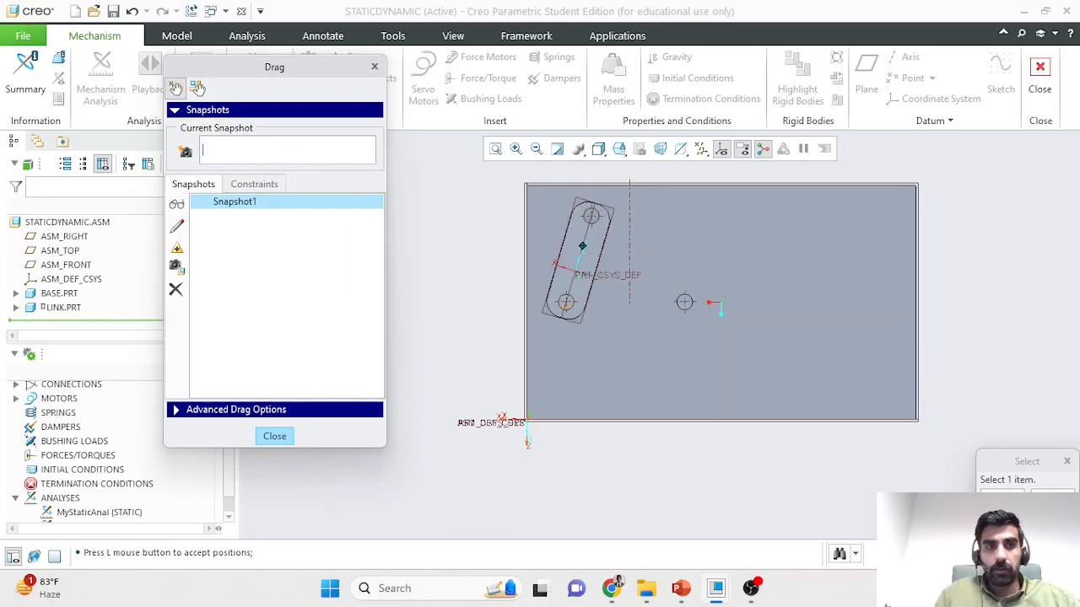
Finish with the snapshots and swing the link about its pin down to just below horizontal.
{"action": "left_click", "coordinate": [267, 433]}
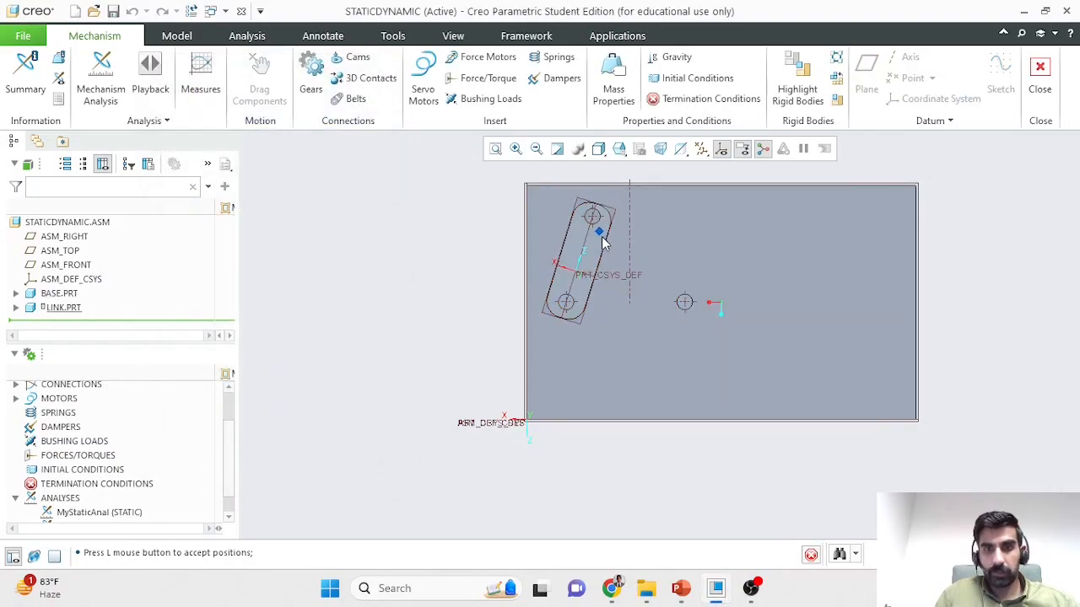
{"action": "left_click", "coordinate": [609, 319]}
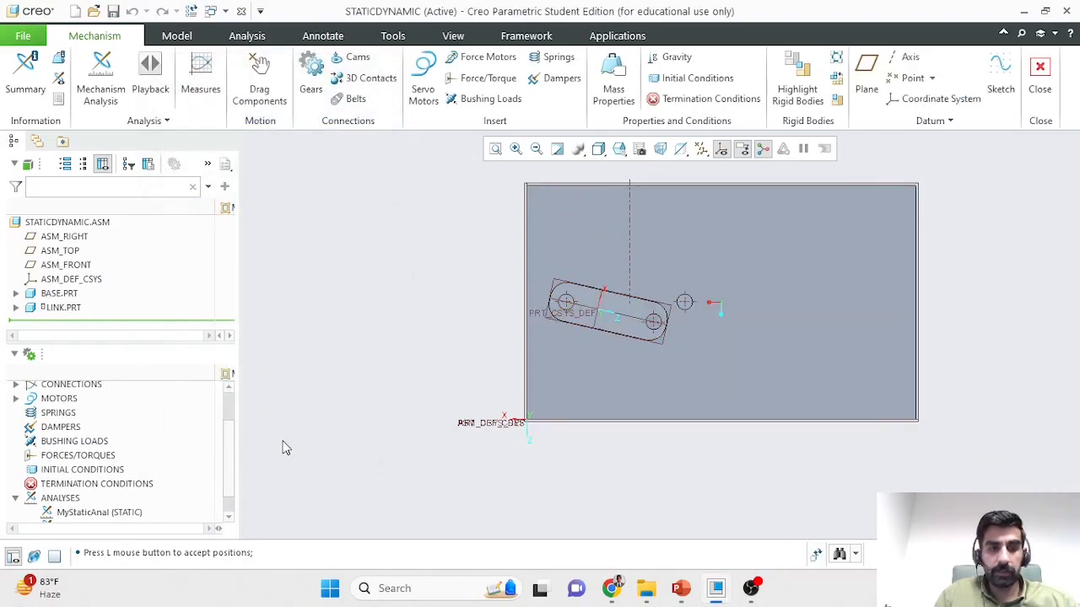
{"action": "scroll", "coordinate": [203, 447], "scroll_direction": "down", "scroll_amount": 1}
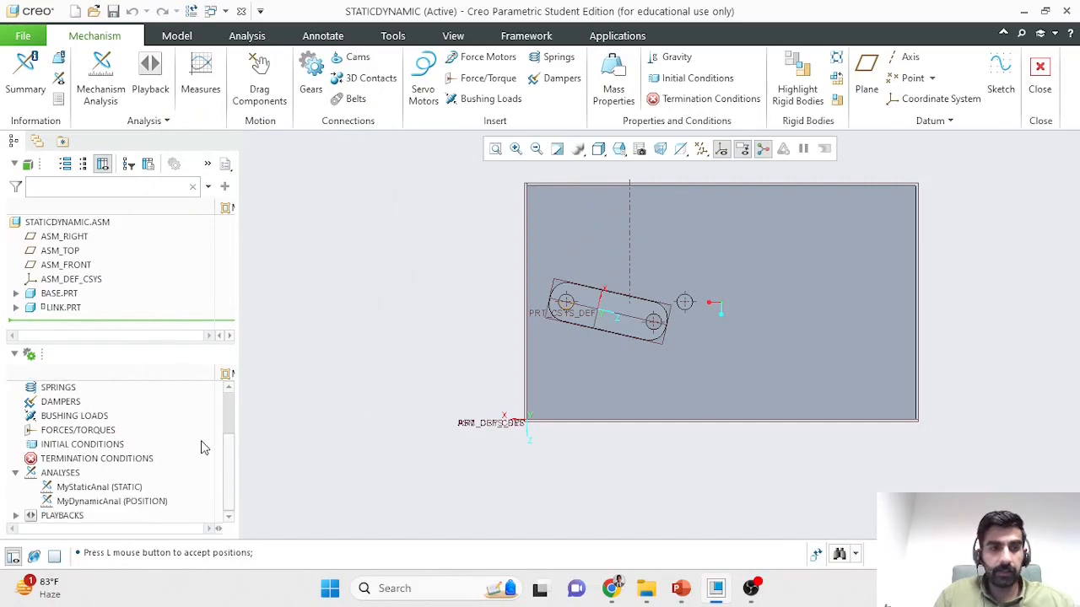
{"action": "left_click", "coordinate": [135, 501]}
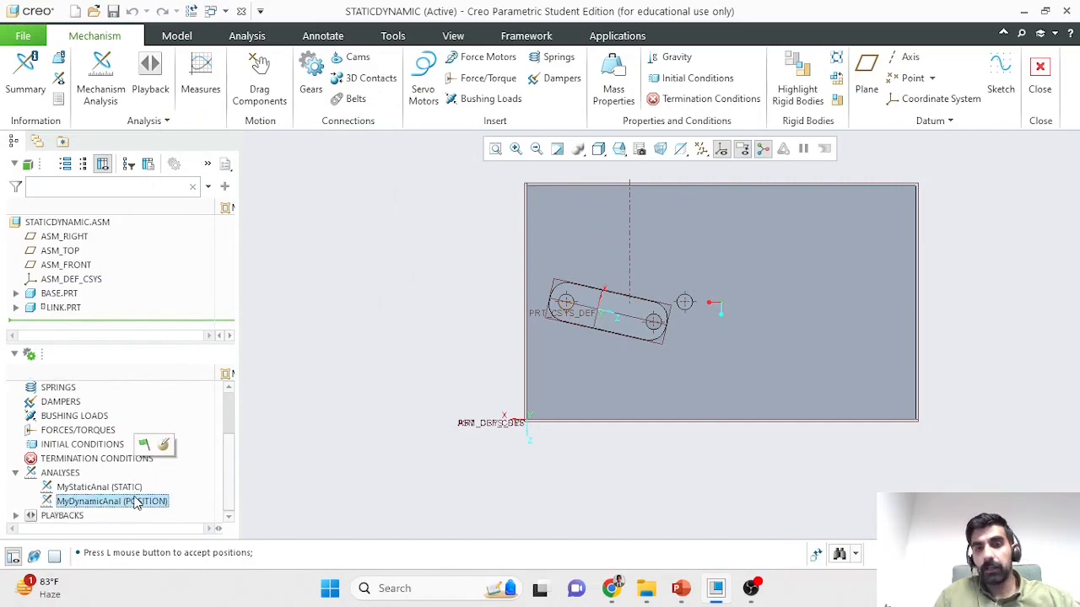
{"action": "left_click", "coordinate": [164, 446]}
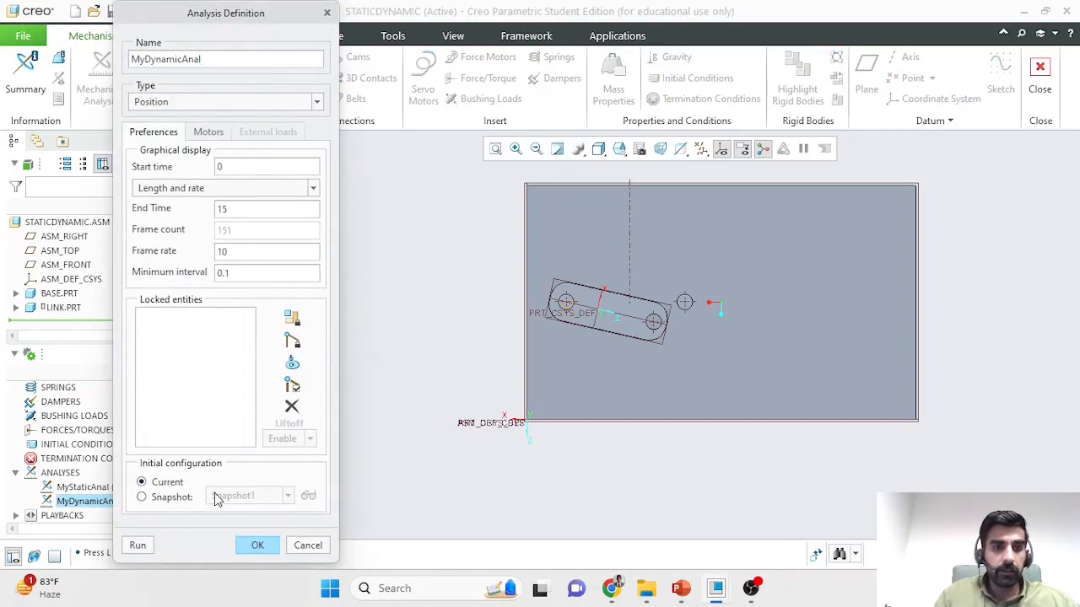
{"action": "left_click", "coordinate": [172, 501]}
{"action": "left_click", "coordinate": [229, 104]}
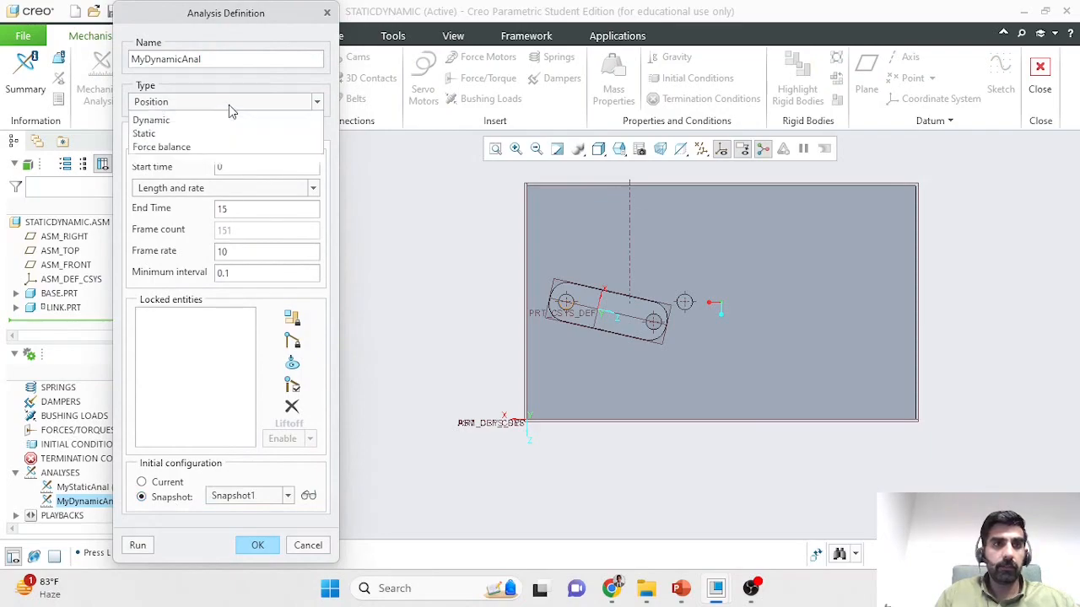
{"action": "left_click", "coordinate": [212, 146]}
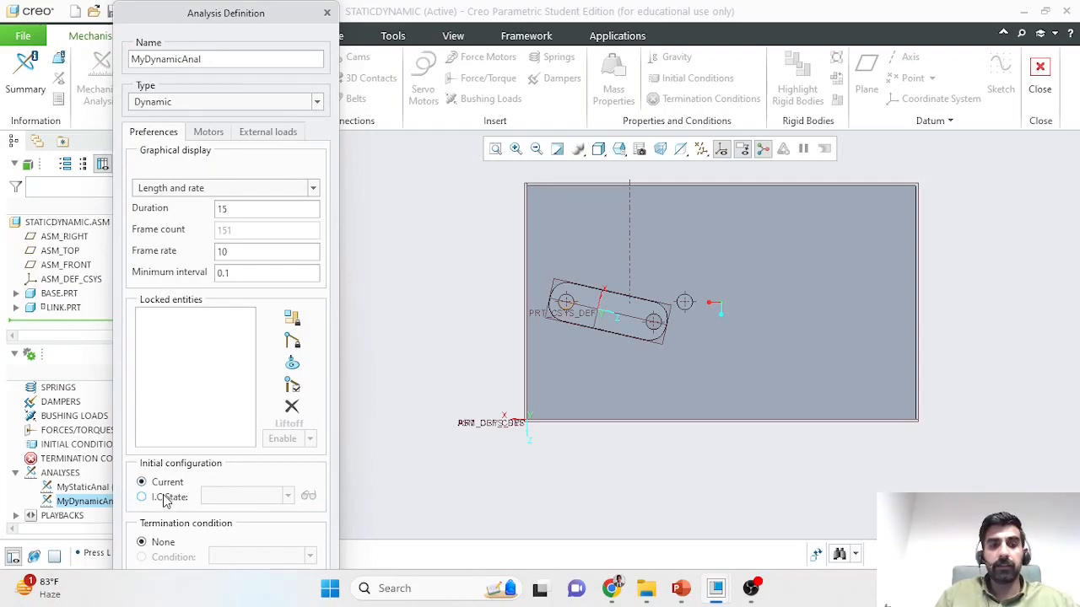
{"action": "left_click", "coordinate": [327, 15]}
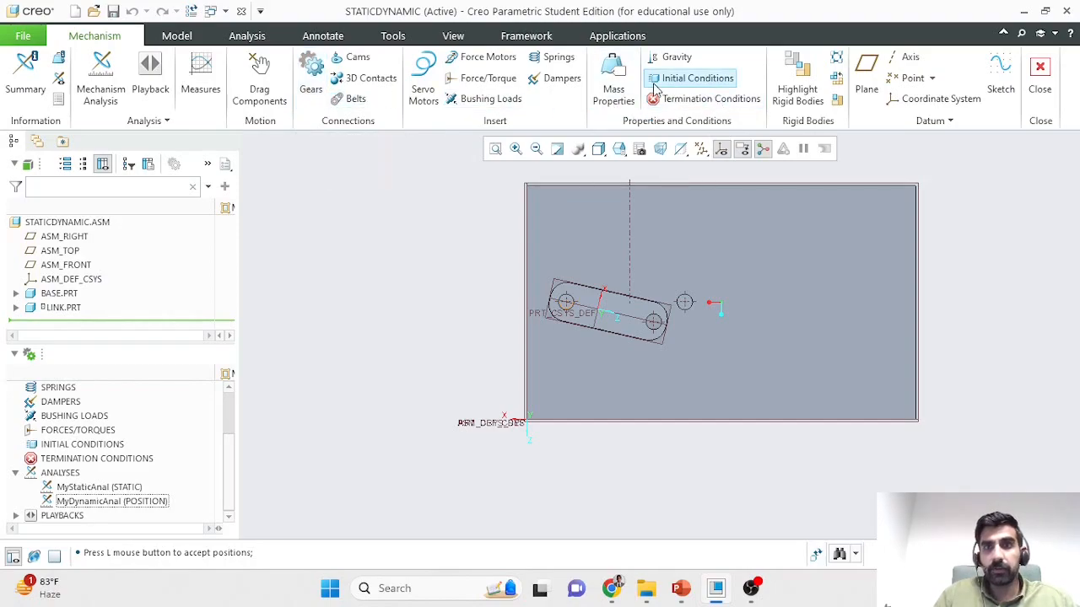
Create an initial condition that starts from Snapshot1 and preview the link in that position.
{"action": "left_click", "coordinate": [730, 79]}
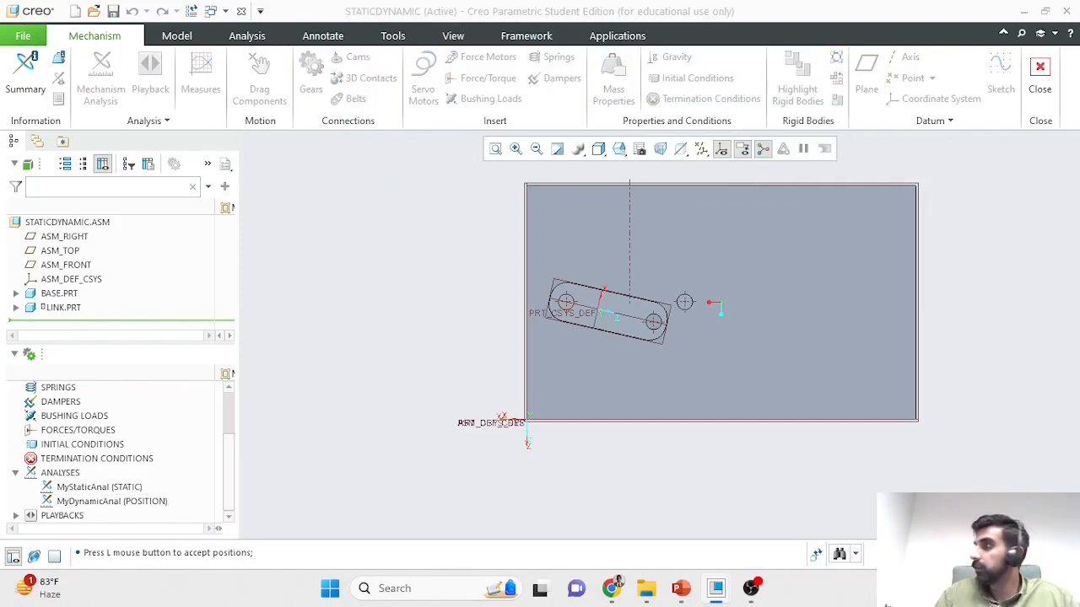
{"action": "left_click_drag", "start_coordinate": [565, 58], "coordinate": [207, 67]}
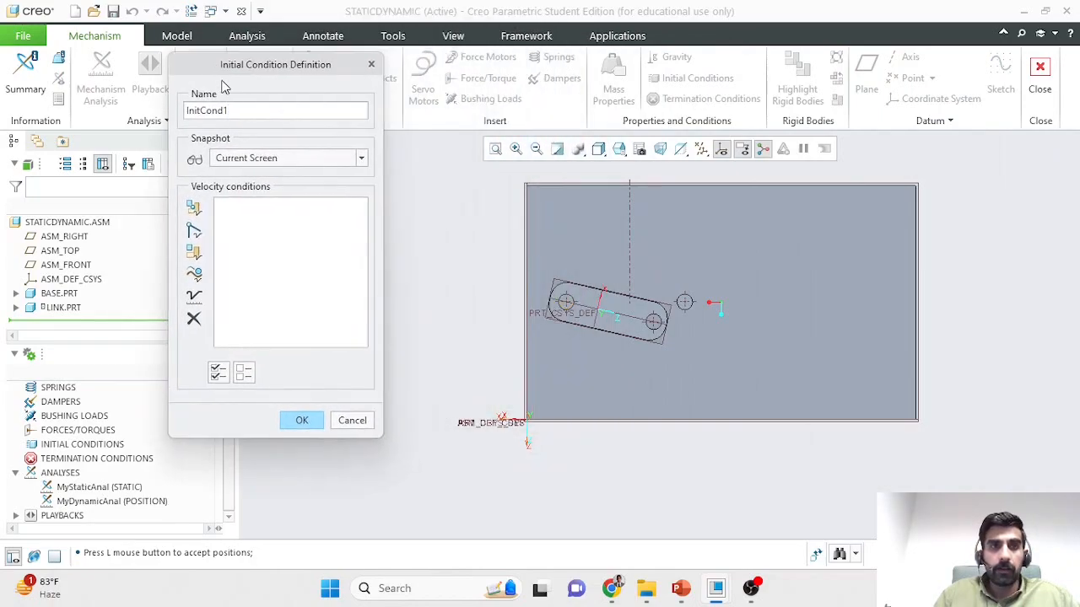
{"action": "left_click", "coordinate": [304, 163]}
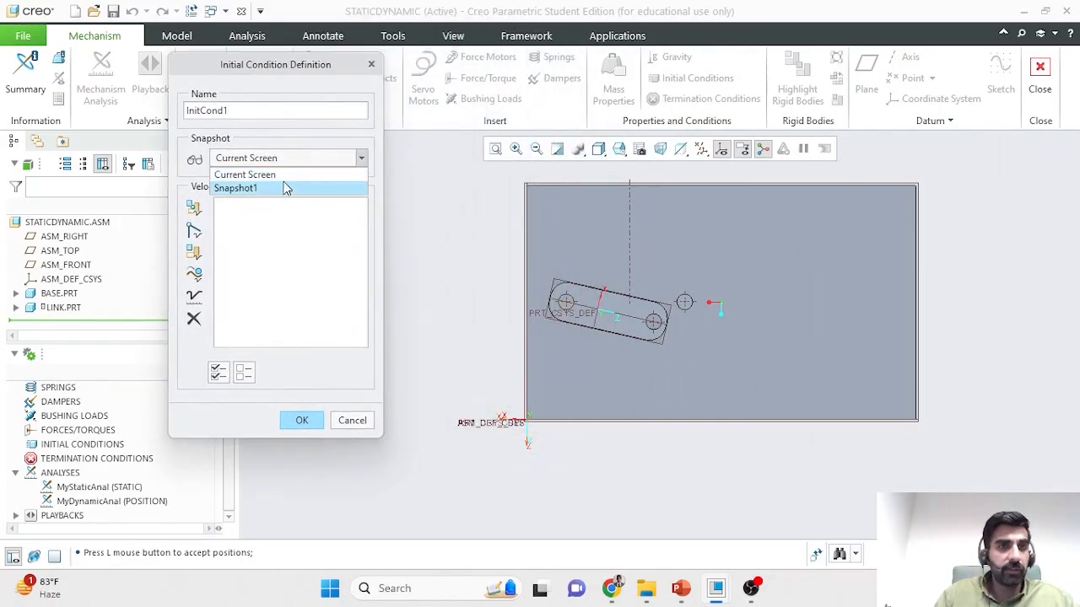
{"action": "left_click", "coordinate": [275, 189]}
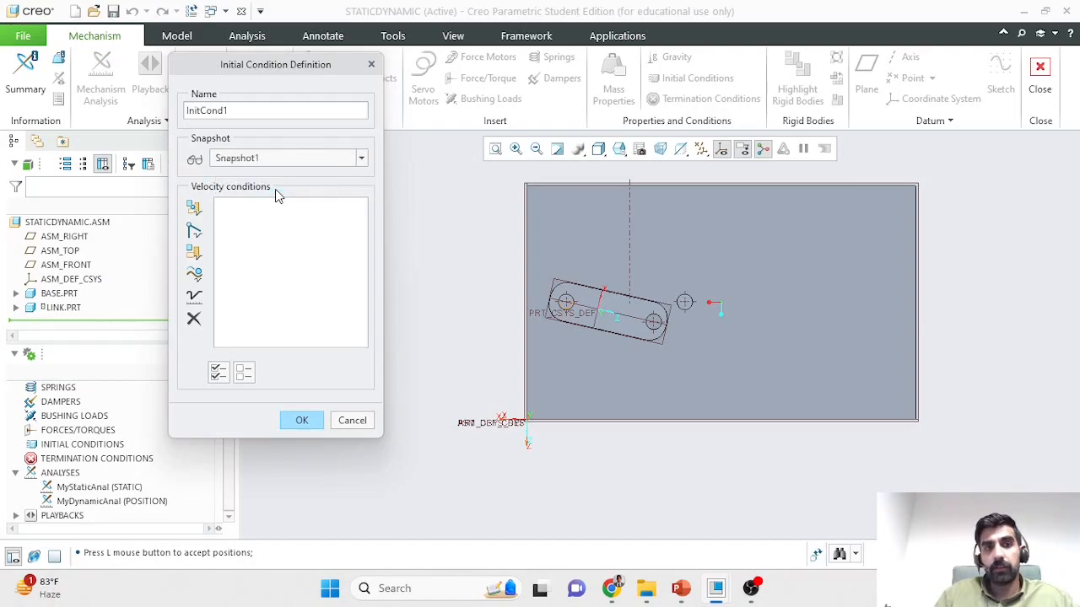
{"action": "left_click", "coordinate": [193, 162]}
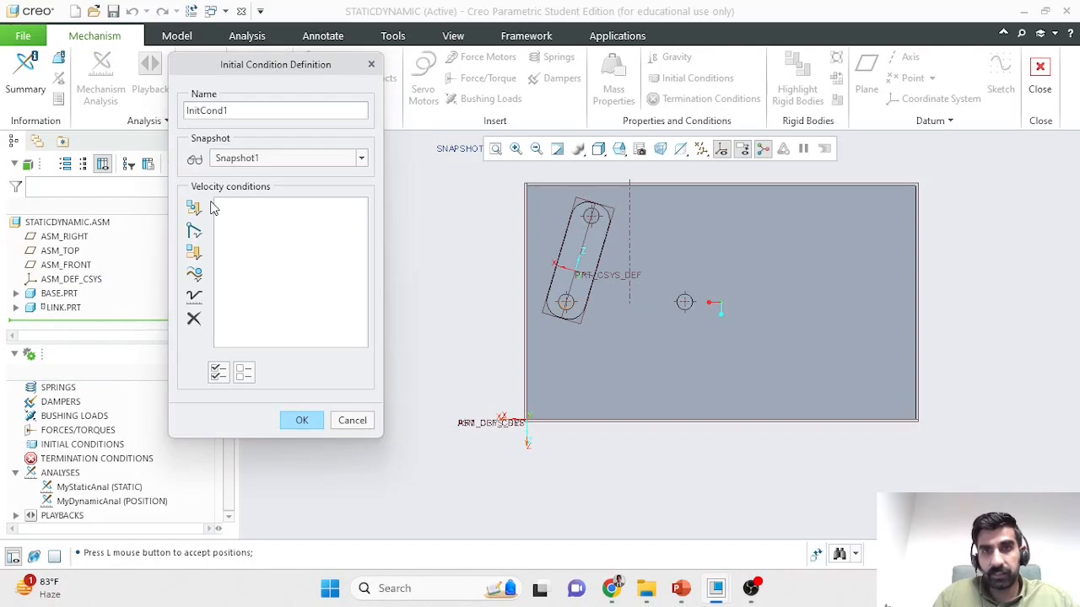
Add a point velocity at the vertex near the link's upper end, deactivate it, and save the initial condition.
{"action": "scroll", "coordinate": [537, 202], "scroll_direction": "up", "scroll_amount": 3}
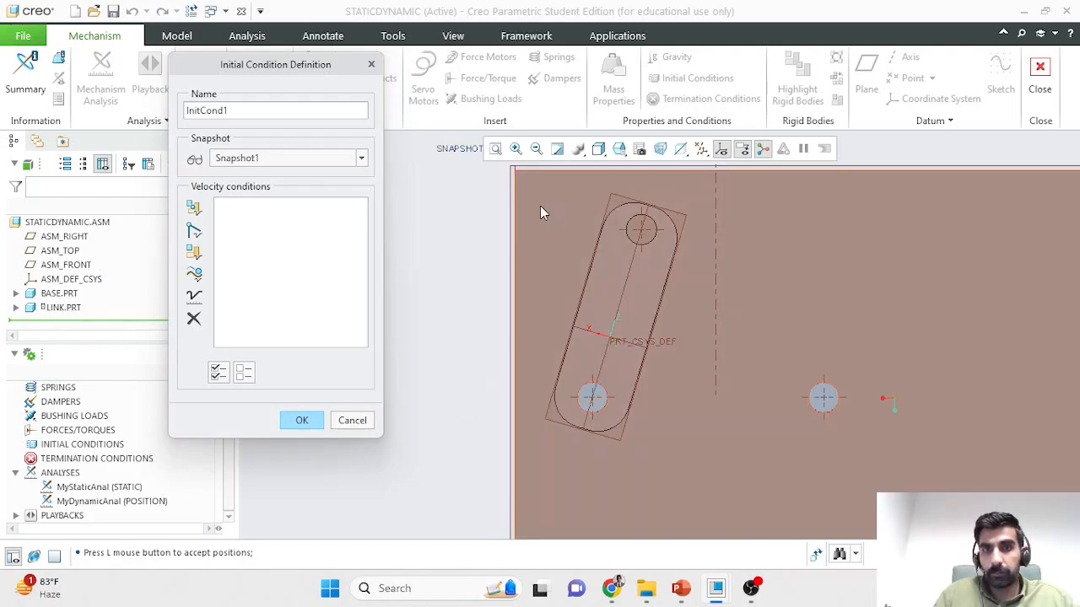
{"action": "left_click", "coordinate": [194, 207]}
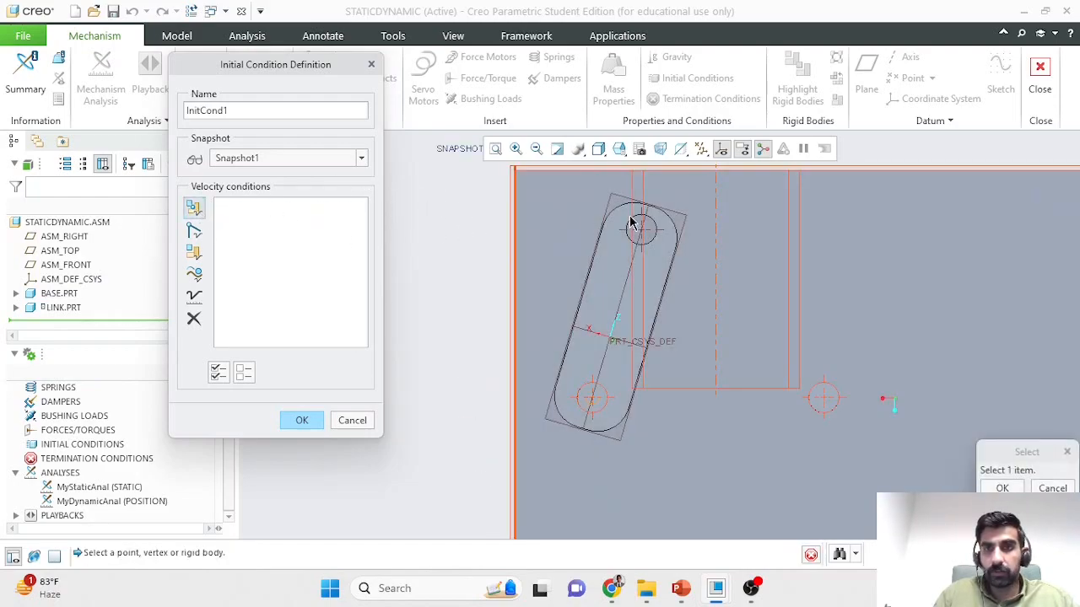
{"action": "scroll", "coordinate": [472, 211], "scroll_direction": "down", "scroll_amount": 2}
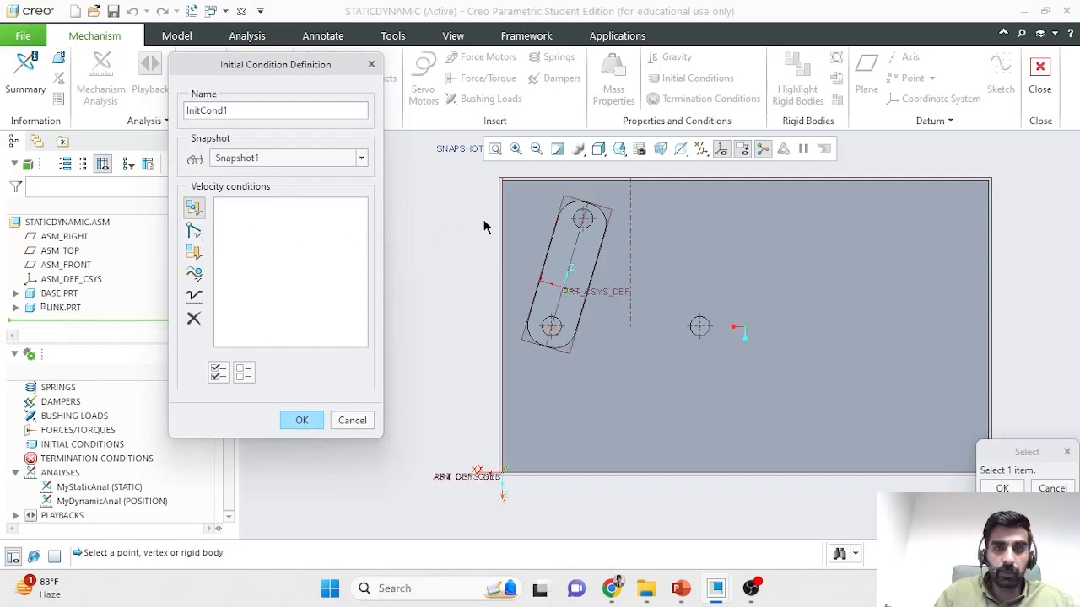
{"action": "left_click", "coordinate": [559, 222]}
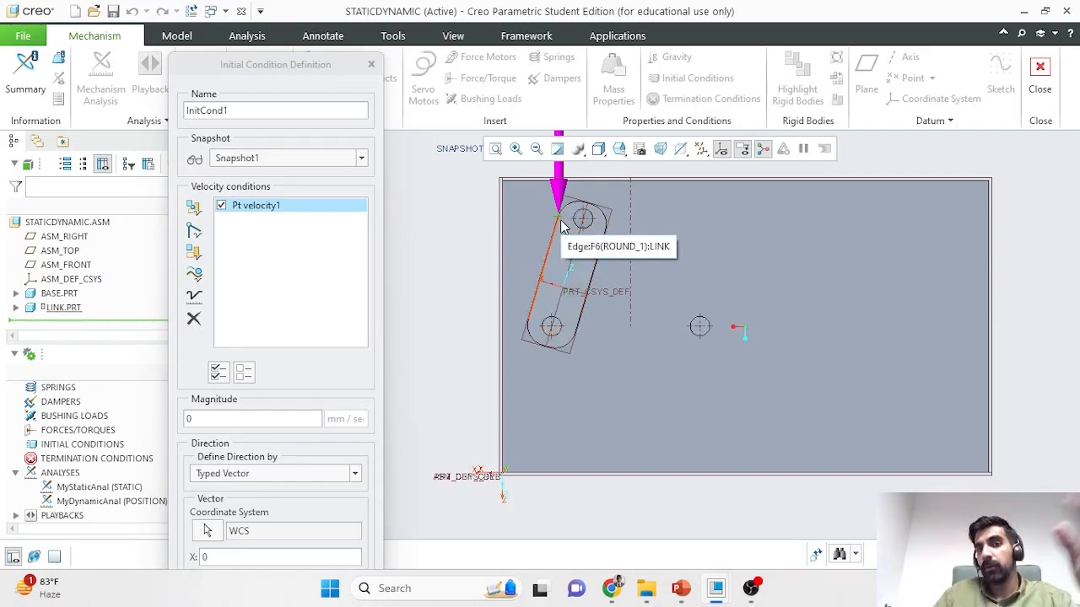
{"action": "left_click", "coordinate": [222, 207]}
{"action": "left_click_drag", "start_coordinate": [237, 74], "coordinate": [203, 5]}
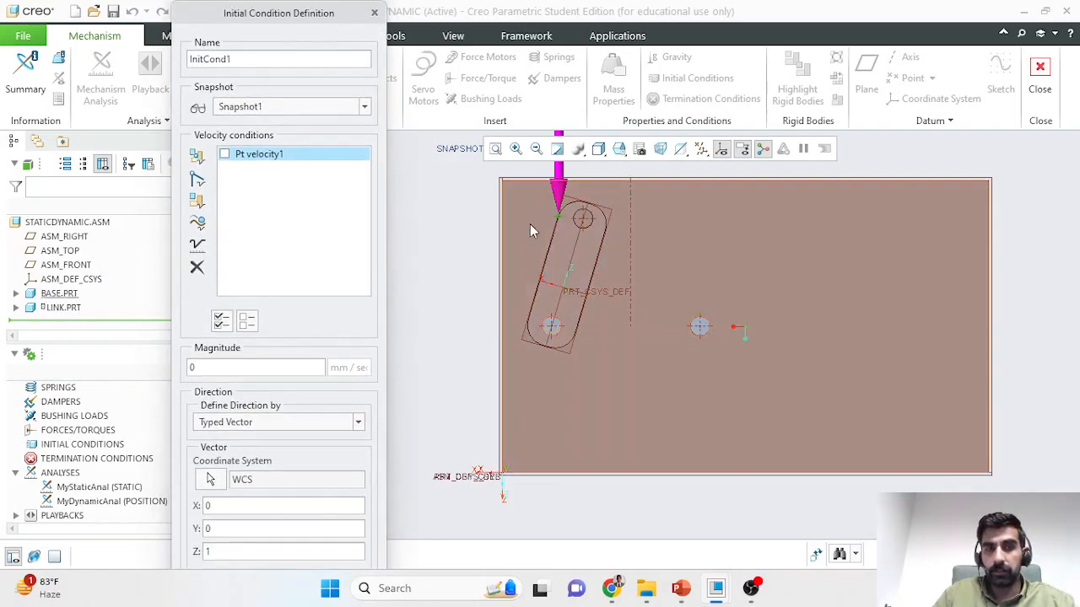
{"action": "left_click_drag", "start_coordinate": [212, 14], "coordinate": [1079, 3]}
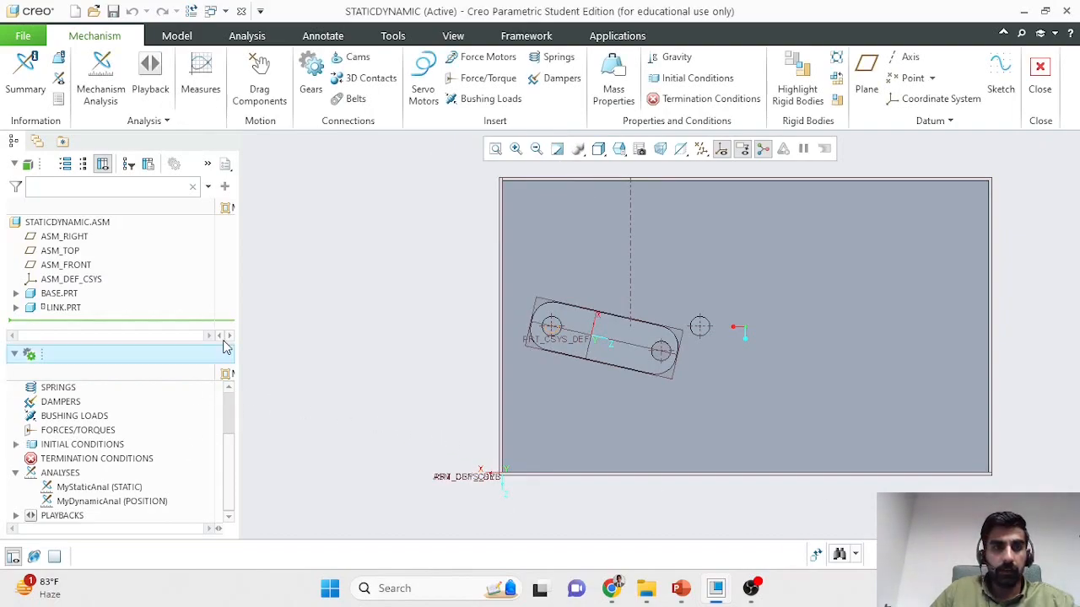
Edit the MyDynamicAnal definition, set its type to Dynamic, and use InitCond1 as the starting state.
{"action": "left_click", "coordinate": [107, 505]}
{"action": "left_click", "coordinate": [115, 452]}
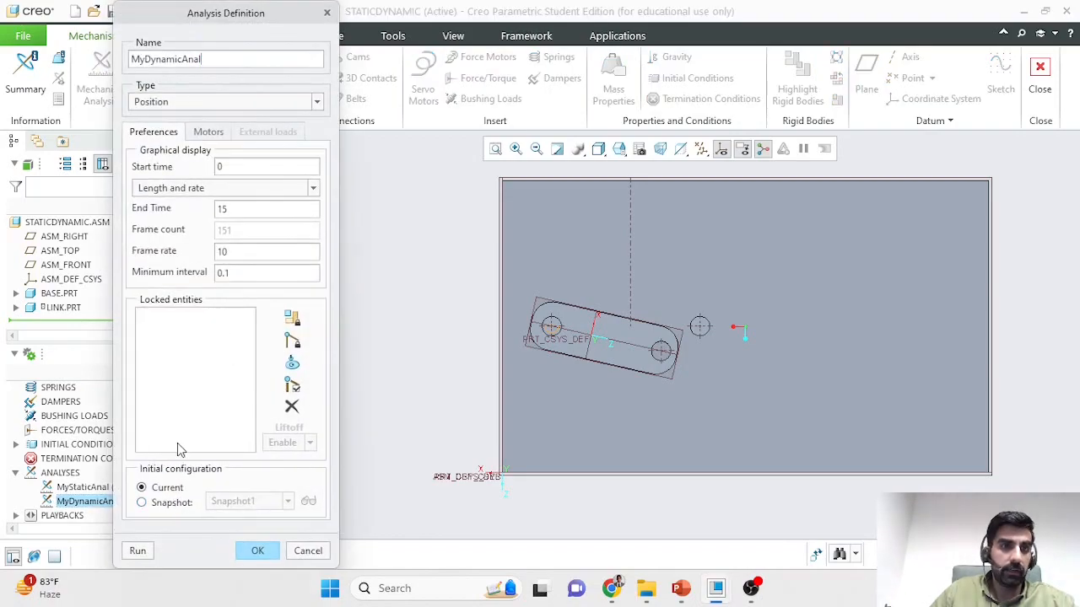
{"action": "left_click", "coordinate": [201, 102]}
{"action": "left_click", "coordinate": [191, 140]}
{"action": "left_click", "coordinate": [159, 503]}
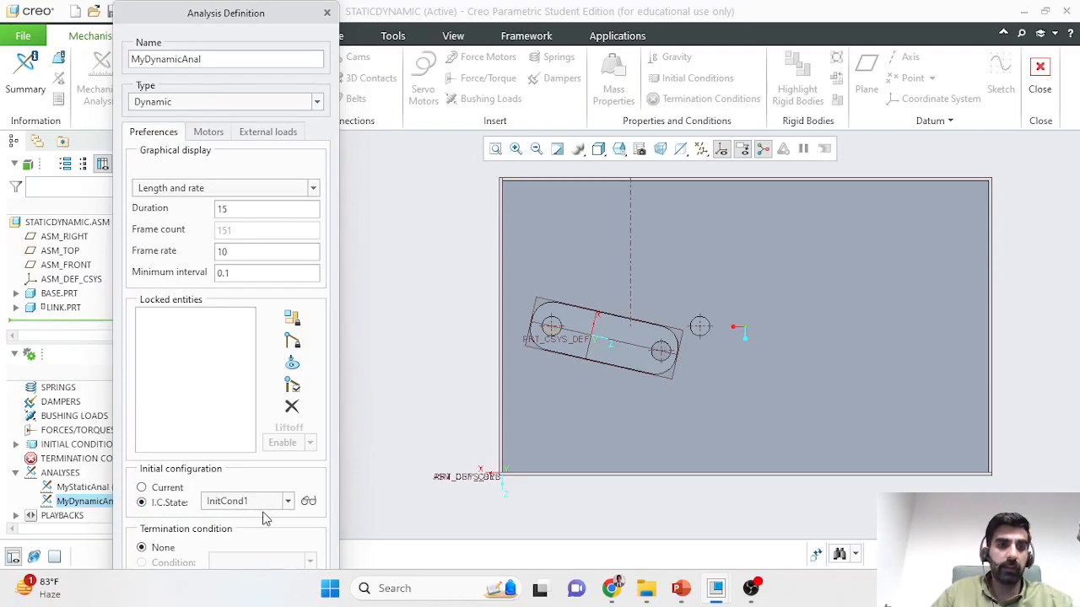
{"action": "left_click", "coordinate": [288, 503]}
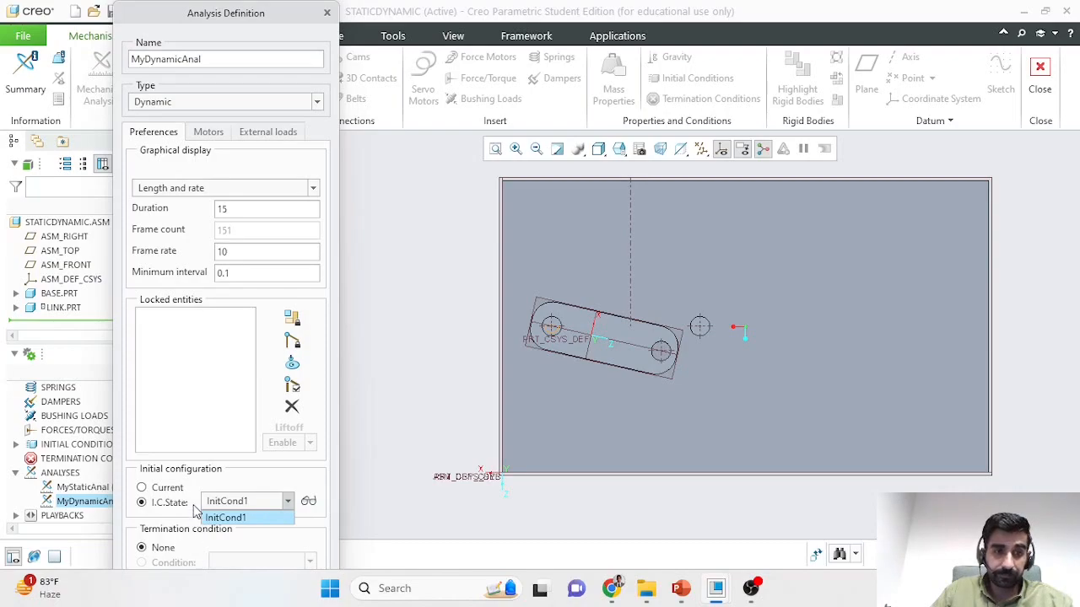
Enable gravity for MyDynamicAnal without motors, run the analysis, and close its definition.
{"action": "left_click", "coordinate": [209, 135]}
{"action": "left_click", "coordinate": [211, 135]}
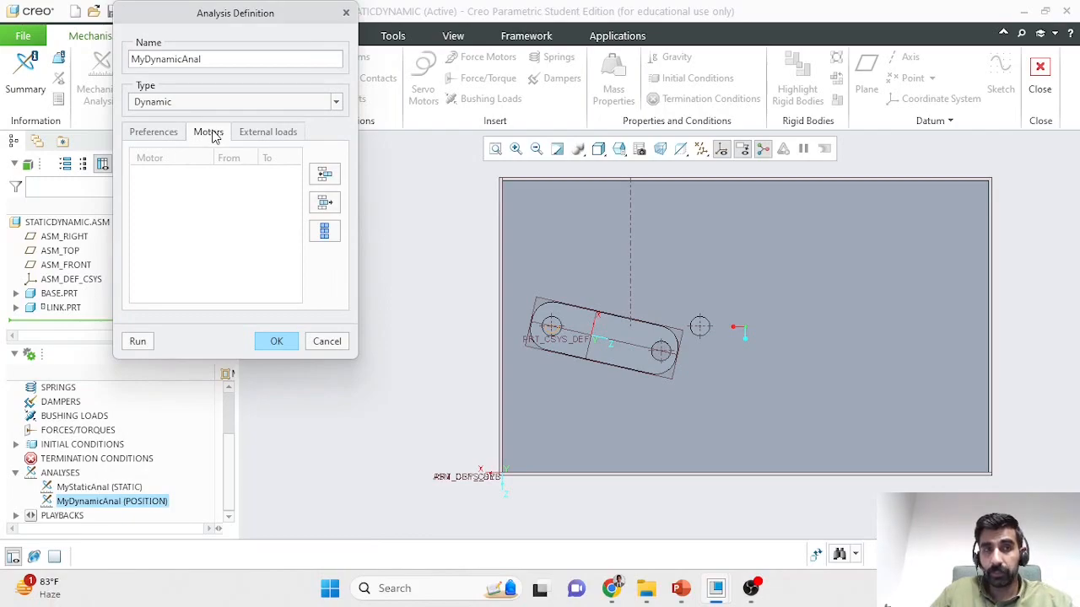
{"action": "left_click", "coordinate": [258, 136]}
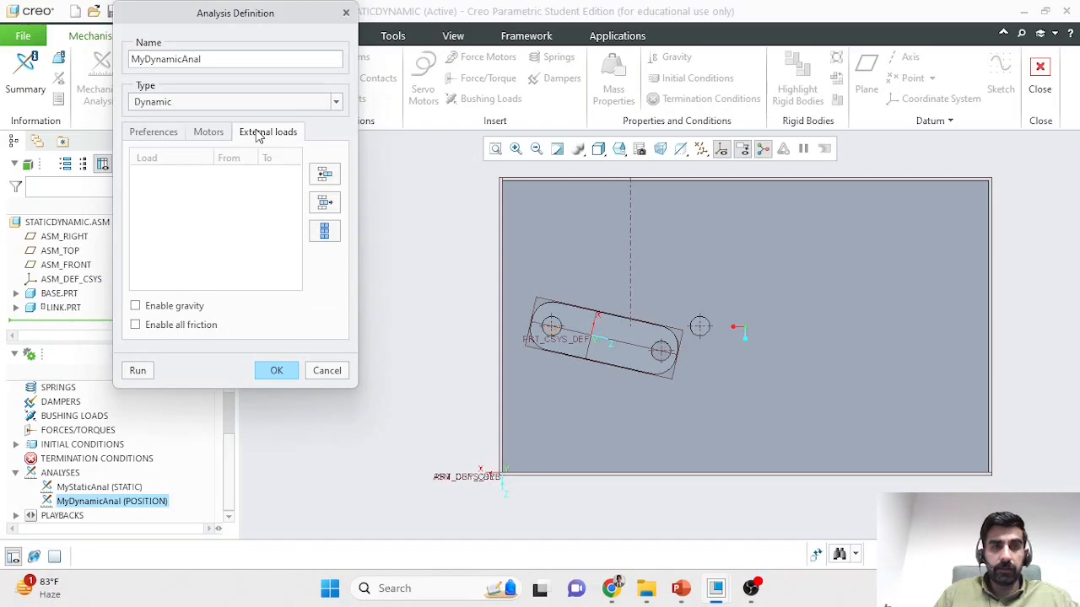
{"action": "left_click", "coordinate": [156, 311]}
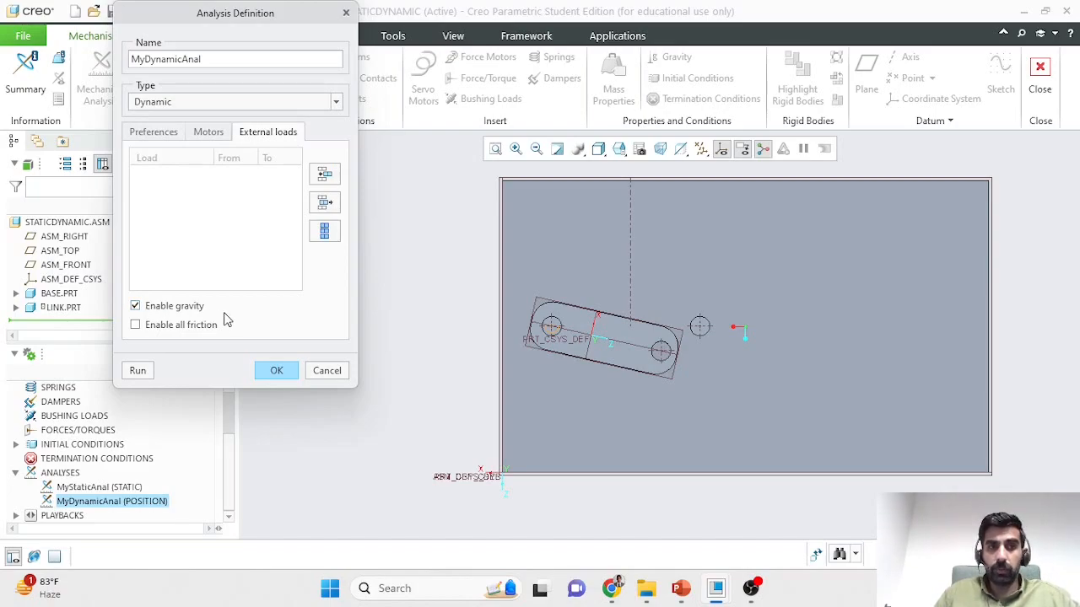
{"action": "left_click", "coordinate": [143, 373]}
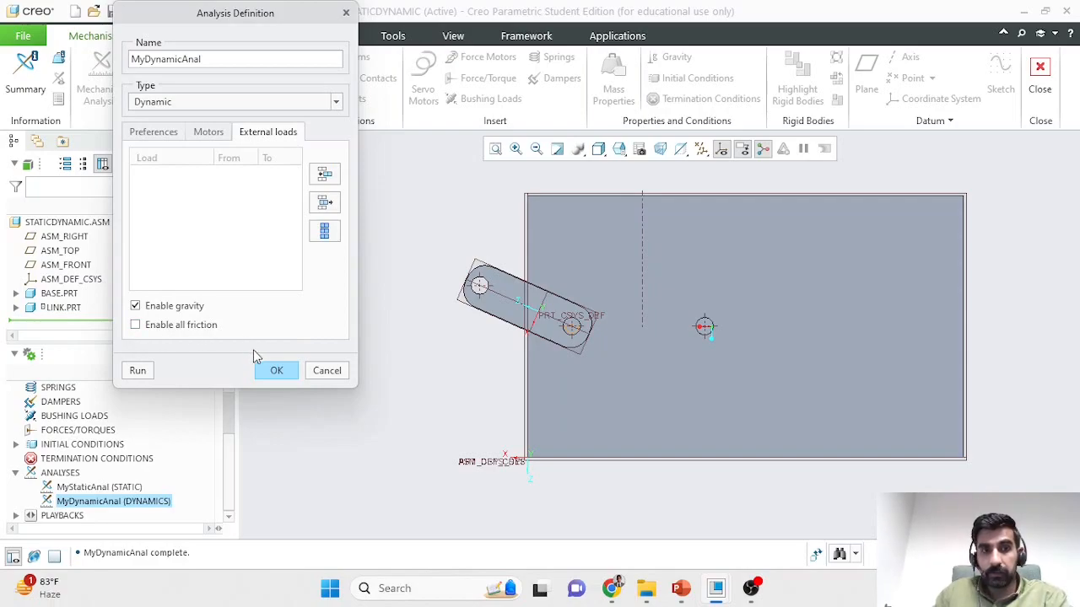
{"action": "left_click", "coordinate": [149, 133]}
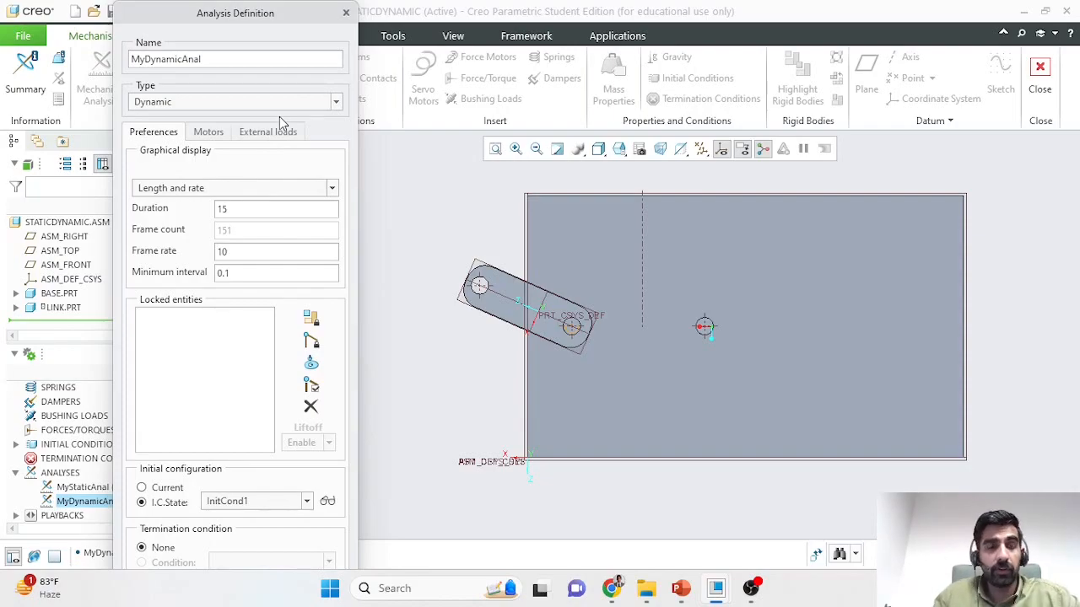
{"action": "left_click", "coordinate": [345, 13]}
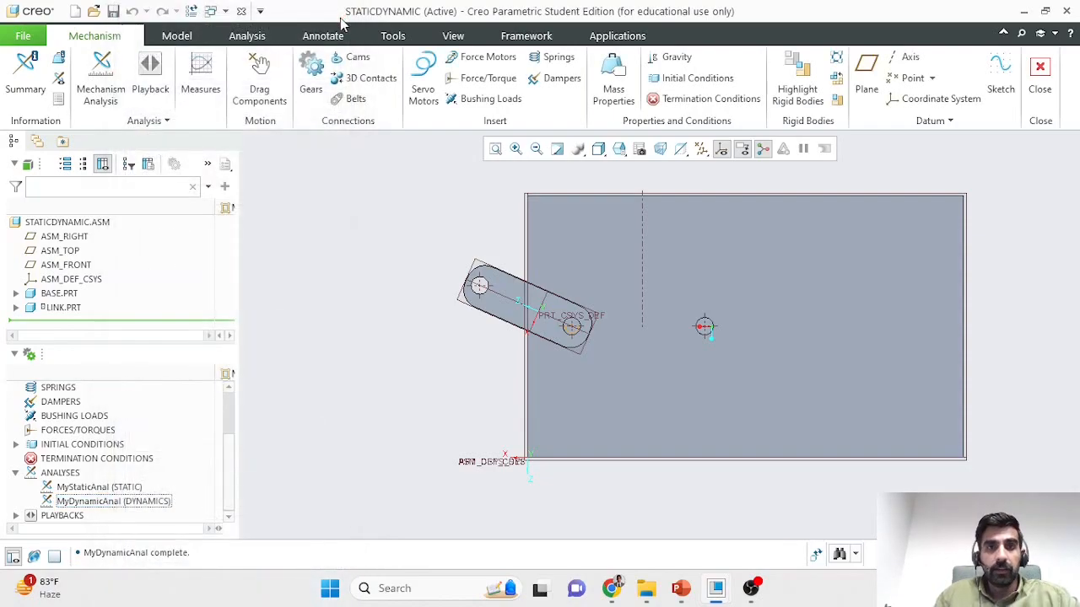
Create a position measure for the vertex at the link's free end, evaluating its Z-component in WCS at each time step.
{"action": "mouse_move", "coordinate": [402, 250]}
{"action": "middle_mouse_down"}
{"action": "mouse_move", "coordinate": [424, 258]}
{"action": "mouse_move", "coordinate": [403, 250]}
{"action": "middle_mouse_up"}
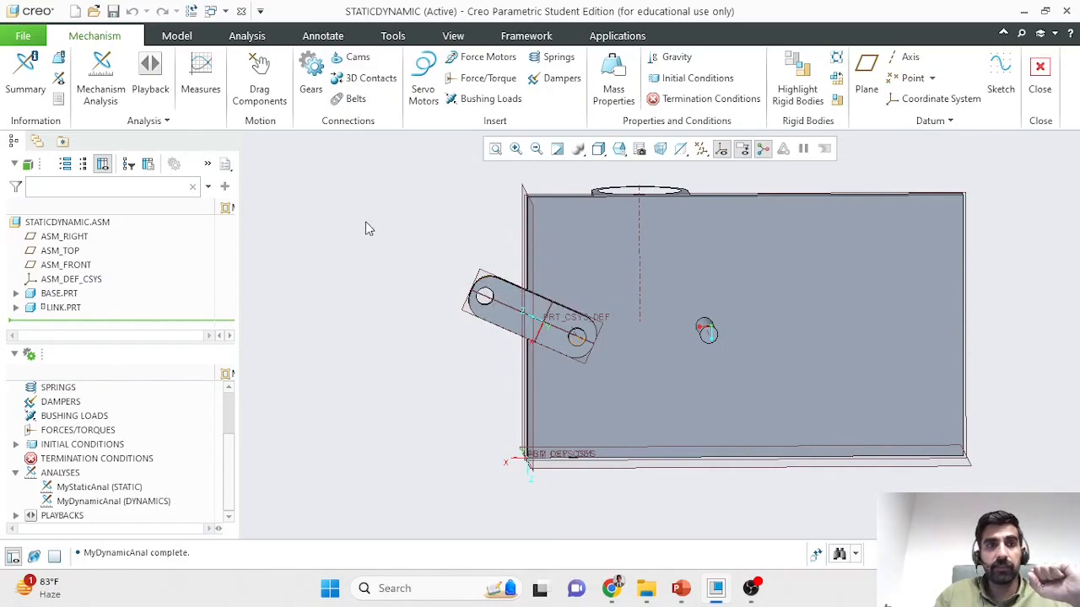
{"action": "left_click", "coordinate": [216, 81]}
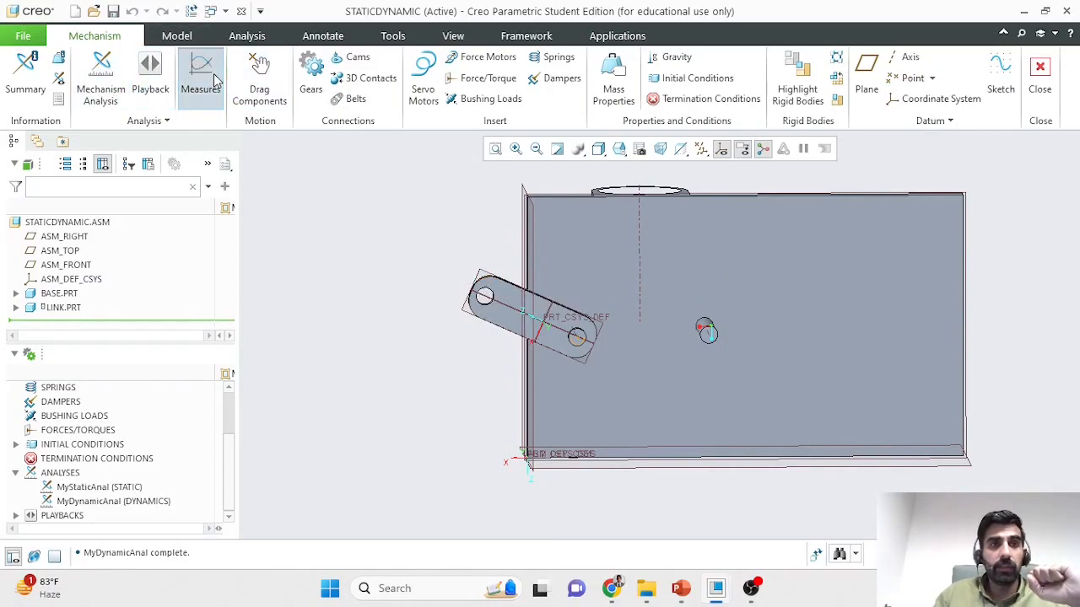
{"action": "left_click_drag", "start_coordinate": [648, 133], "coordinate": [118, 55]}
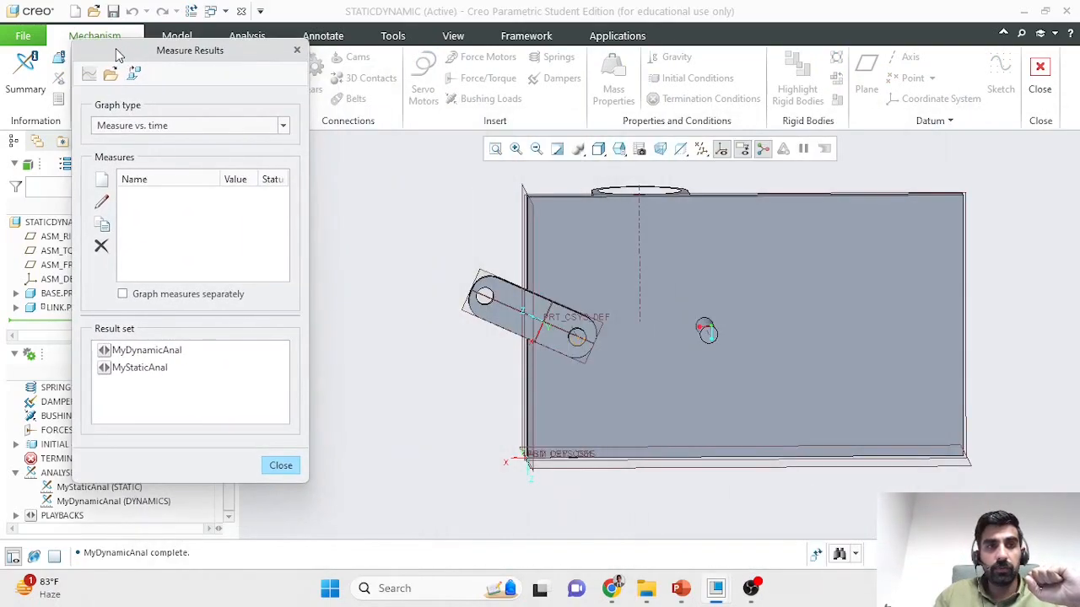
{"action": "left_click", "coordinate": [102, 186]}
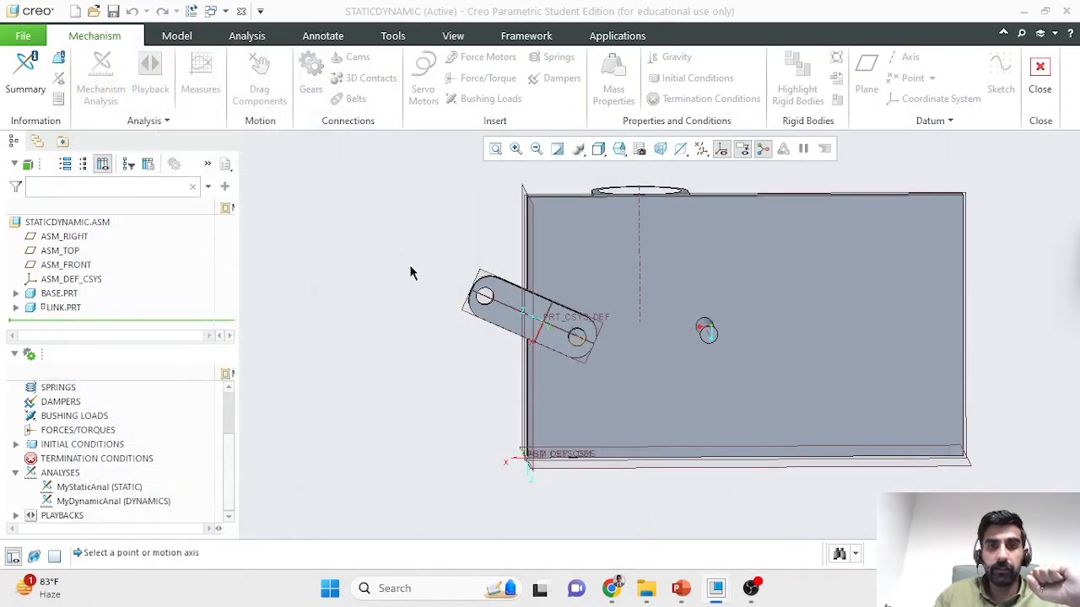
{"action": "left_click", "coordinate": [475, 296]}
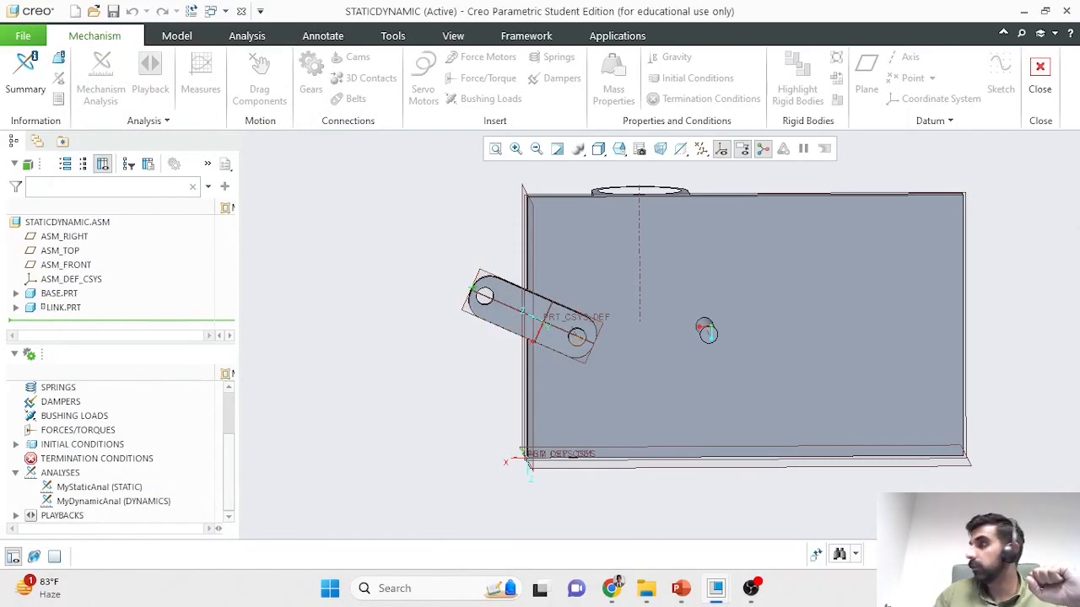
{"action": "left_click_drag", "start_coordinate": [335, 85], "coordinate": [219, 86]}
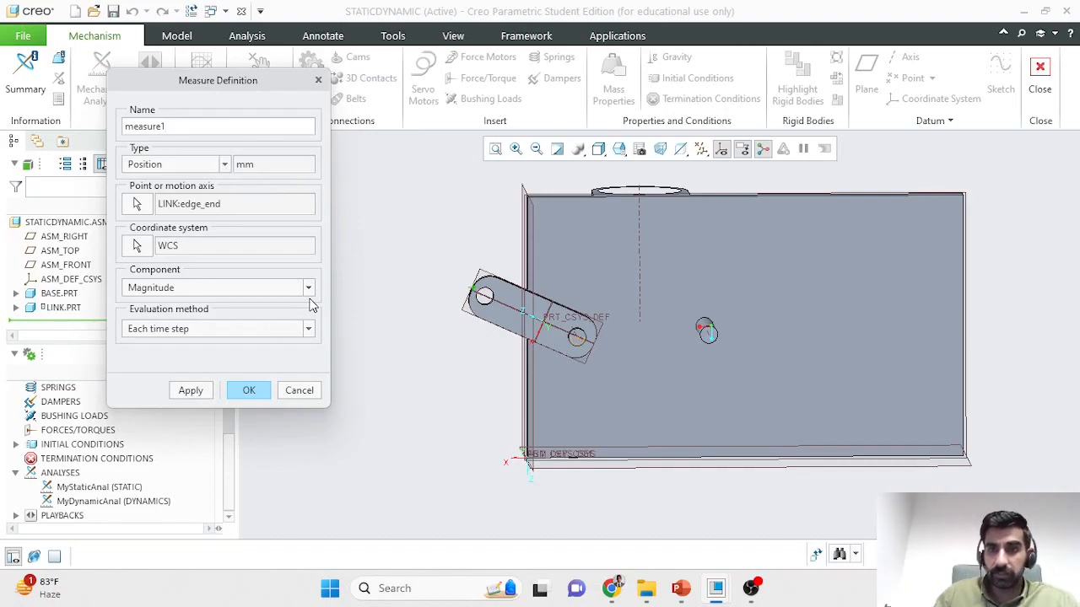
{"action": "scroll", "coordinate": [531, 476], "scroll_direction": "down", "scroll_amount": 2}
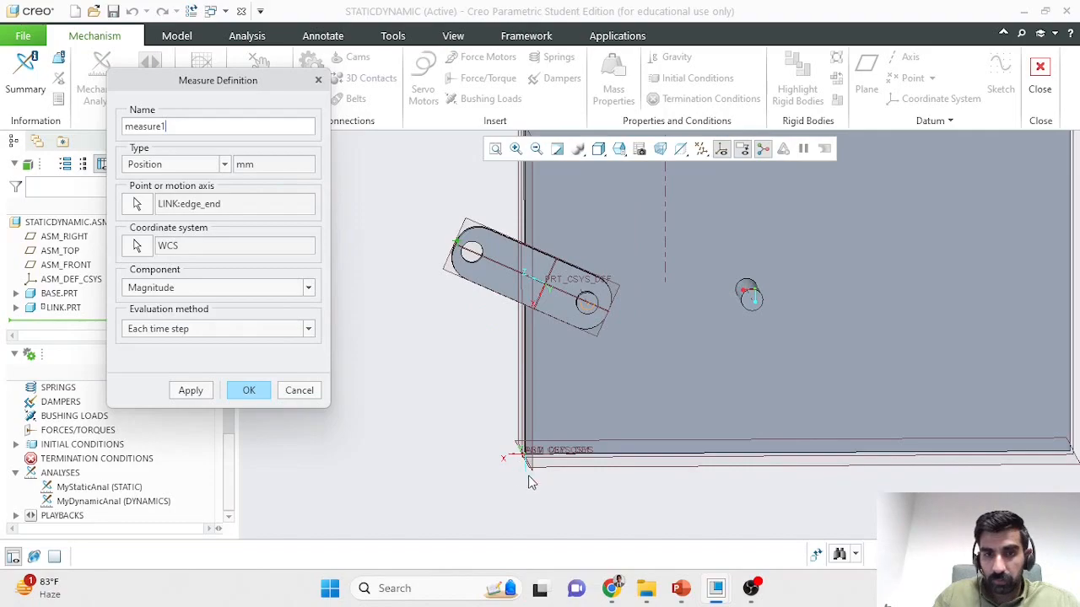
{"action": "left_click", "coordinate": [296, 287]}
{"action": "left_click", "coordinate": [198, 346]}
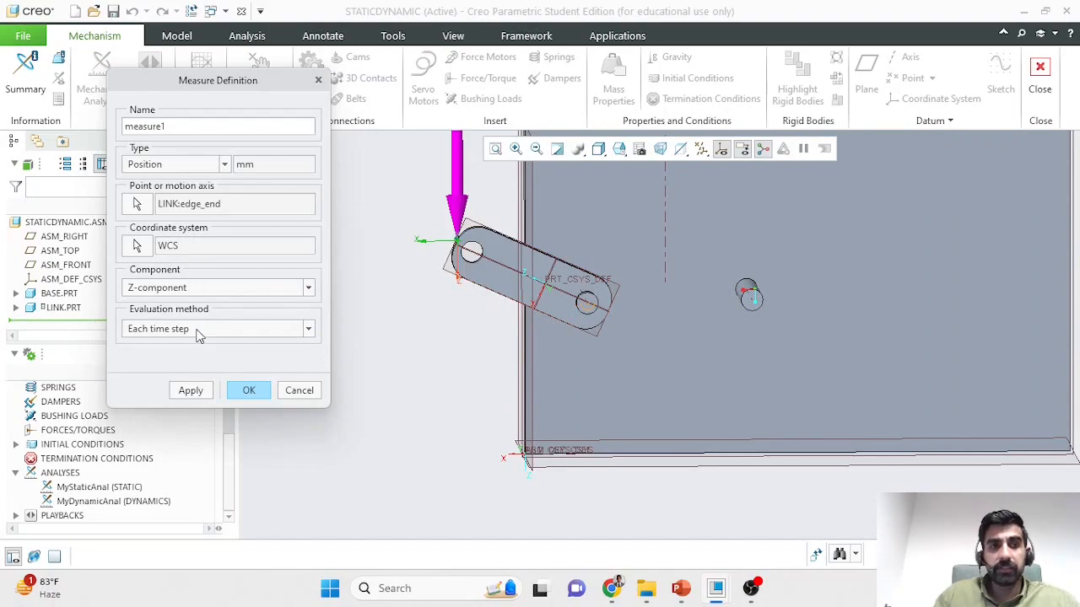
{"action": "left_click", "coordinate": [248, 392]}
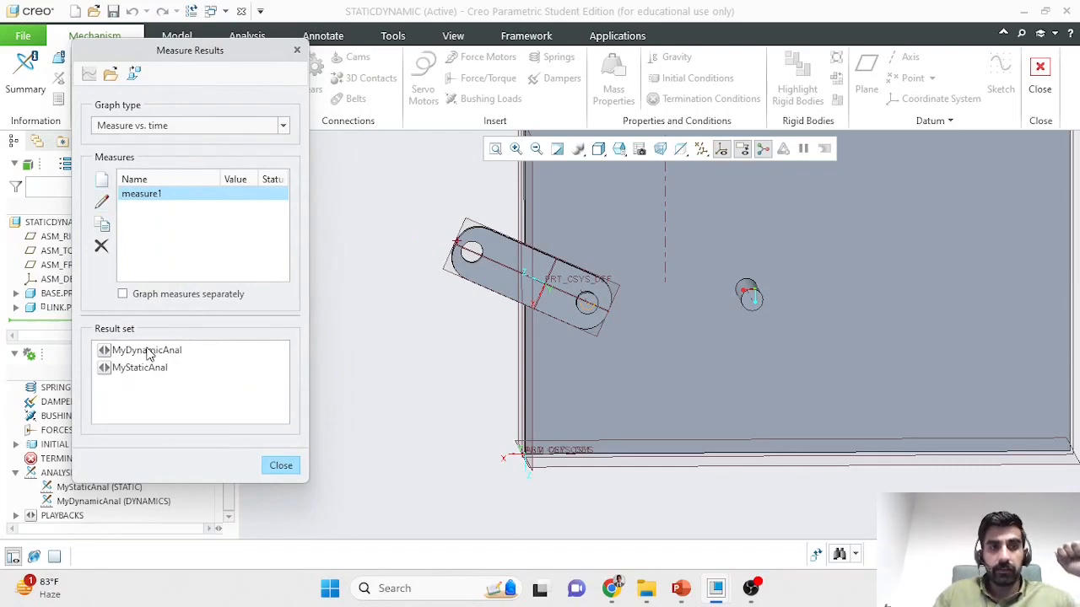
Graph measure1 versus time for the MyDynamicAnal result set, examine the curve's peaks and time range, and close the chart.
{"action": "left_click", "coordinate": [146, 351]}
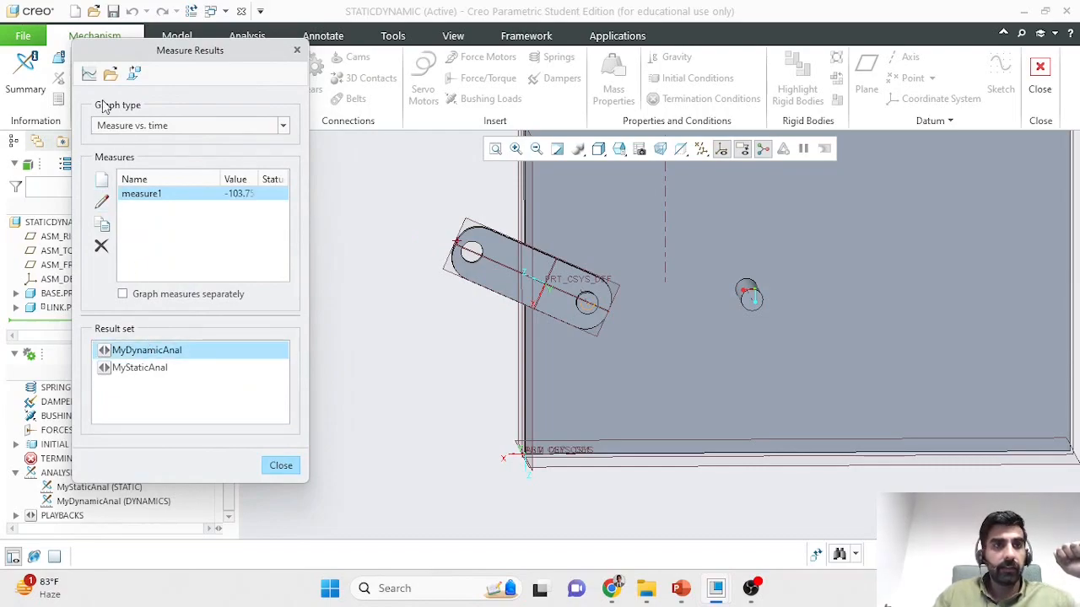
{"action": "left_click", "coordinate": [90, 75]}
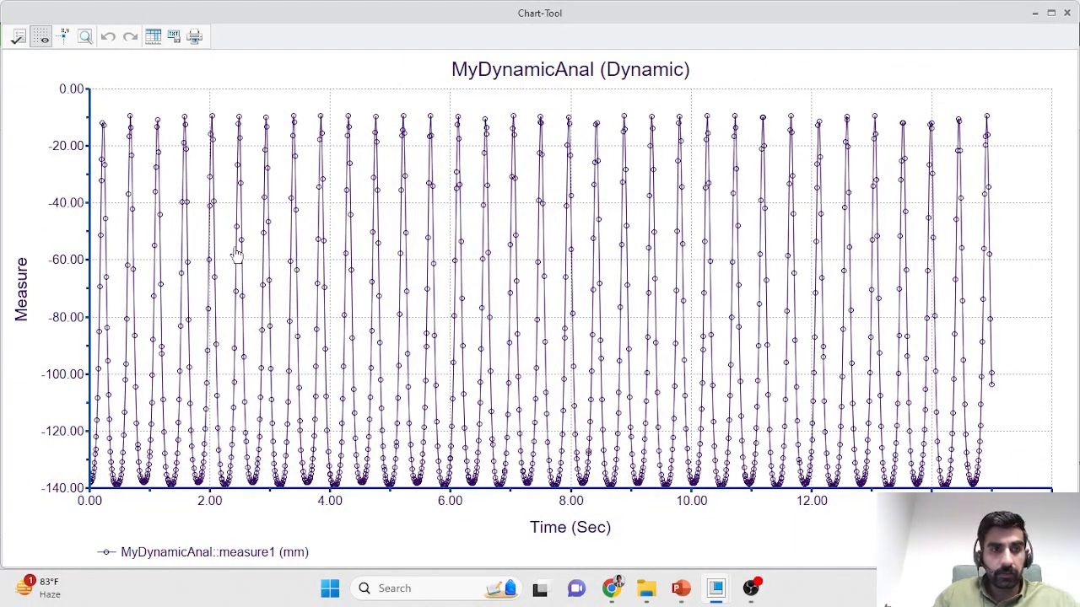
{"action": "scroll", "coordinate": [231, 251], "scroll_direction": "up", "scroll_amount": 3}
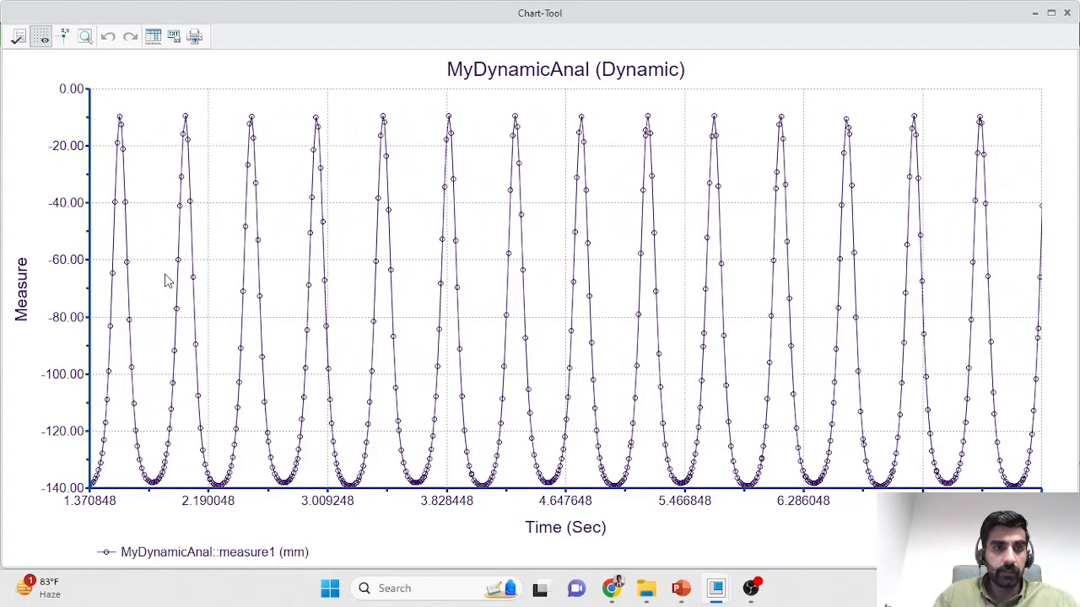
{"action": "scroll", "coordinate": [175, 277], "scroll_direction": "down", "scroll_amount": 4}
{"action": "scroll", "coordinate": [176, 278], "scroll_direction": "down", "scroll_amount": 4}
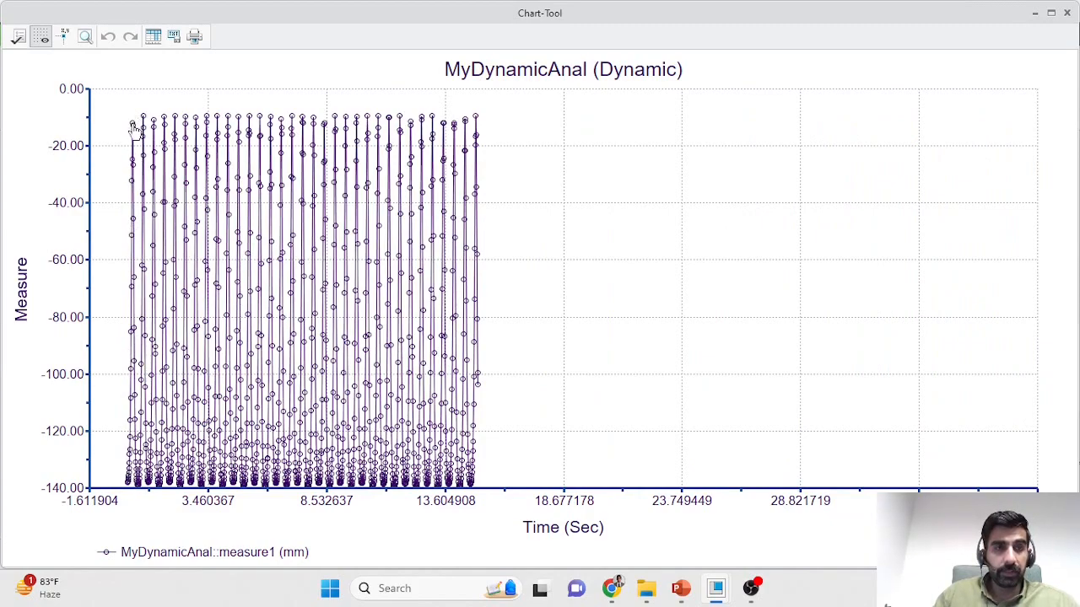
{"action": "mouse_move", "coordinate": [133, 127]}
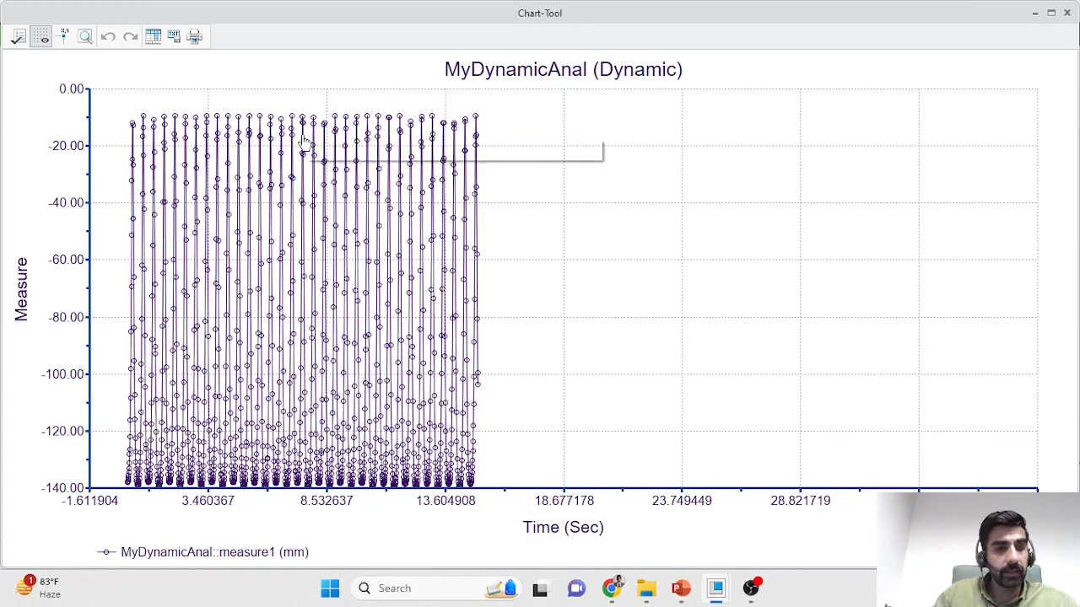
{"action": "scroll", "coordinate": [295, 146], "scroll_direction": "up", "scroll_amount": 2}
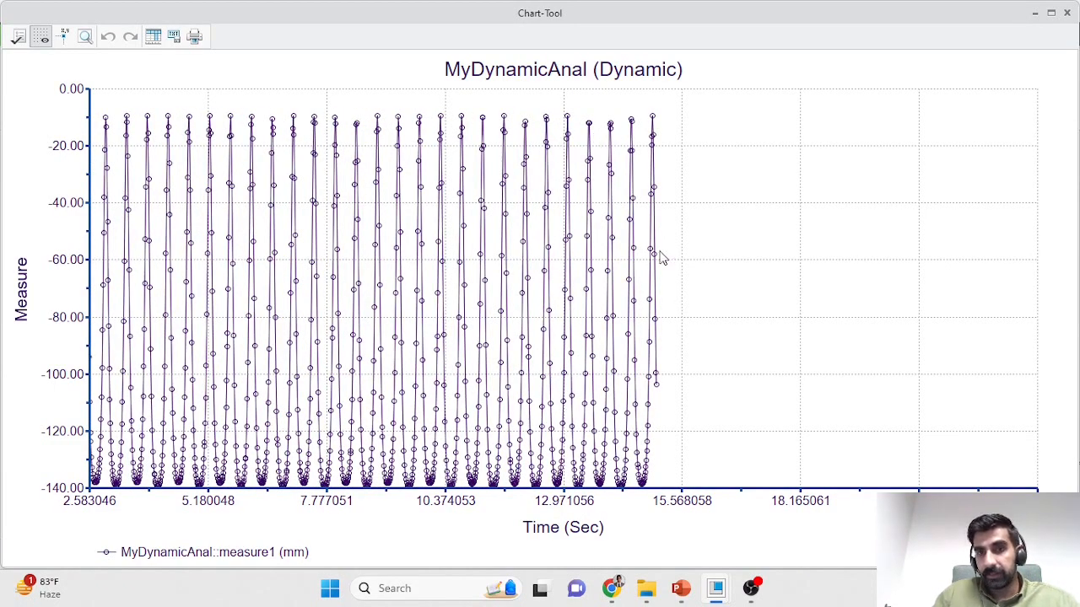
{"action": "scroll", "coordinate": [774, 294], "scroll_direction": "down", "scroll_amount": 1}
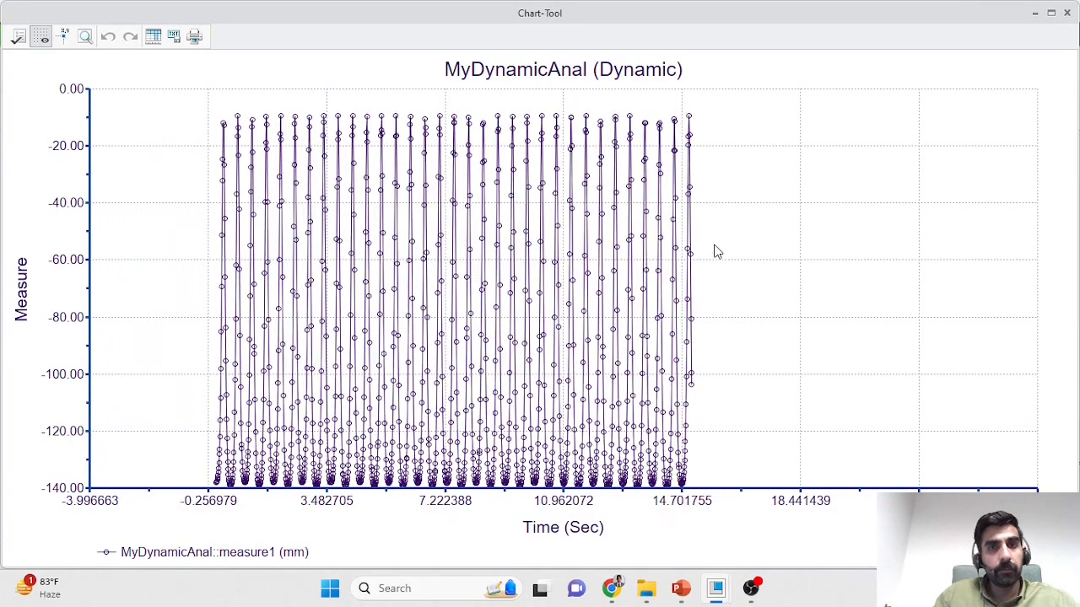
{"action": "left_click", "coordinate": [1066, 14]}
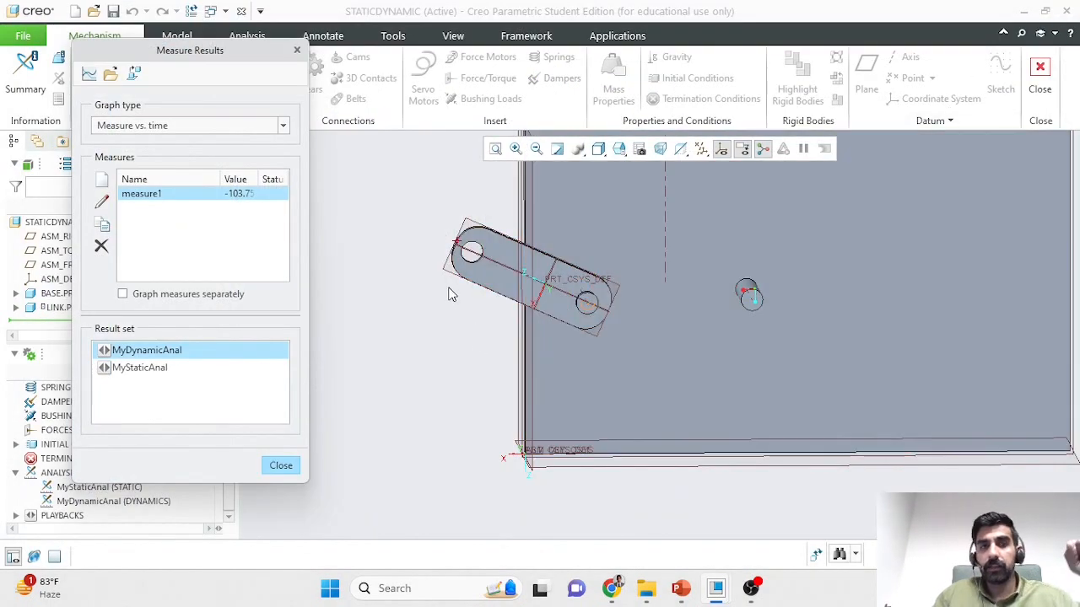
Close the measure results and leave the Mechanism environment to return to the assembly model.
{"action": "left_click", "coordinate": [281, 466]}
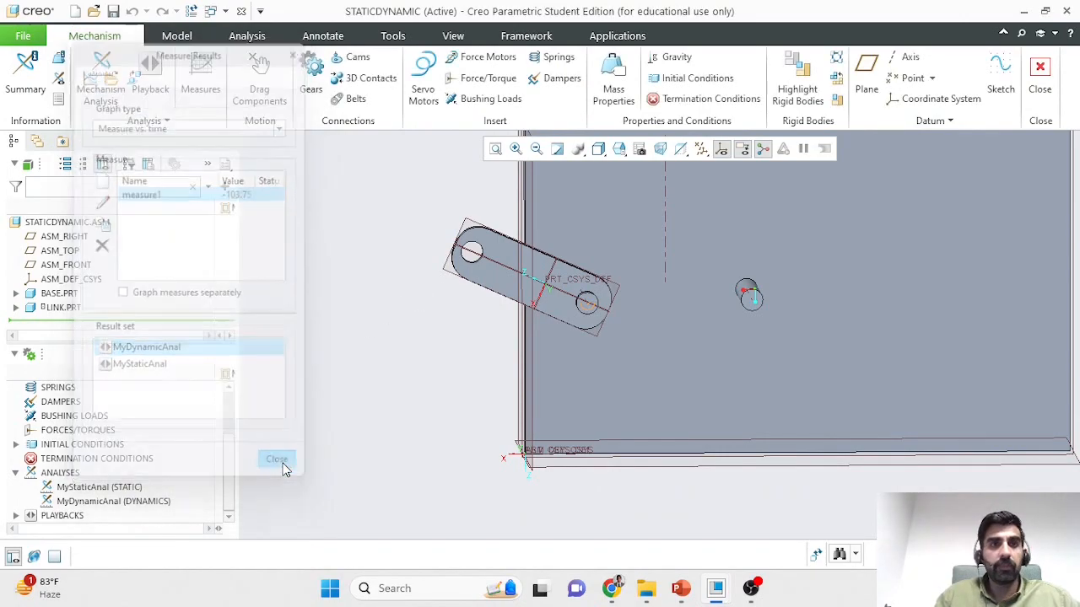
{"action": "left_click", "coordinate": [1040, 84]}
{"action": "left_click", "coordinate": [1042, 91]}
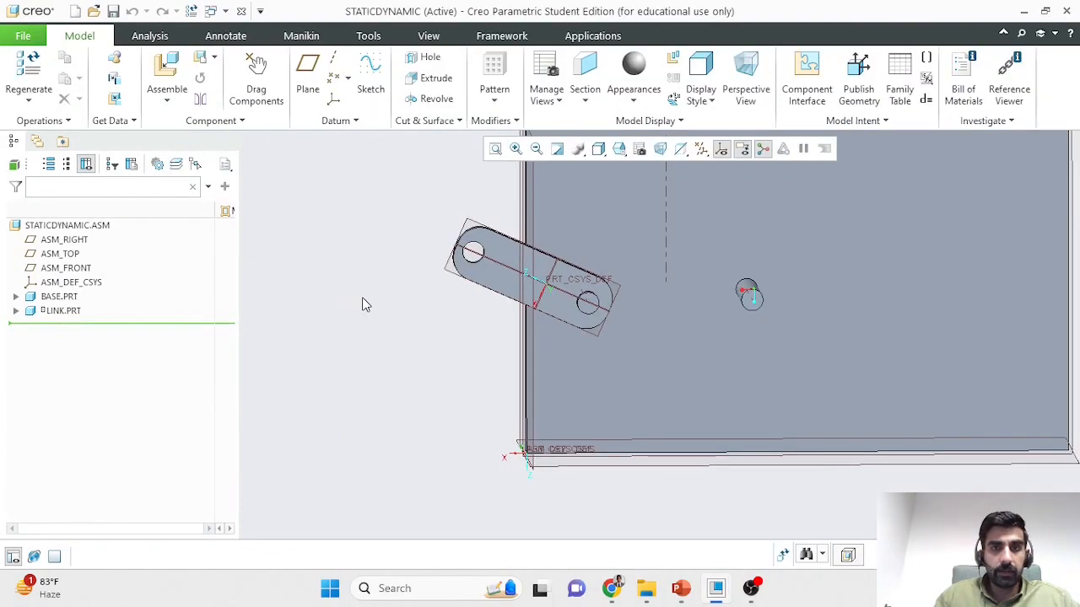
Edit the definition of LINK.PRT and open the dynamic properties of its pin connection's rotation axis.
{"action": "scroll", "coordinate": [608, 253], "scroll_direction": "down", "scroll_amount": 3}
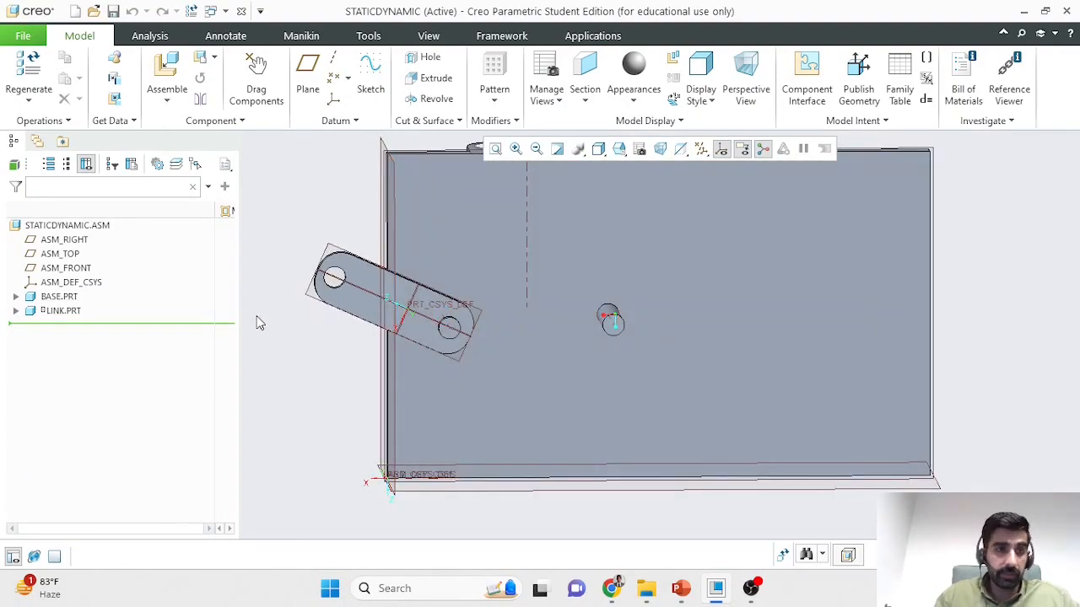
{"action": "left_click", "coordinate": [61, 311]}
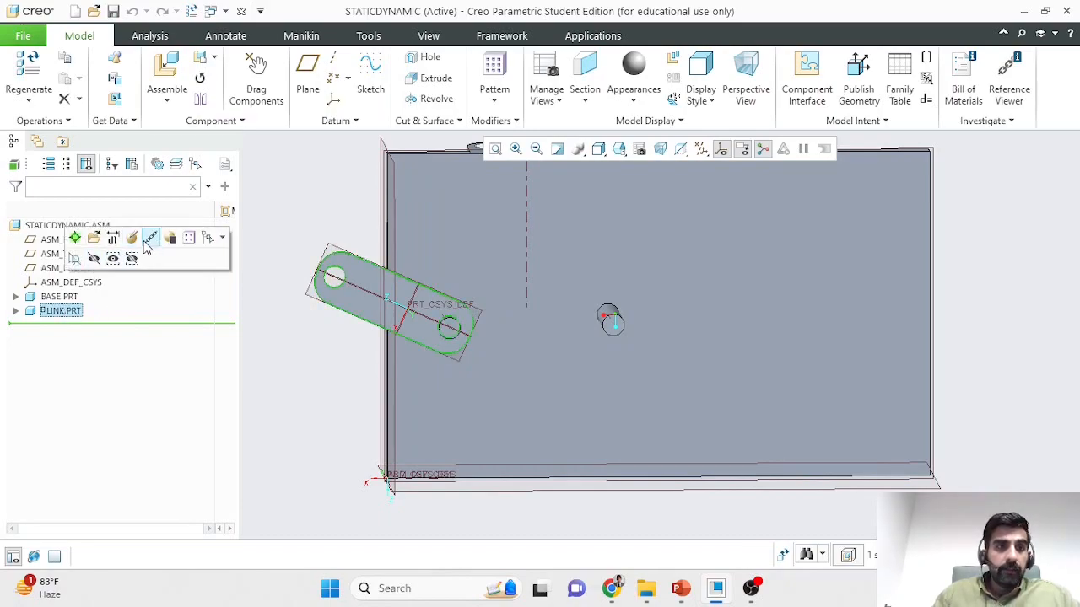
{"action": "left_click", "coordinate": [140, 241]}
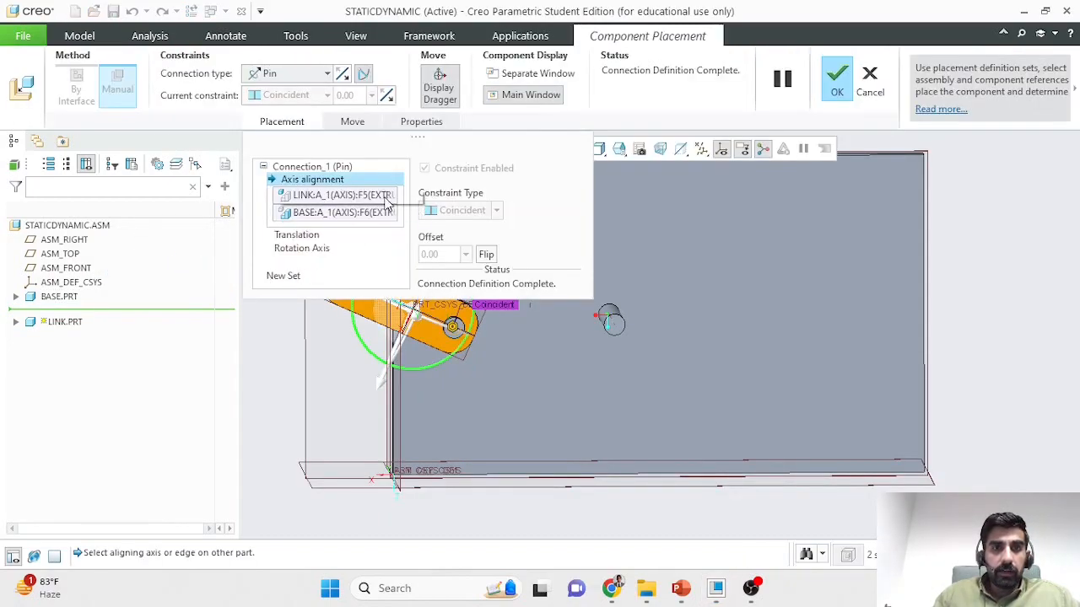
{"action": "left_click", "coordinate": [297, 249]}
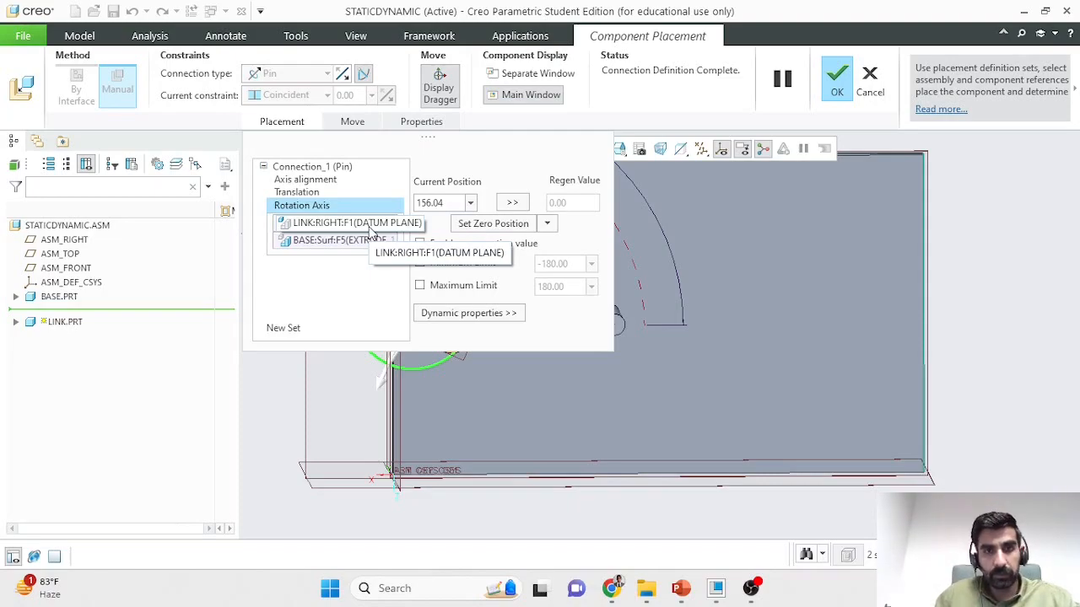
{"action": "left_click", "coordinate": [475, 314]}
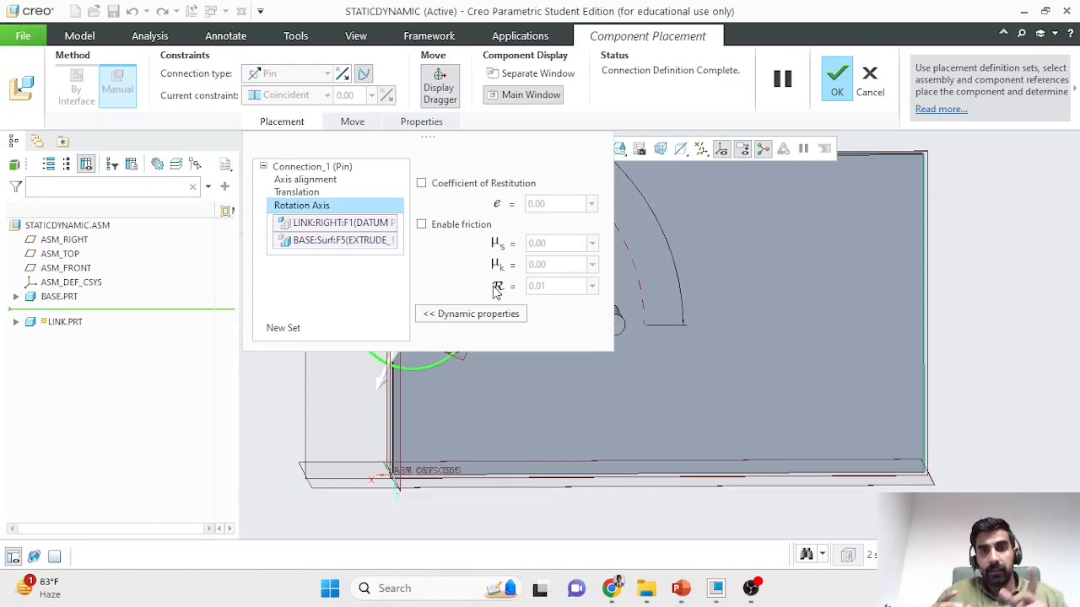
Enable friction on the pin's rotation axis with a static coefficient of 0.4 and a kinetic coefficient of 0.2.
{"action": "left_click", "coordinate": [421, 224]}
{"action": "double_click", "coordinate": [563, 242]}
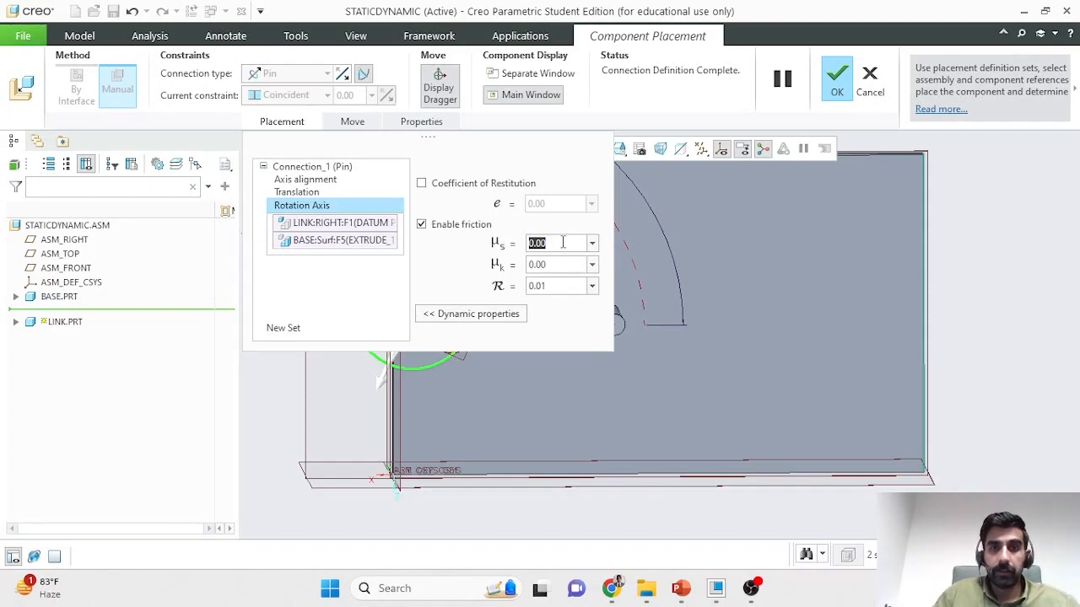
{"action": "type", "text": "0."}
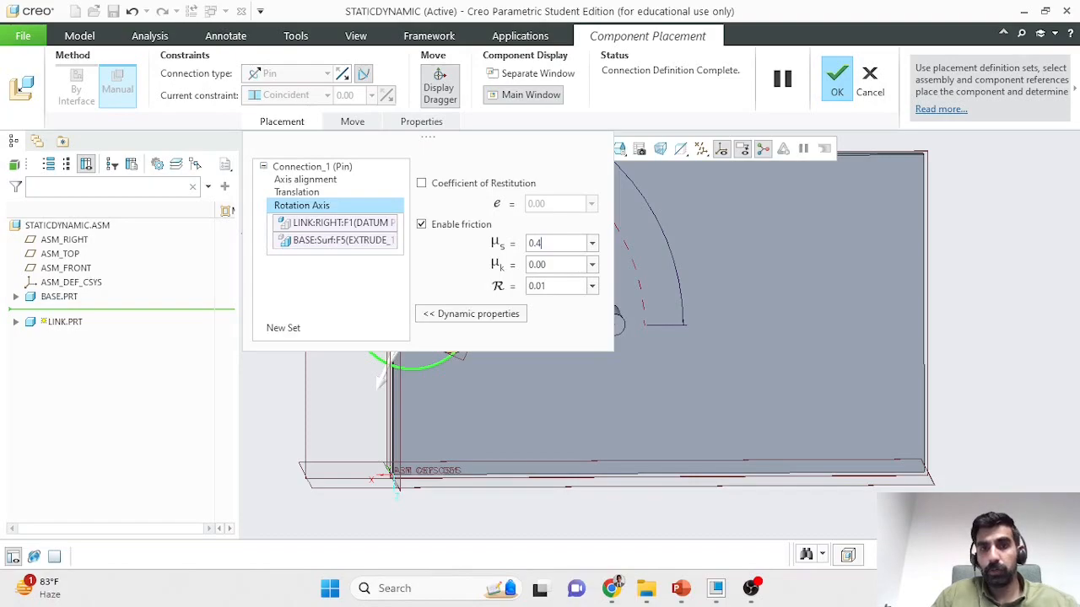
{"action": "double_click", "coordinate": [573, 264]}
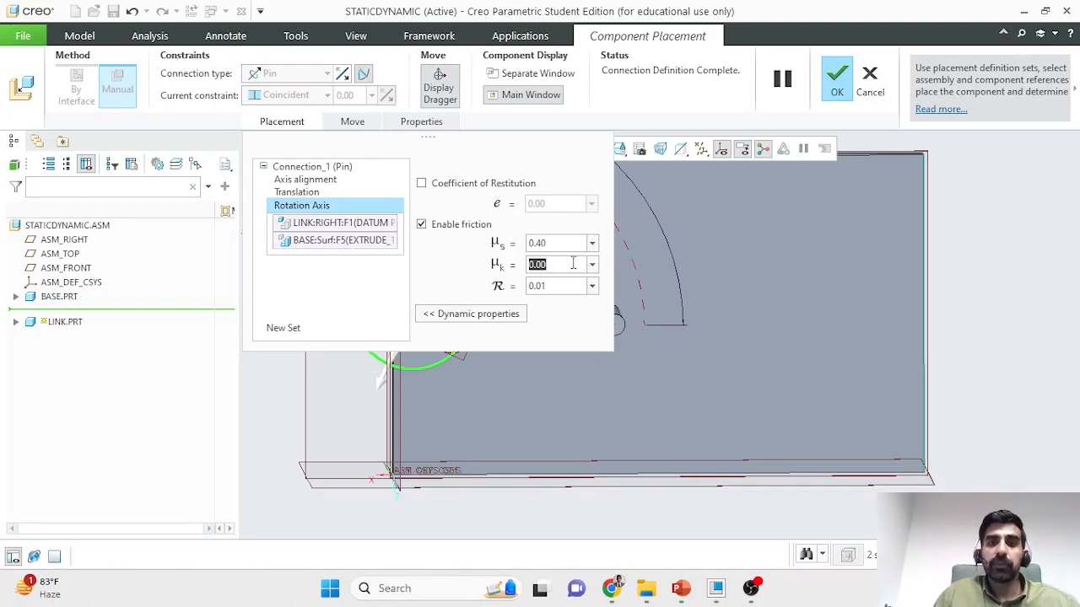
{"action": "type", "text": "0."}
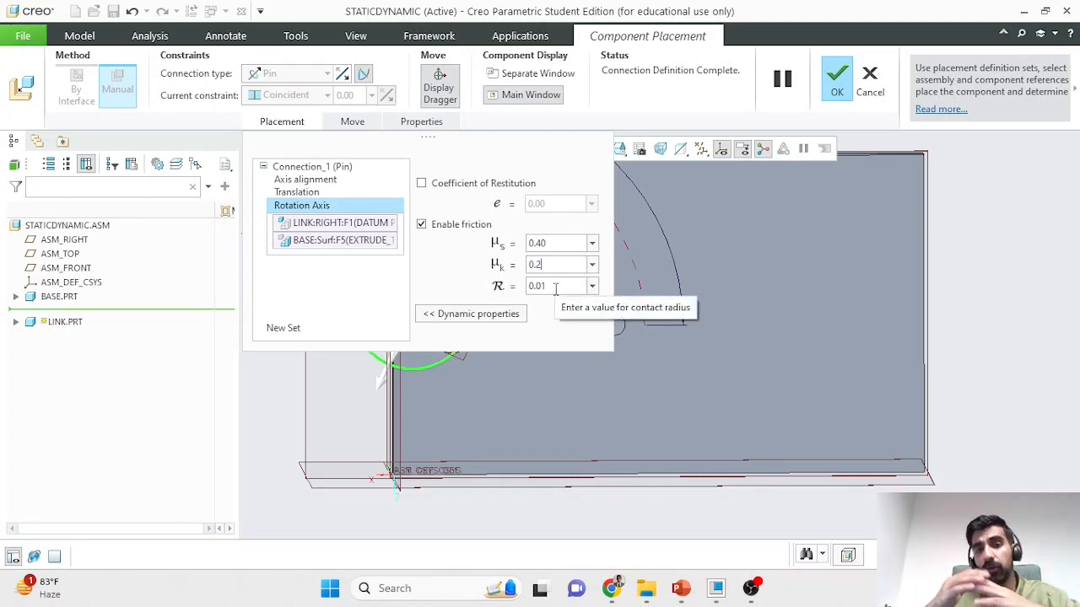
Set the friction contact radius R to 5 on the pin's rotation axis and accept the redefined link placement.
{"action": "scroll", "coordinate": [617, 314], "scroll_direction": "up", "scroll_amount": 4}
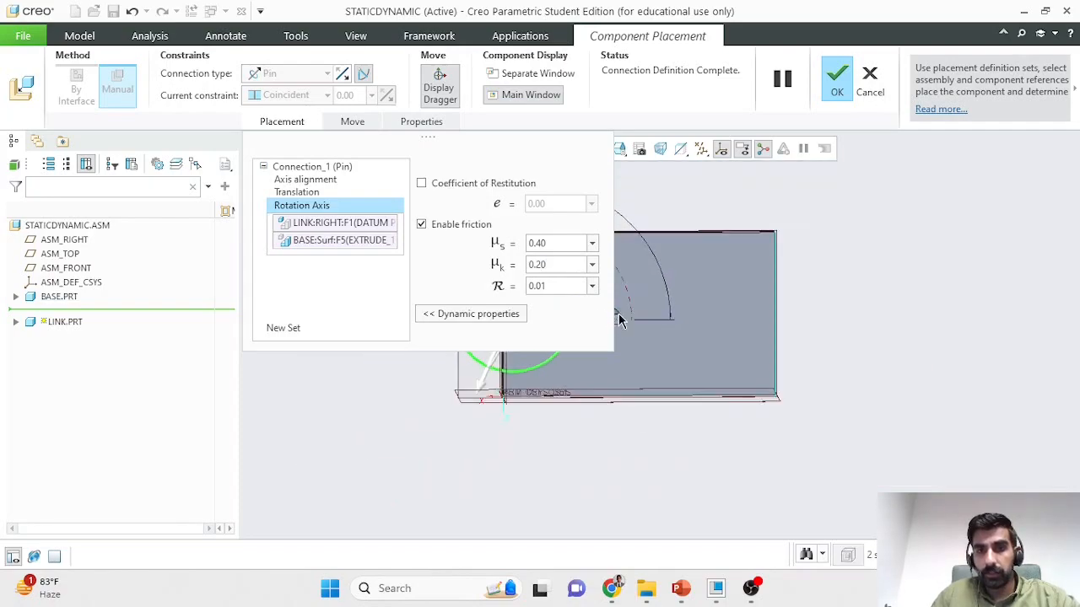
{"action": "scroll", "coordinate": [634, 311], "scroll_direction": "up", "scroll_amount": 3}
{"action": "key", "text": "Return"}
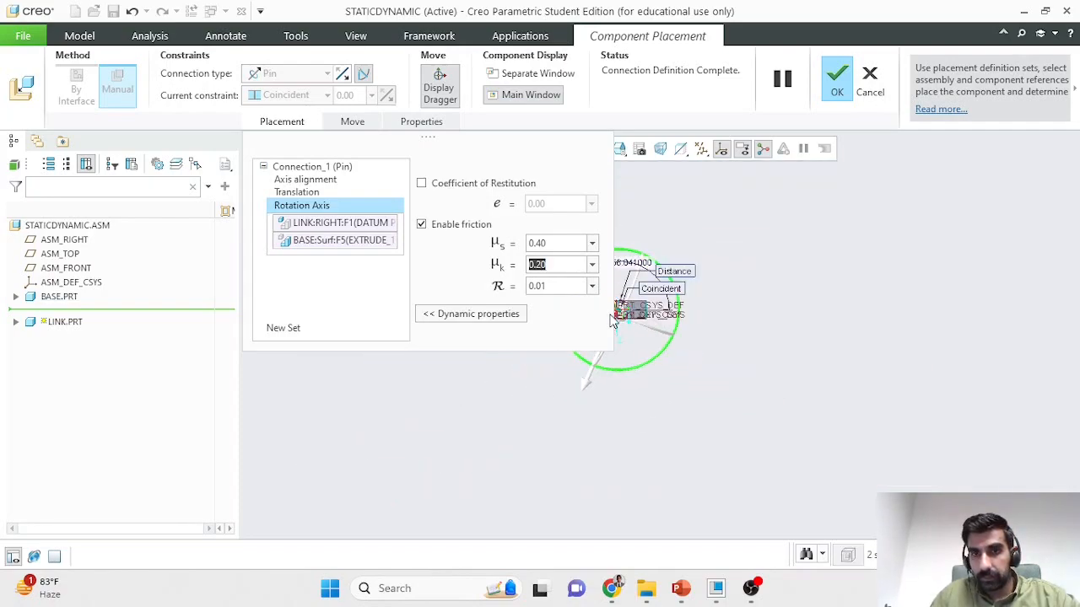
{"action": "scroll", "coordinate": [618, 324], "scroll_direction": "down", "scroll_amount": 4}
{"action": "middle_click_drag", "start_coordinate": [711, 285], "coordinate": [664, 300]}
{"action": "scroll", "coordinate": [664, 300], "scroll_direction": "down", "scroll_amount": 5}
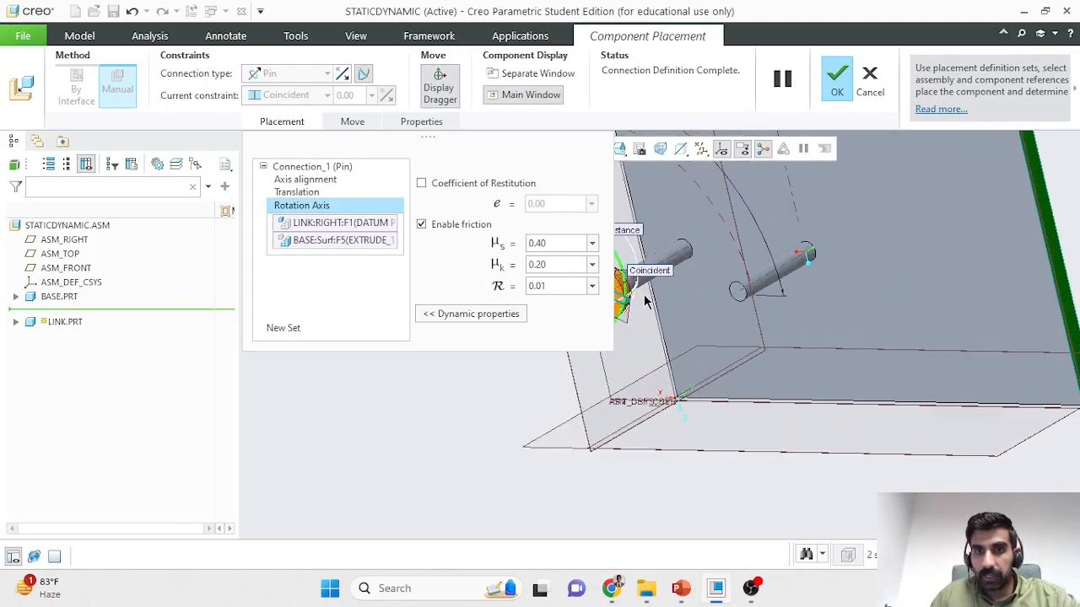
{"action": "left_click", "coordinate": [567, 288]}
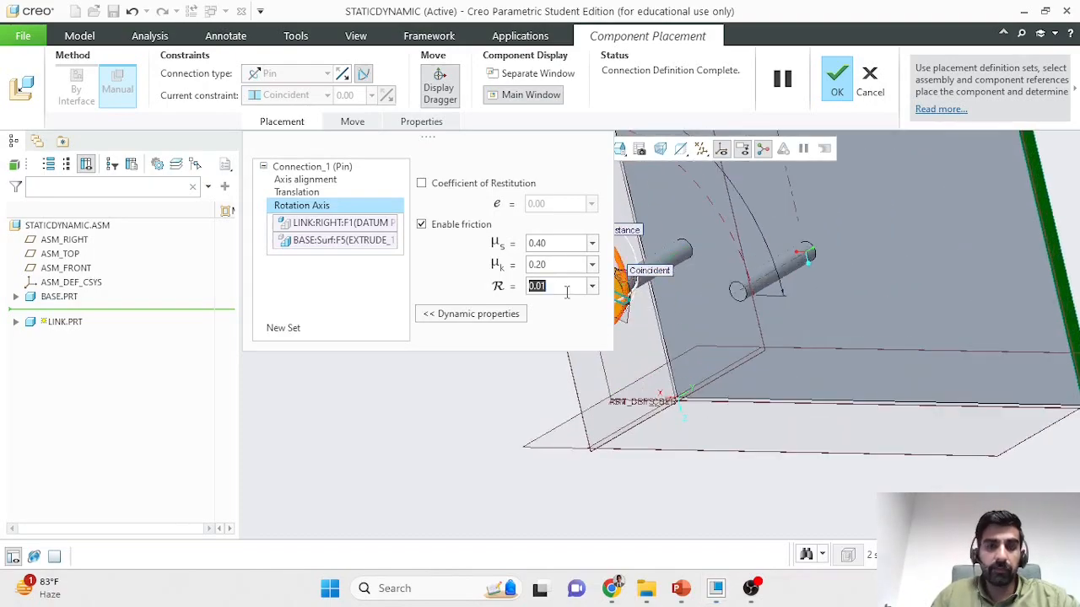
{"action": "type", "text": "5"}
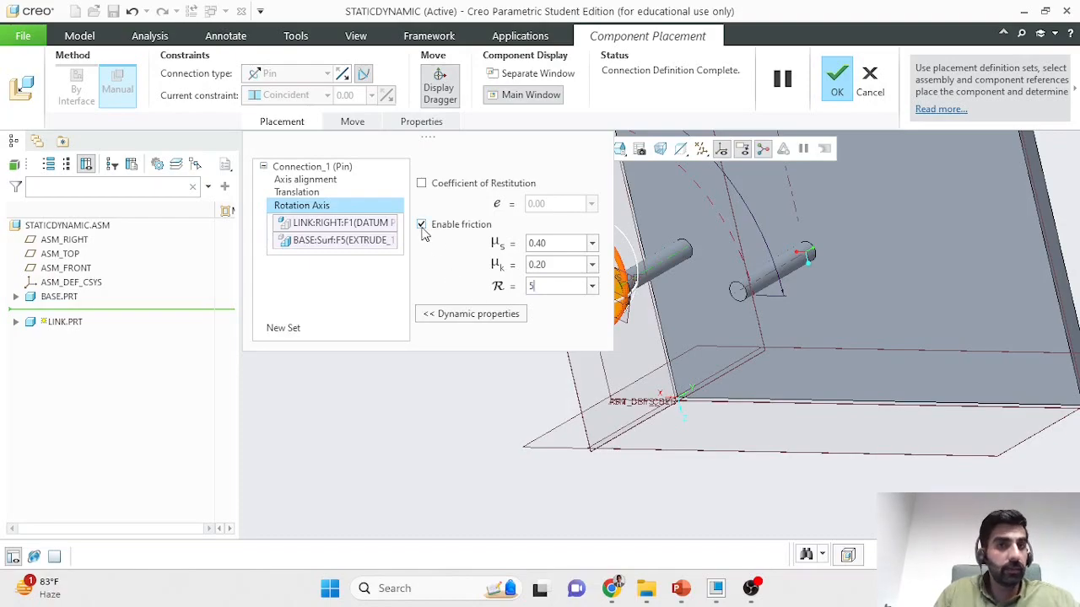
{"action": "left_click", "coordinate": [836, 83]}
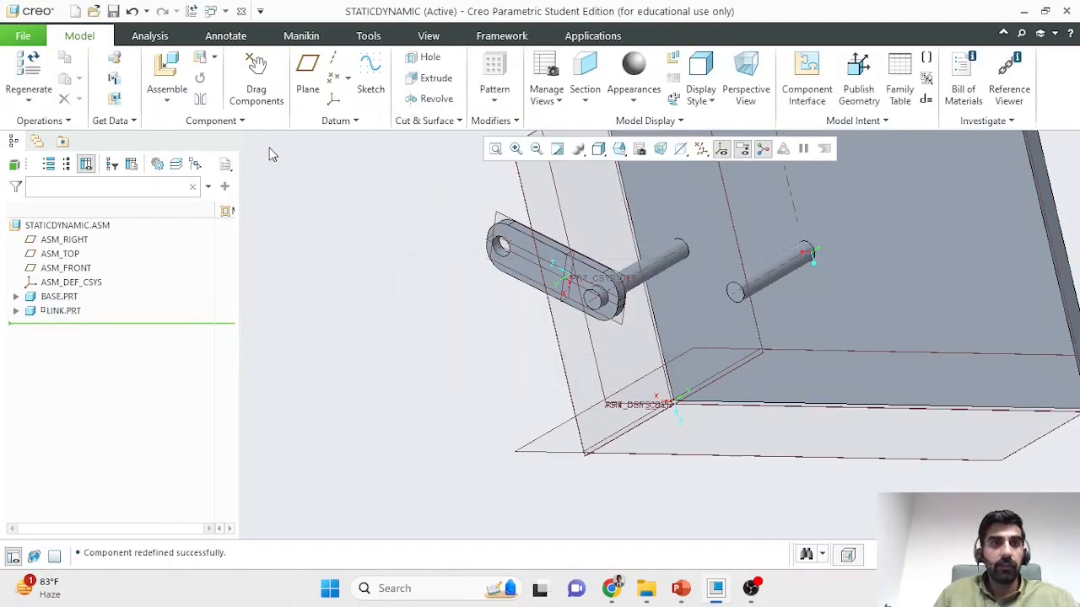
Open the assembly in the Mechanism environment.
{"action": "left_click", "coordinate": [590, 36]}
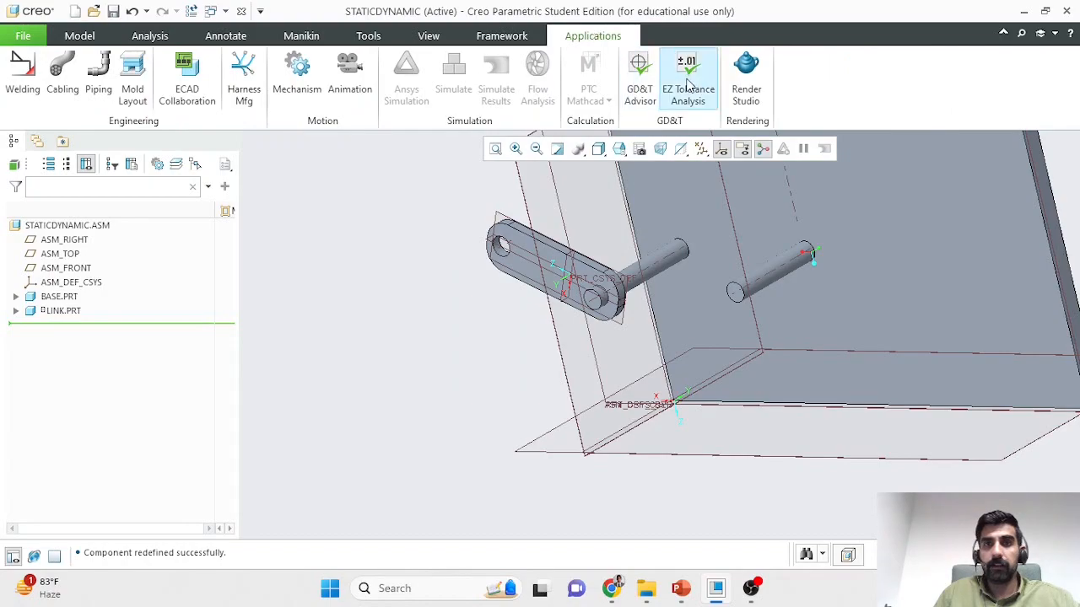
{"action": "left_click", "coordinate": [285, 77]}
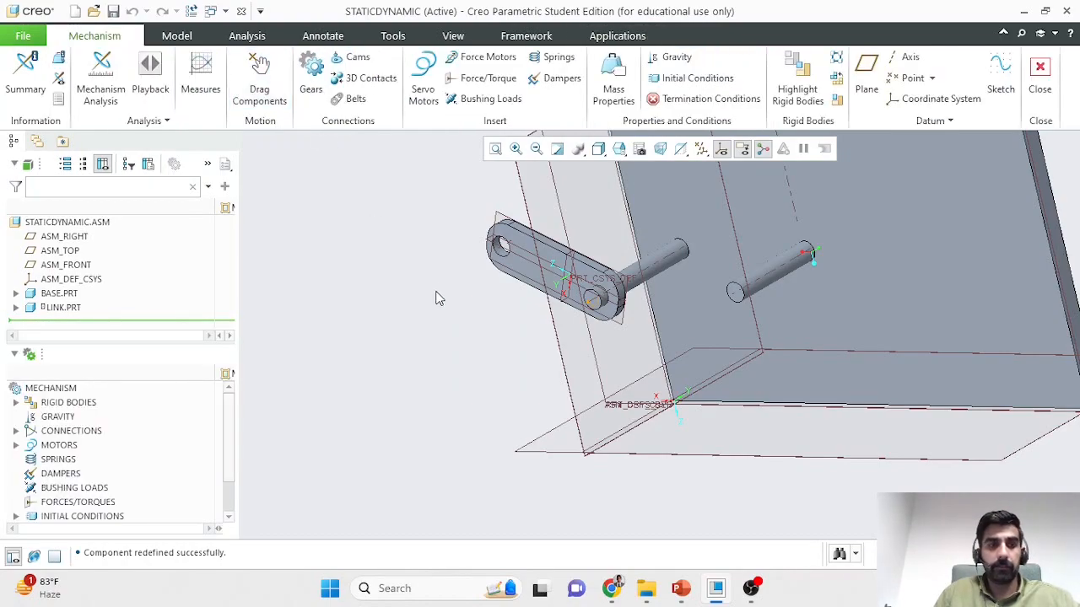
{"action": "scroll", "coordinate": [437, 301], "scroll_direction": "down", "scroll_amount": 3}
{"action": "middle_click_drag", "start_coordinate": [424, 315], "coordinate": [456, 302]}
{"action": "scroll", "coordinate": [140, 478], "scroll_direction": "down", "scroll_amount": 3}
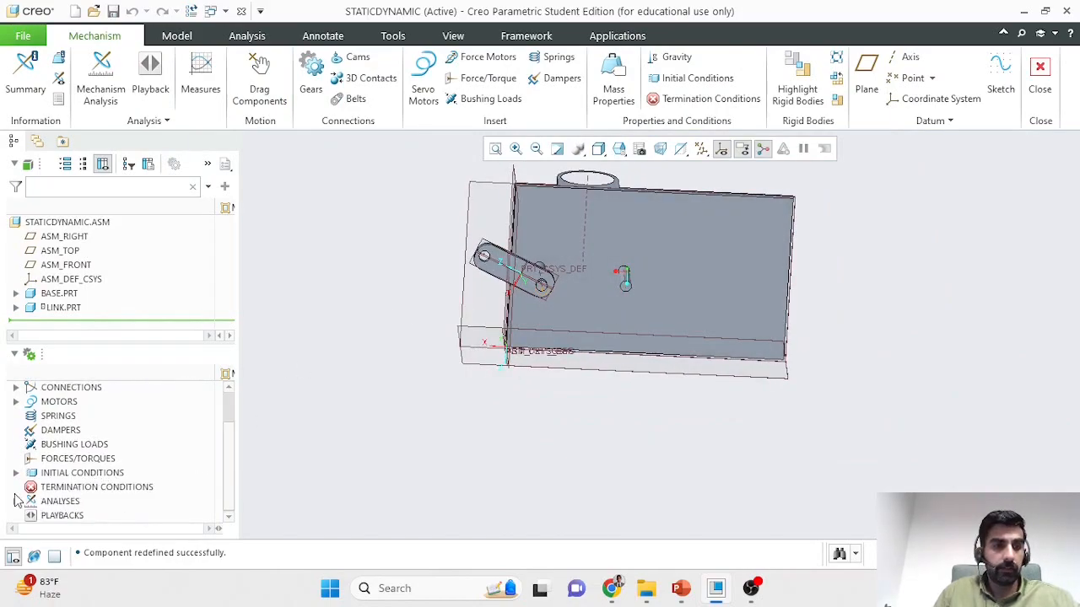
Edit the MyDynamicAnal definition, setting its type to Dynamic and its initial configuration to the InitCond1 state.
{"action": "left_click", "coordinate": [15, 501]}
{"action": "left_click", "coordinate": [82, 517]}
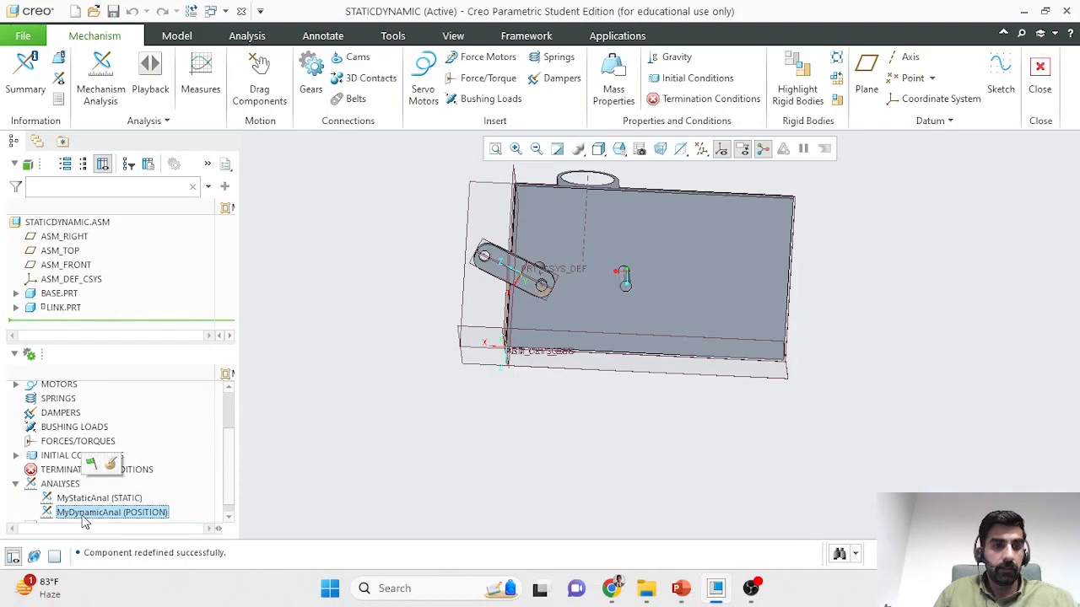
{"action": "left_click", "coordinate": [95, 467]}
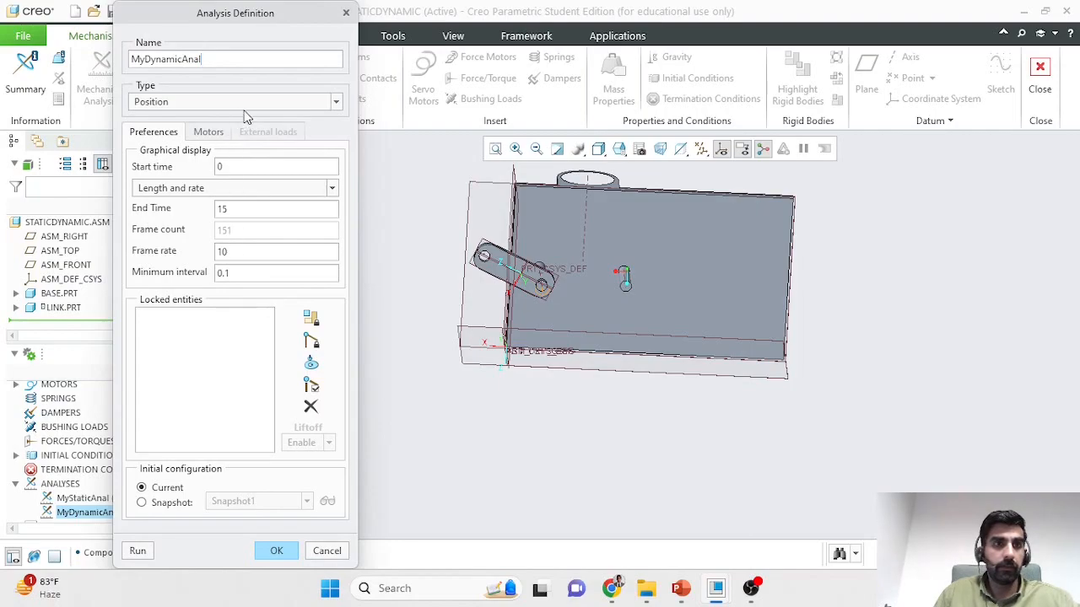
{"action": "left_click", "coordinate": [279, 101]}
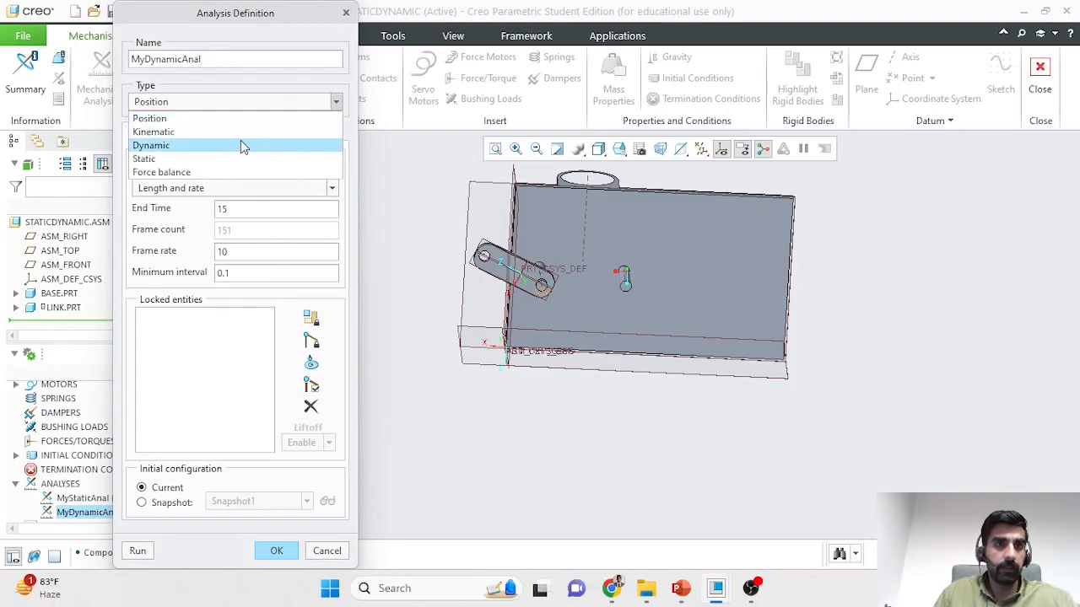
{"action": "left_click", "coordinate": [241, 144]}
{"action": "left_click", "coordinate": [170, 503]}
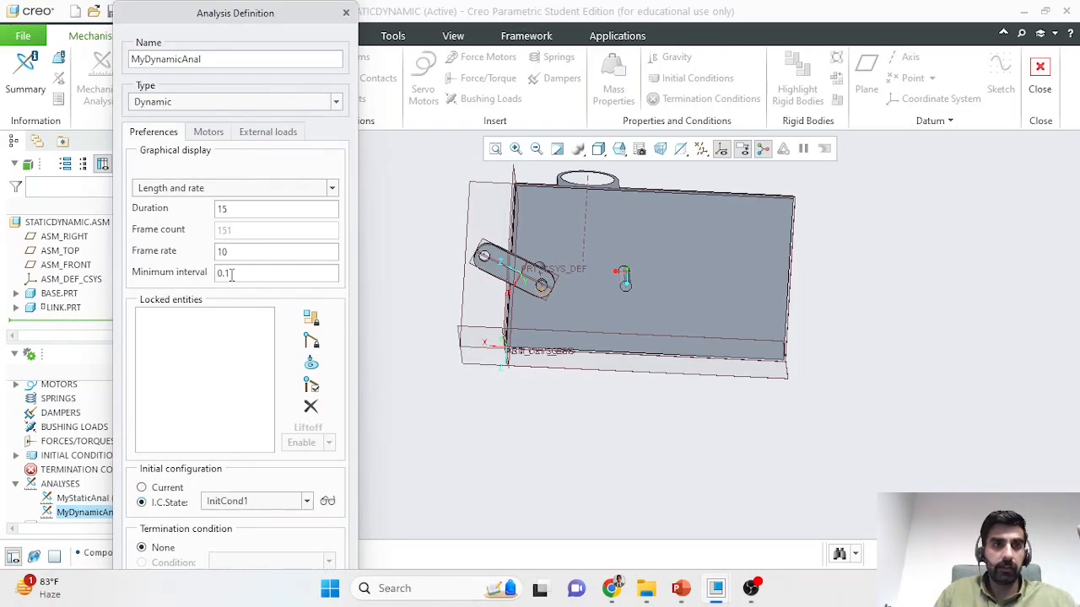
Enable gravity and all friction in MyDynamicAnal's external loads, run the analysis and accept its definition.
{"action": "left_click", "coordinate": [265, 135]}
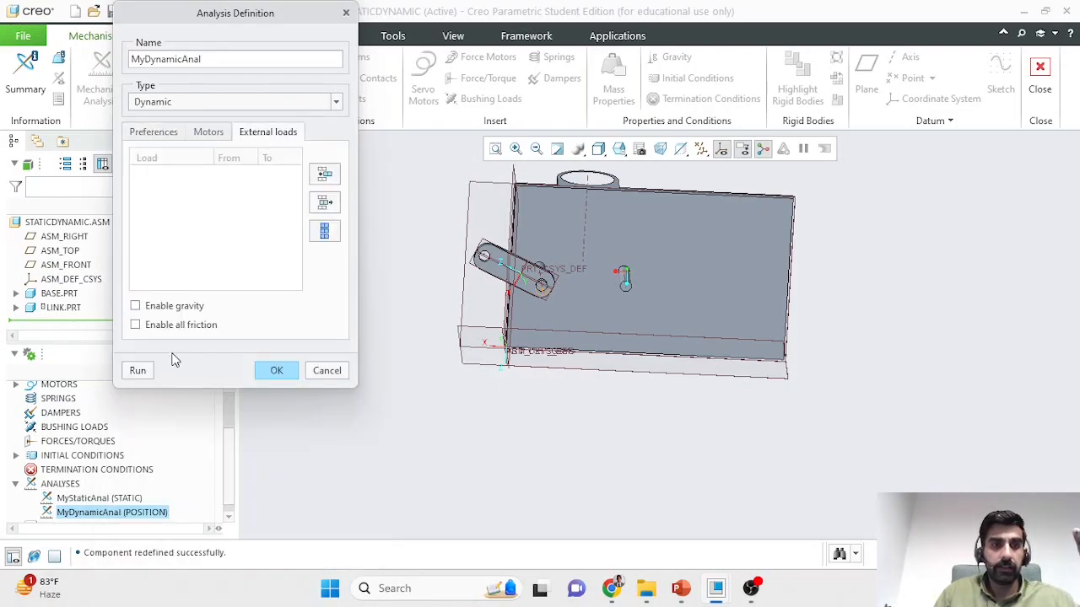
{"action": "left_click", "coordinate": [173, 309]}
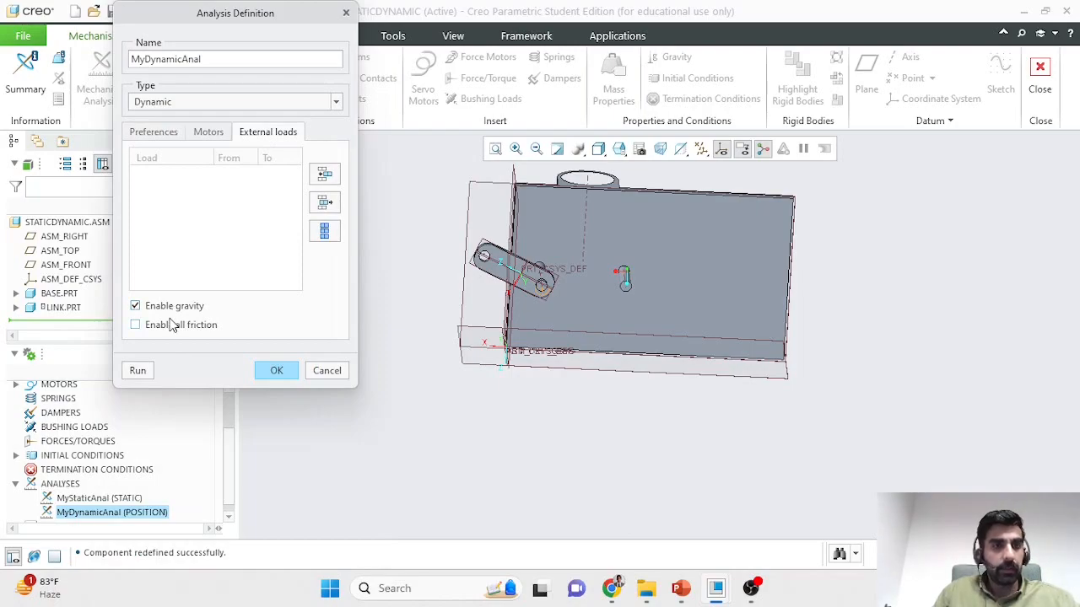
{"action": "left_click", "coordinate": [140, 373]}
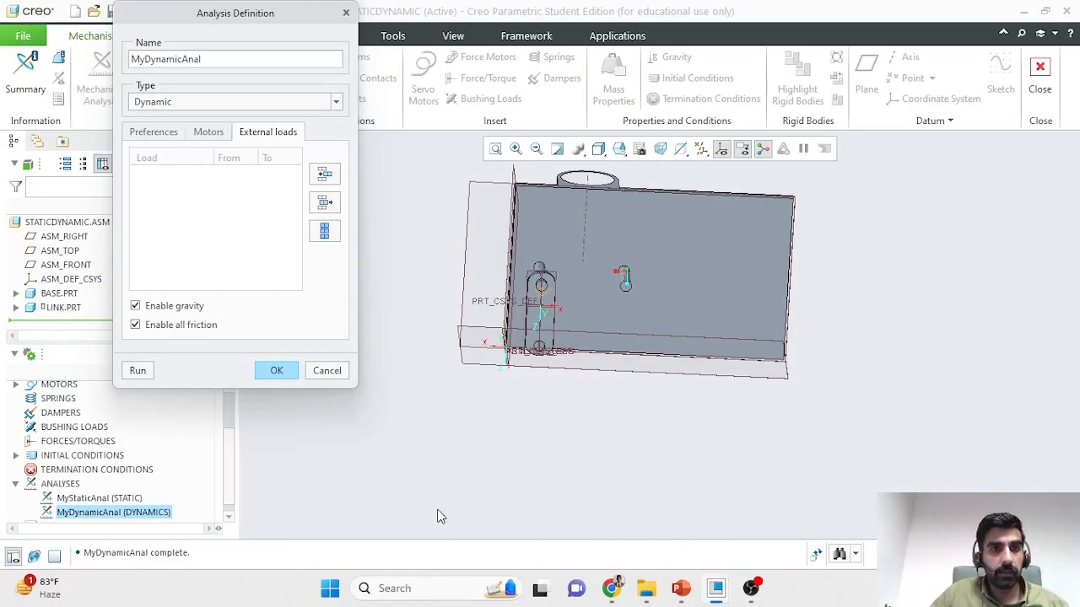
{"action": "left_click", "coordinate": [278, 372]}
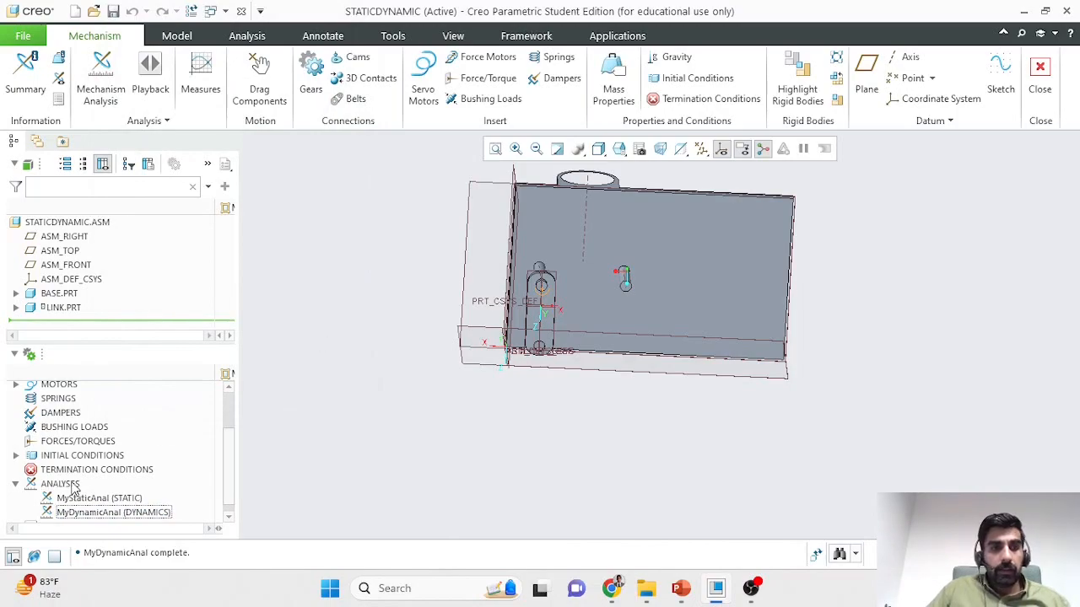
Graph measure1 against time for the MyDynamicAnal results and examine how the link end's Z position develops.
{"action": "left_click", "coordinate": [199, 70]}
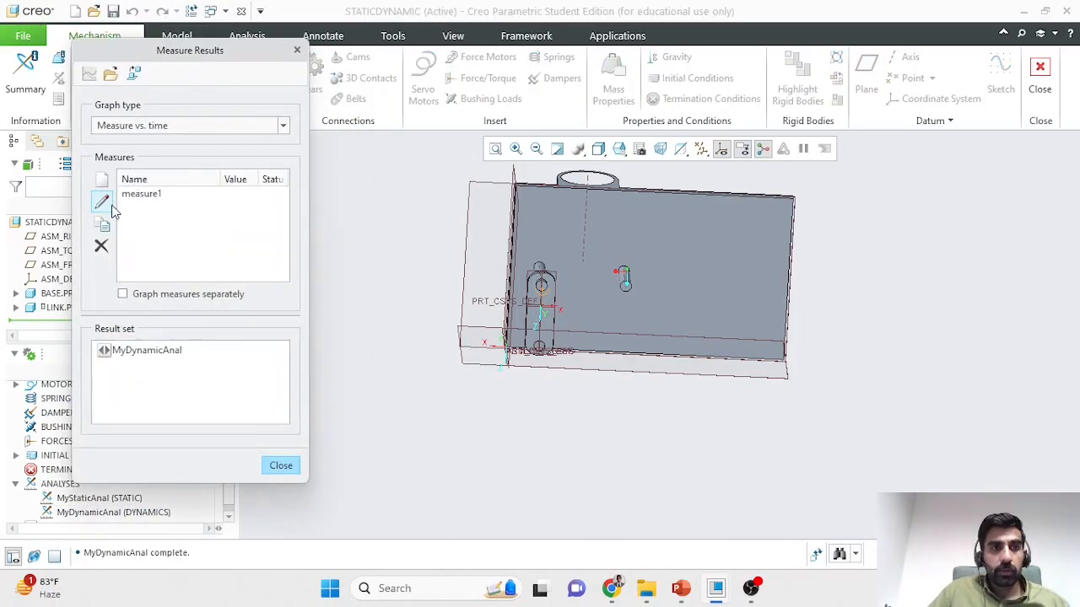
{"action": "left_click", "coordinate": [126, 350]}
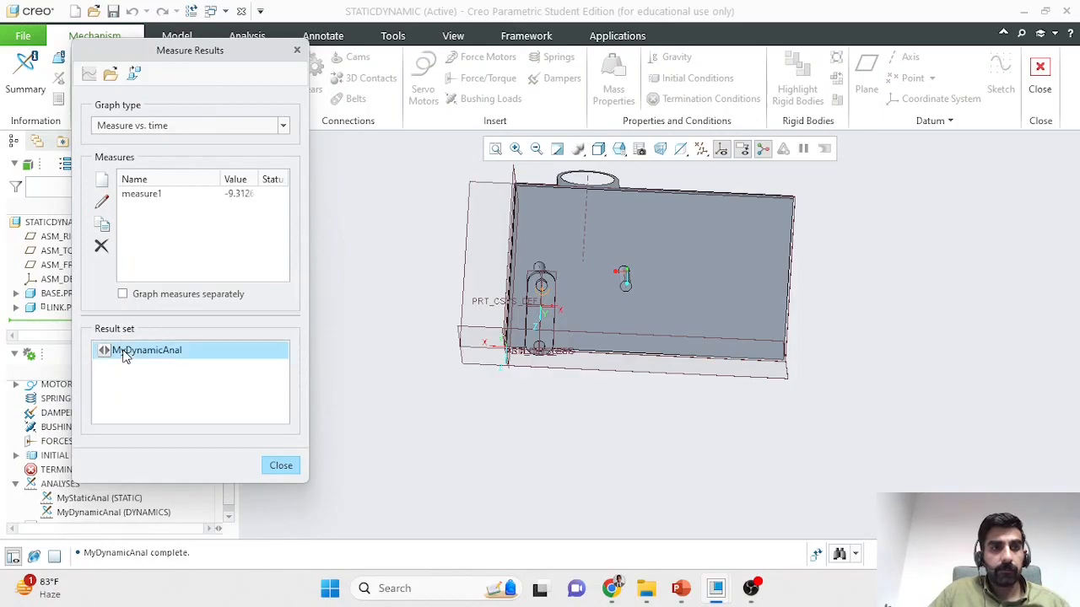
{"action": "left_click", "coordinate": [141, 195]}
{"action": "left_click", "coordinate": [89, 73]}
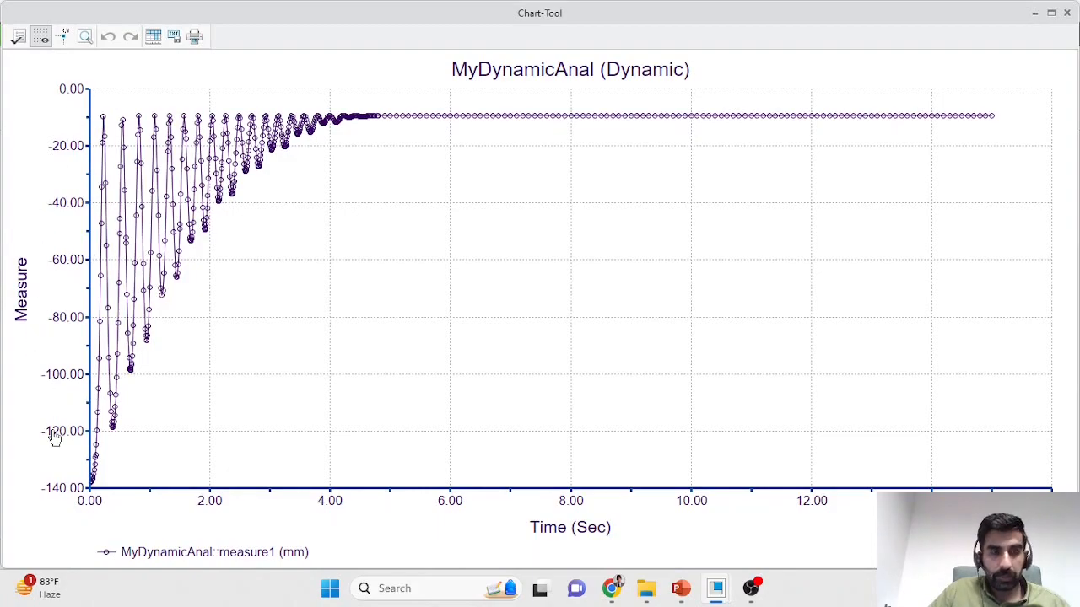
{"action": "mouse_move", "coordinate": [122, 192]}
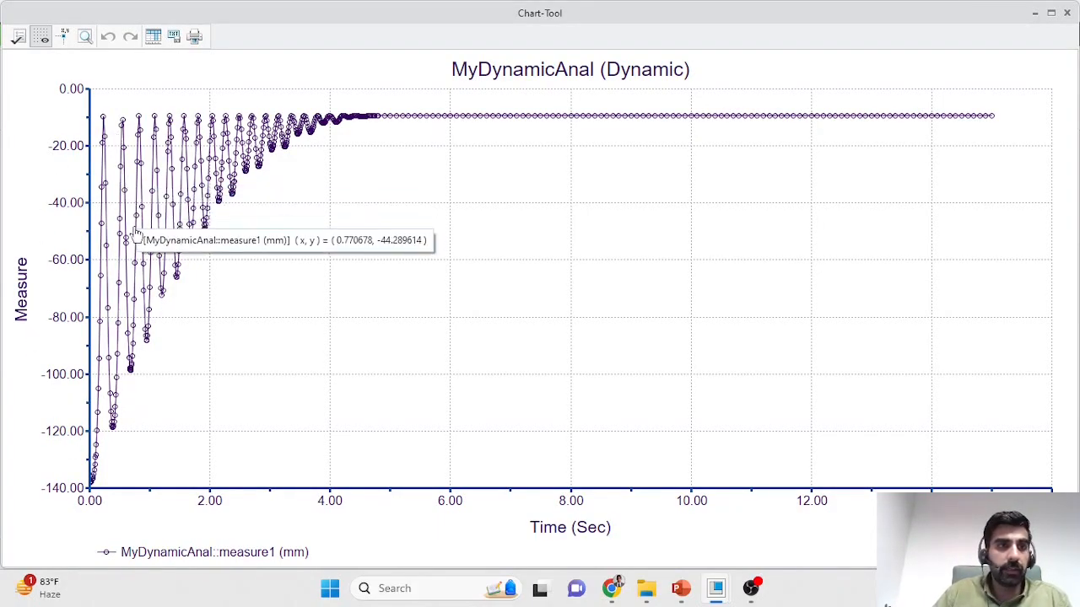
{"action": "mouse_move", "coordinate": [156, 262]}
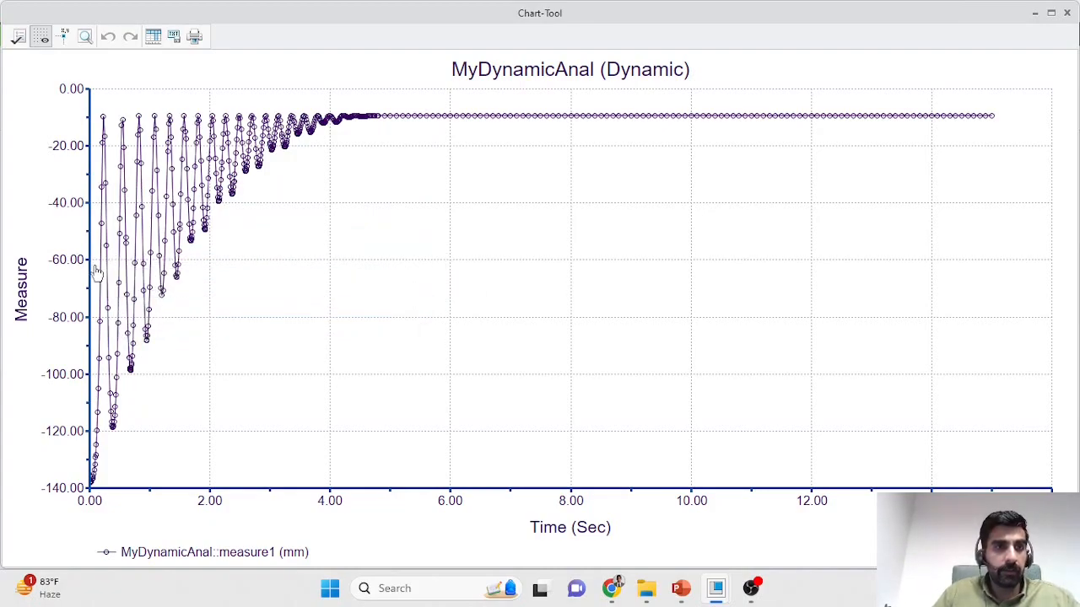
{"action": "mouse_move", "coordinate": [109, 268]}
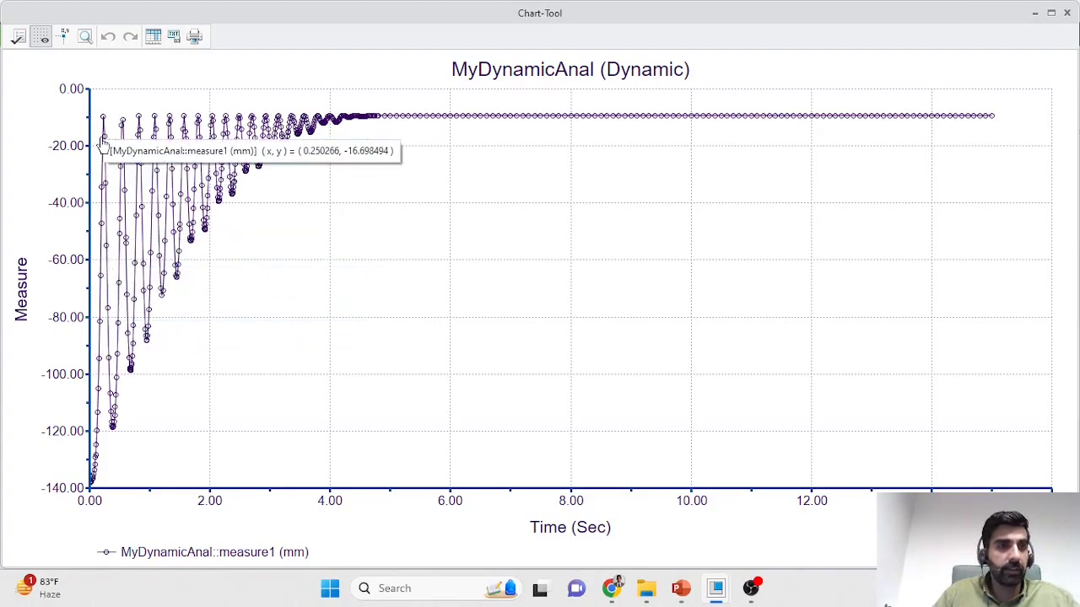
{"action": "mouse_move", "coordinate": [115, 403]}
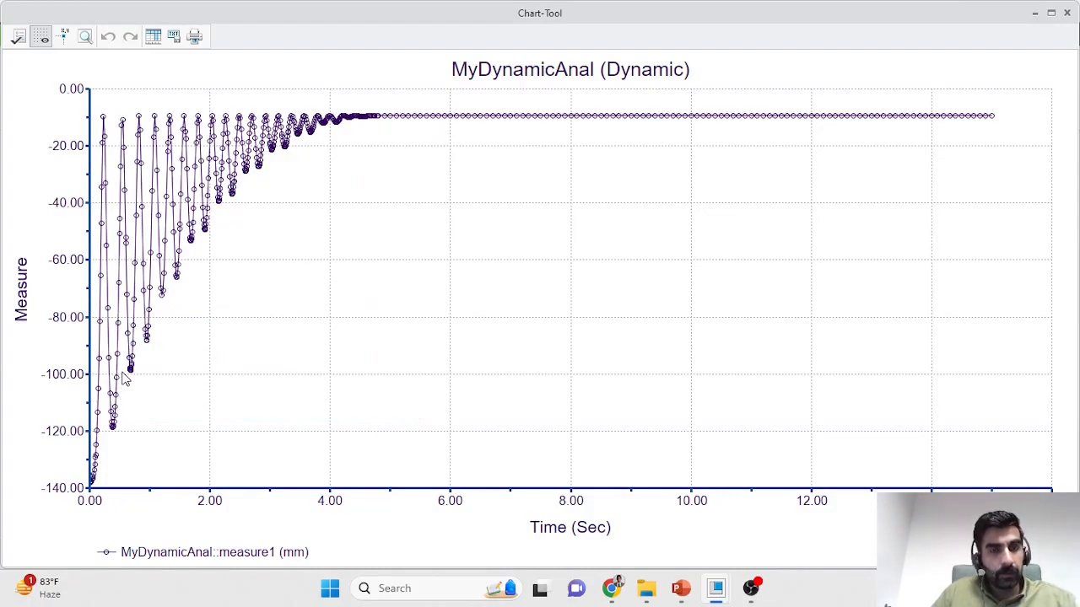
{"action": "mouse_move", "coordinate": [183, 125]}
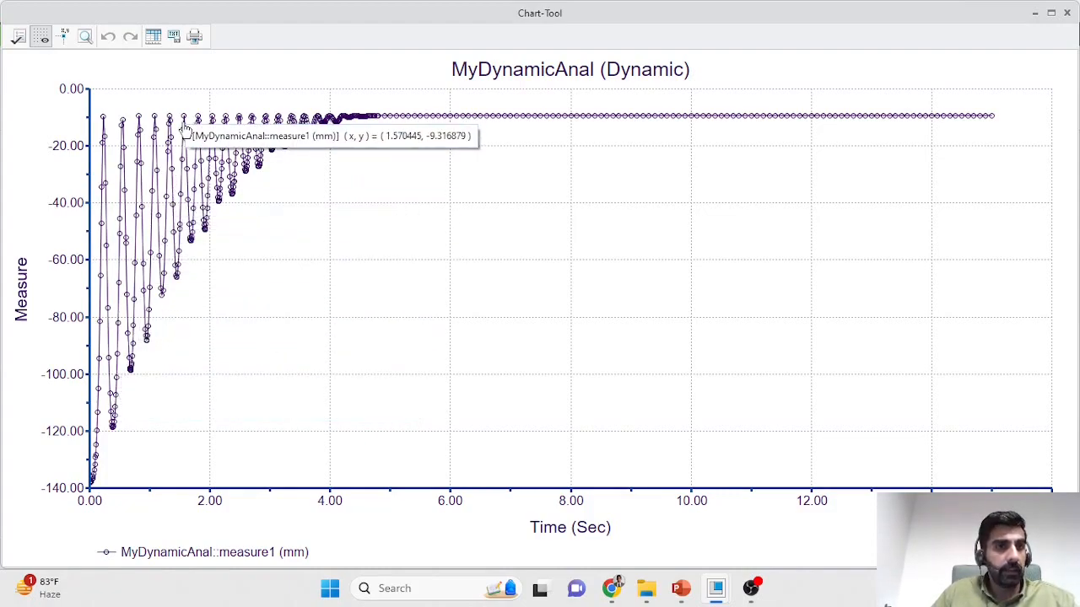
{"action": "mouse_move", "coordinate": [422, 126]}
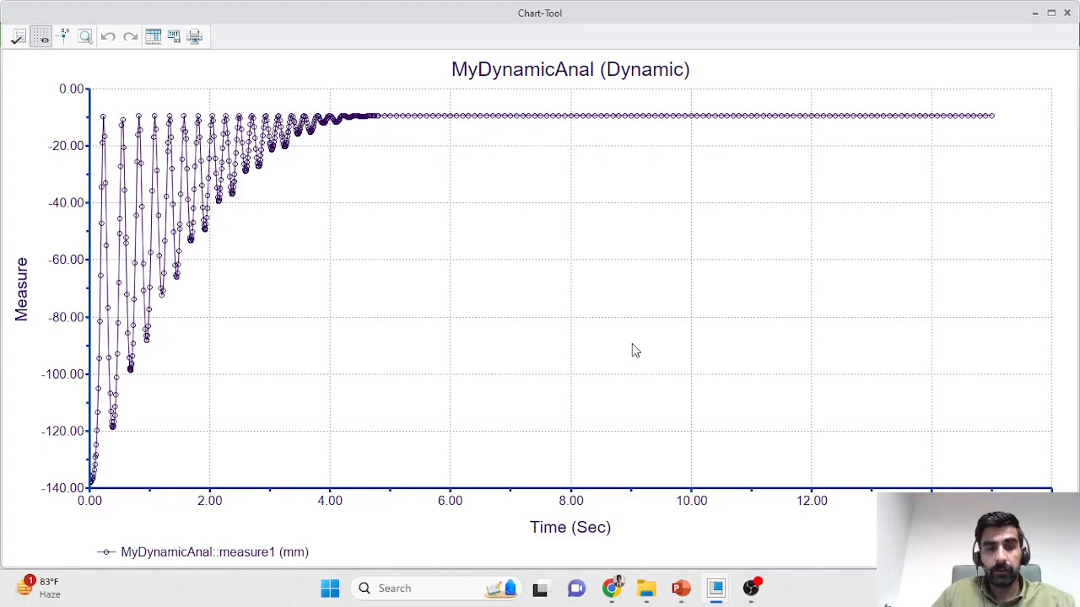
{"action": "left_click", "coordinate": [1067, 14]}
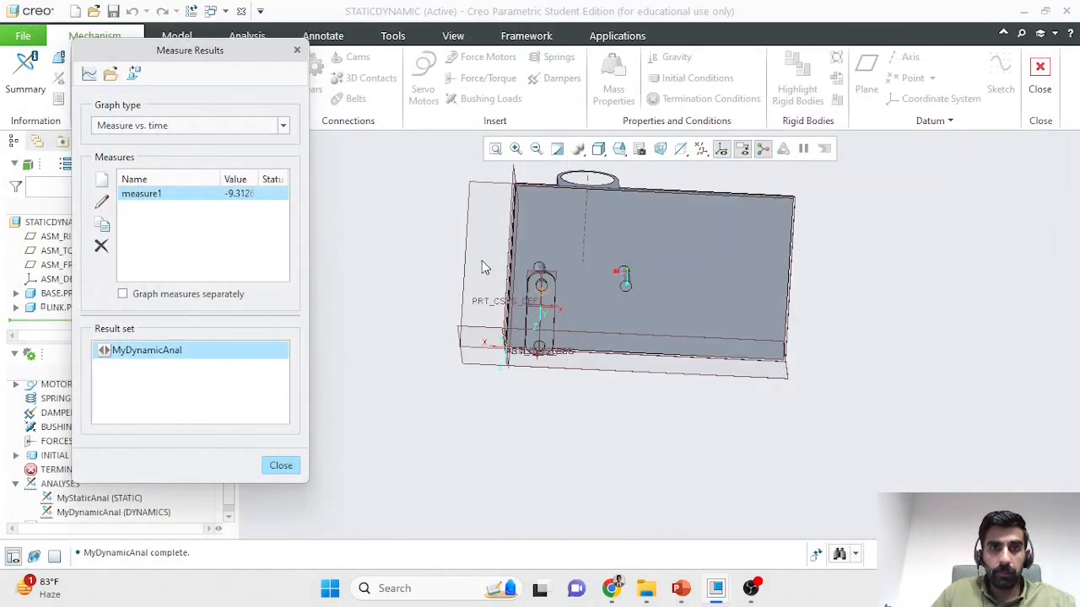
Try measure1 with the Y-component of the link end's position and graph it against time.
{"action": "left_click", "coordinate": [108, 202]}
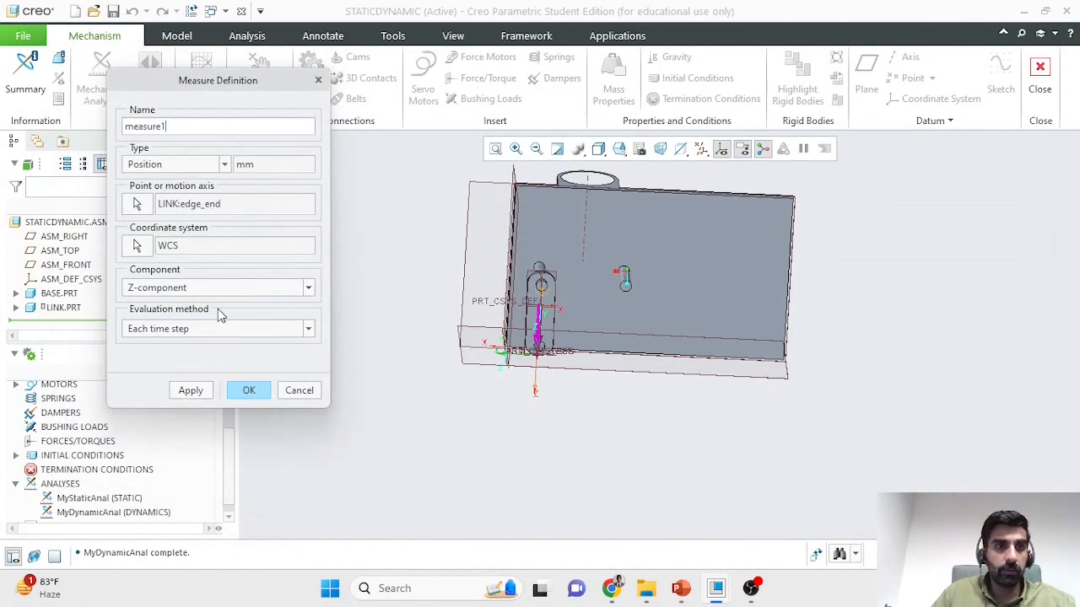
{"action": "left_click", "coordinate": [237, 288]}
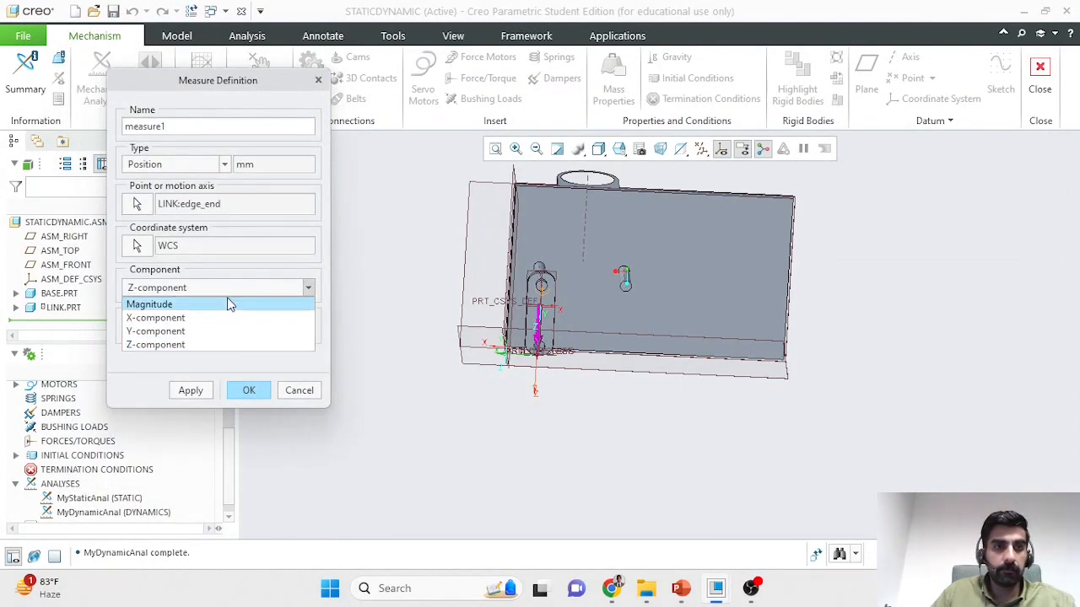
{"action": "left_click", "coordinate": [205, 331]}
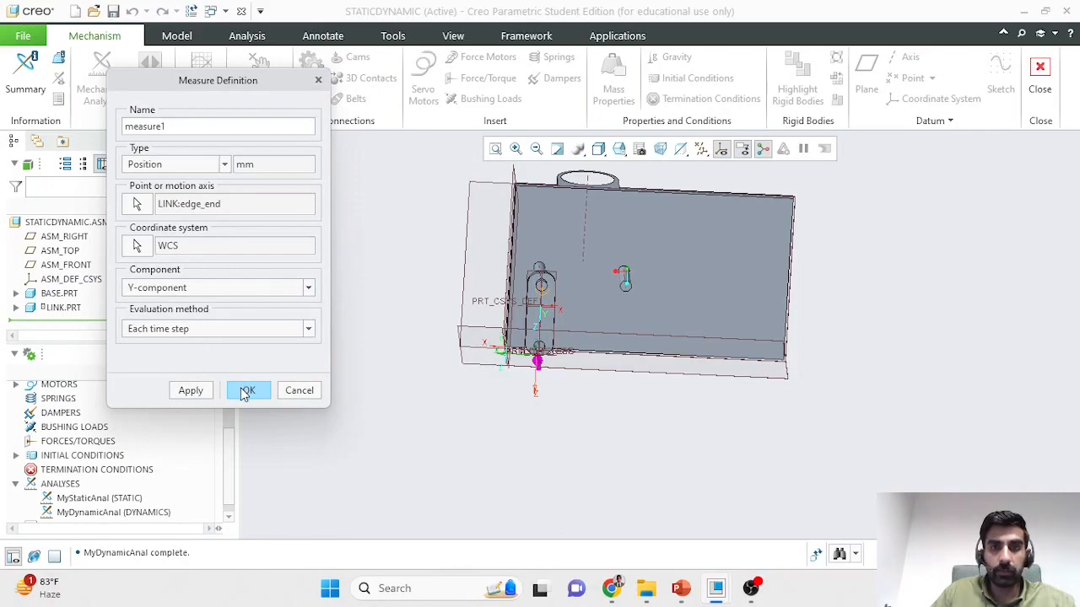
{"action": "middle_click_drag", "start_coordinate": [461, 377], "coordinate": [590, 381]}
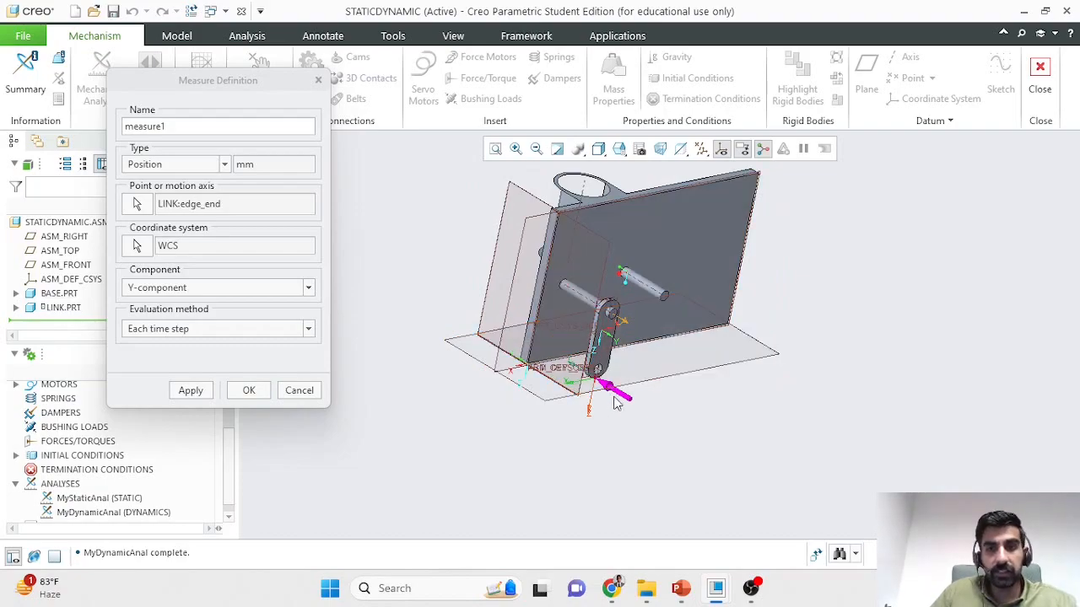
{"action": "left_click", "coordinate": [248, 392]}
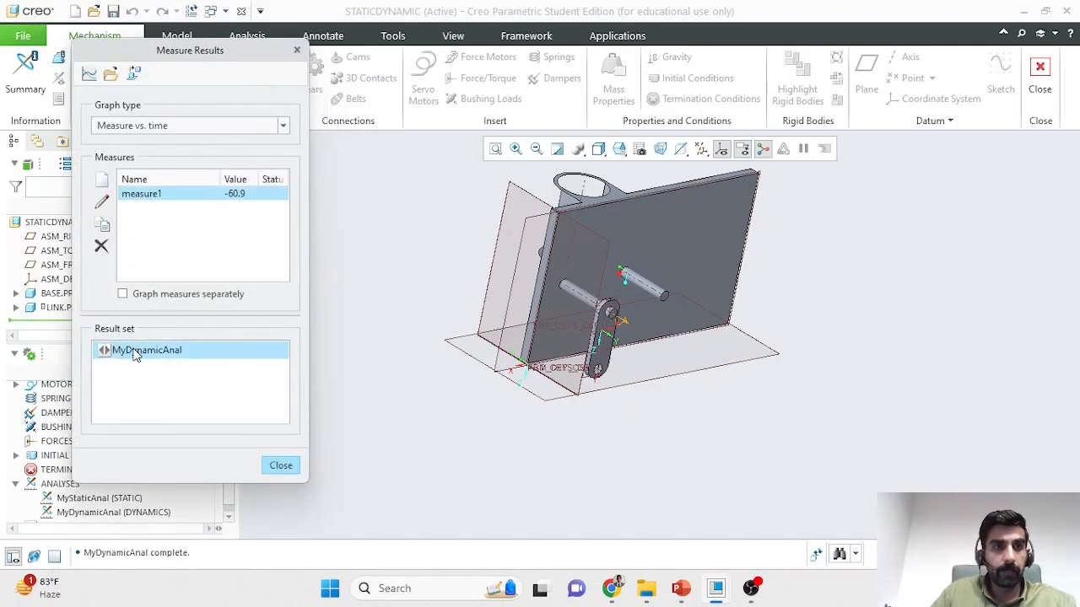
{"action": "left_click", "coordinate": [89, 73]}
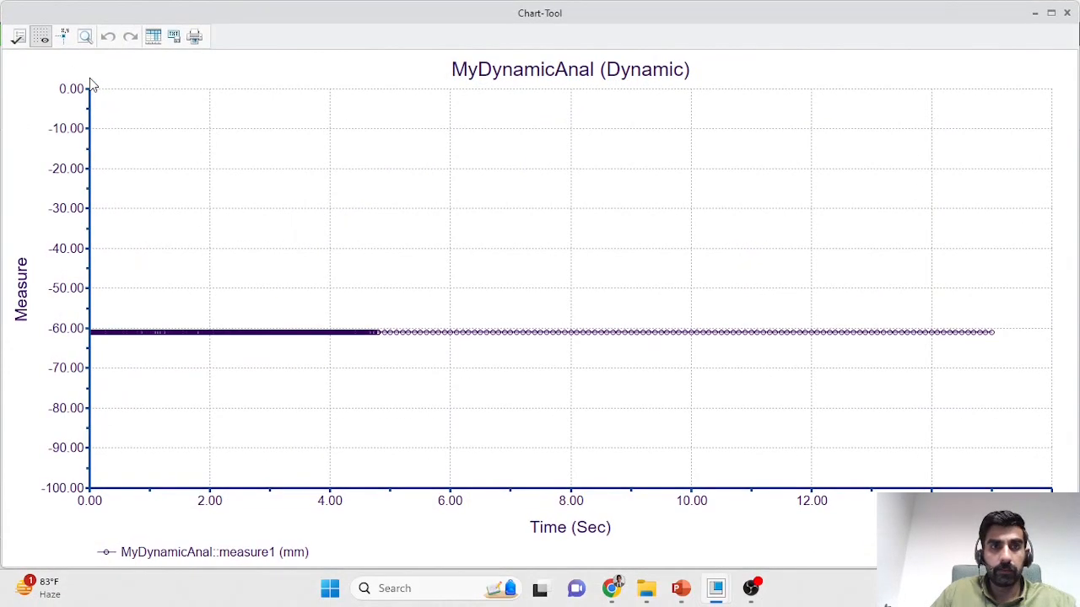
{"action": "left_click", "coordinate": [1066, 12]}
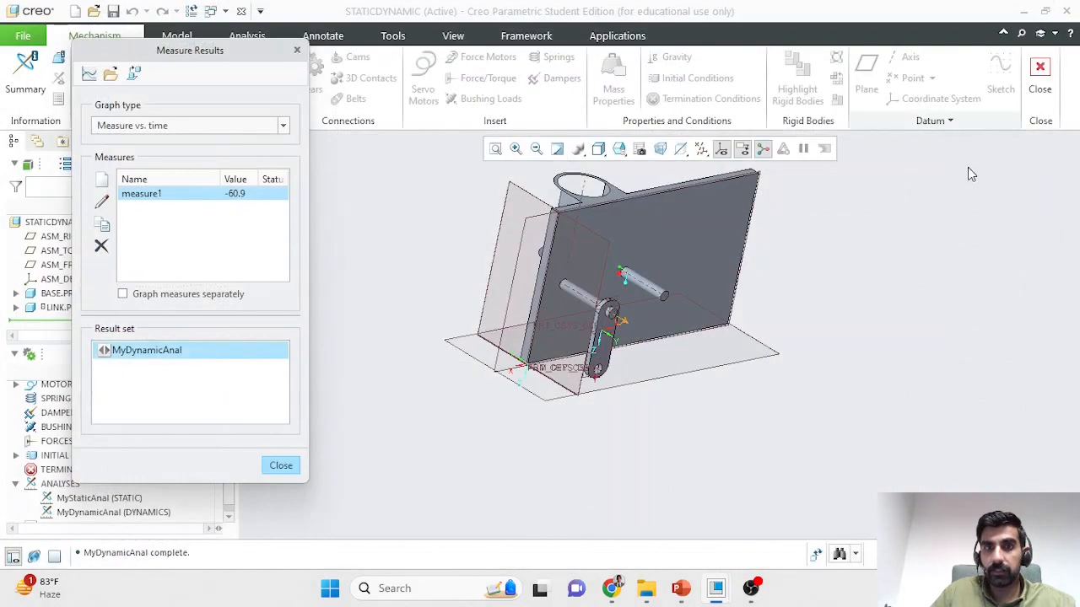
Redefine measure1 to evaluate the X-component of the link end's position.
{"action": "middle_click_drag", "start_coordinate": [708, 458], "coordinate": [663, 437]}
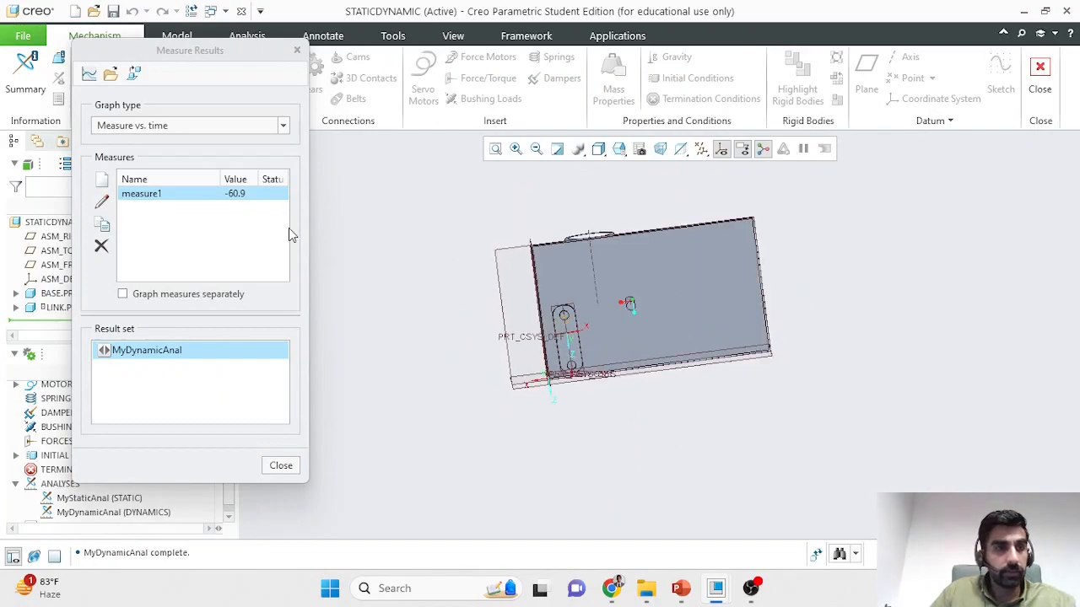
{"action": "left_click", "coordinate": [102, 202]}
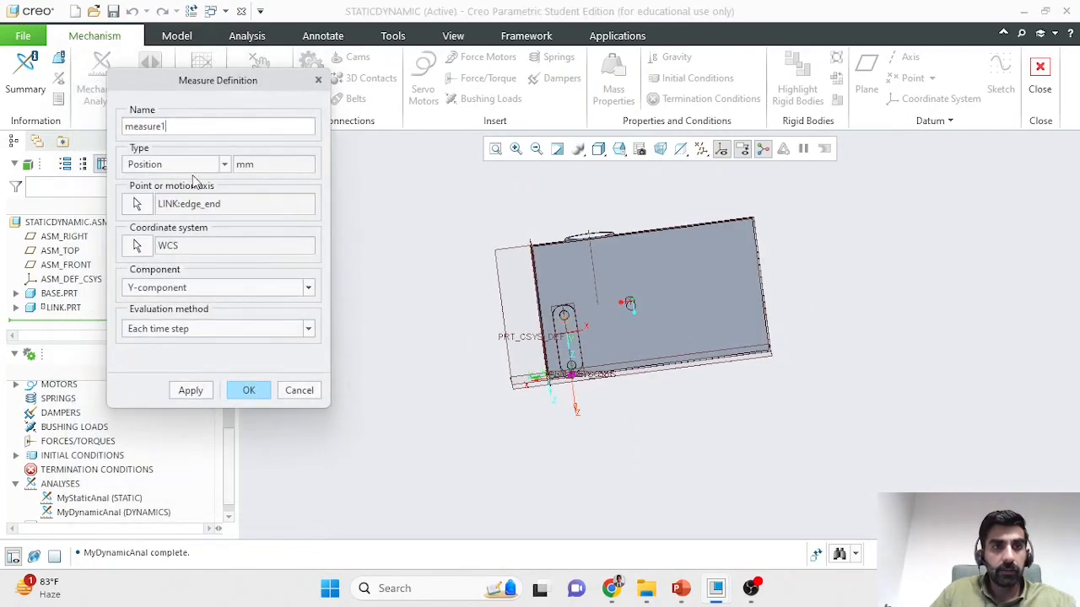
{"action": "left_click", "coordinate": [195, 287]}
{"action": "left_click", "coordinate": [173, 318]}
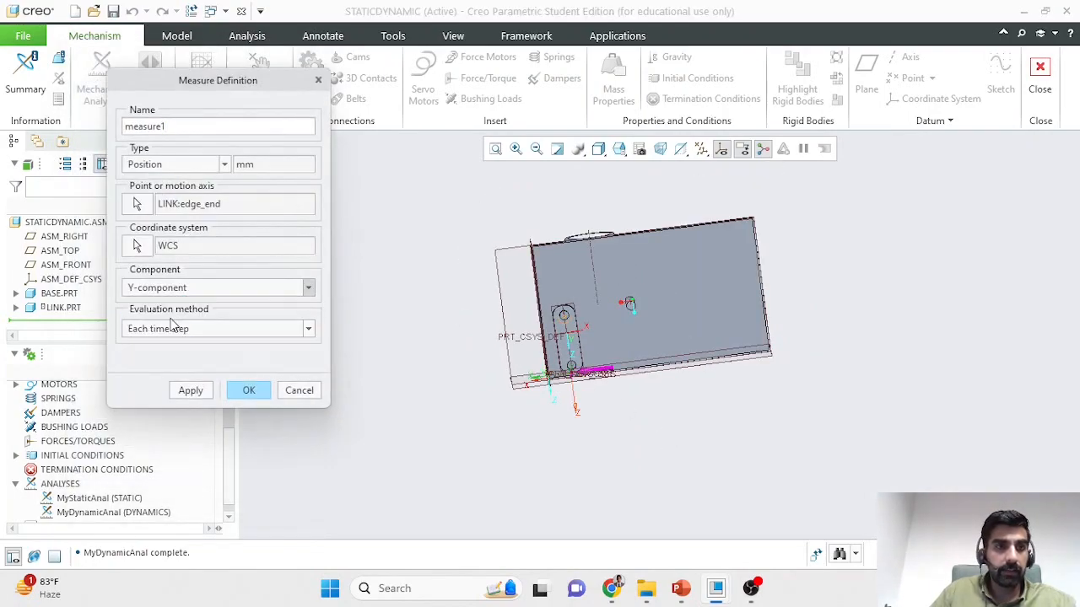
{"action": "left_click", "coordinate": [247, 390]}
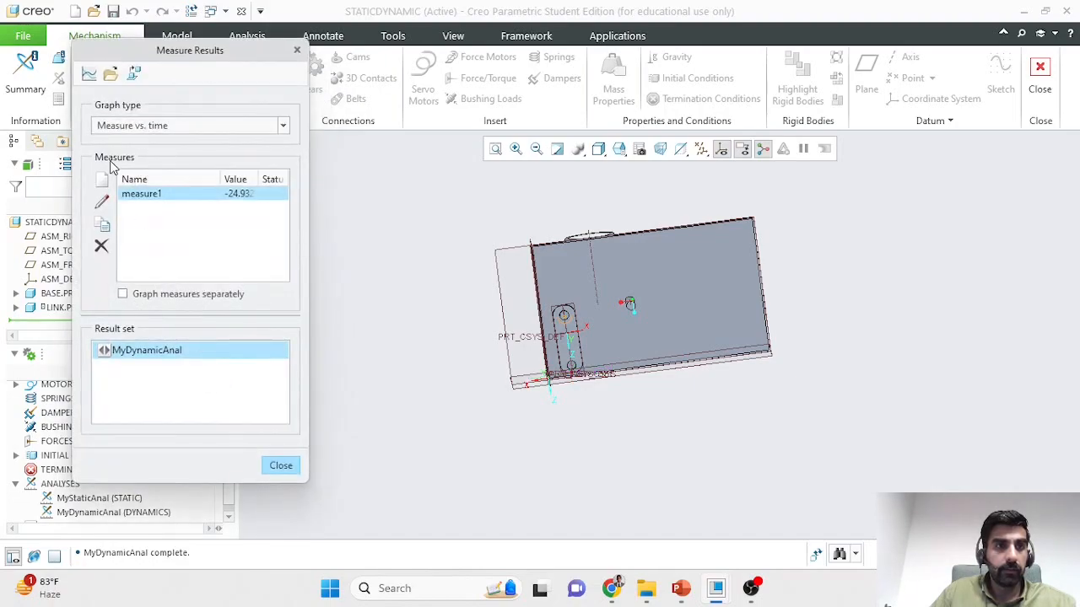
Graph the X-component measure against time for MyDynamicAnal, examine the curve, and close the chart.
{"action": "left_click", "coordinate": [88, 74]}
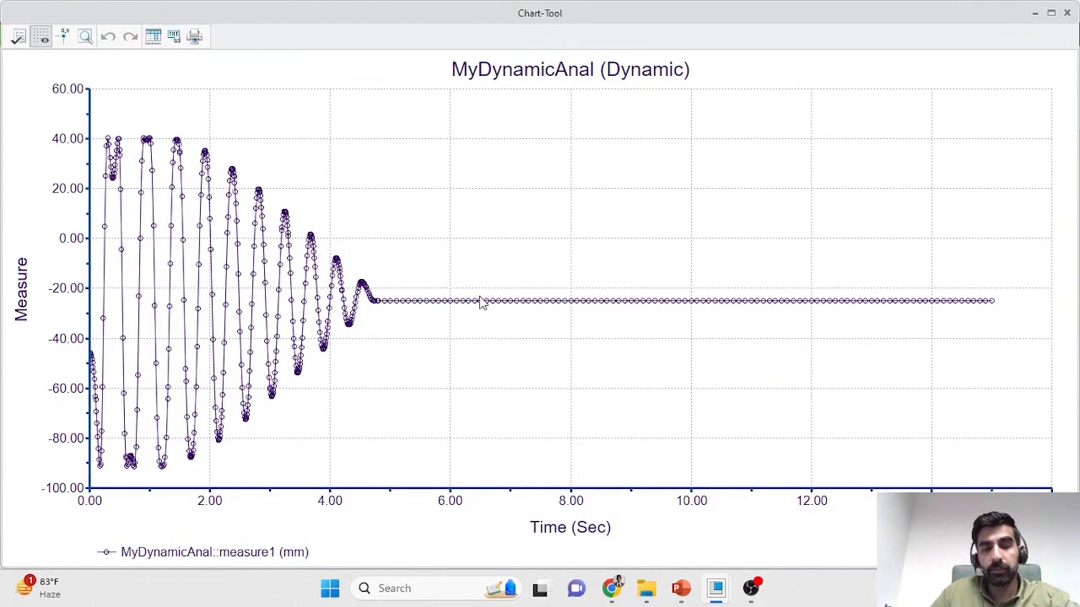
{"action": "mouse_move", "coordinate": [410, 304]}
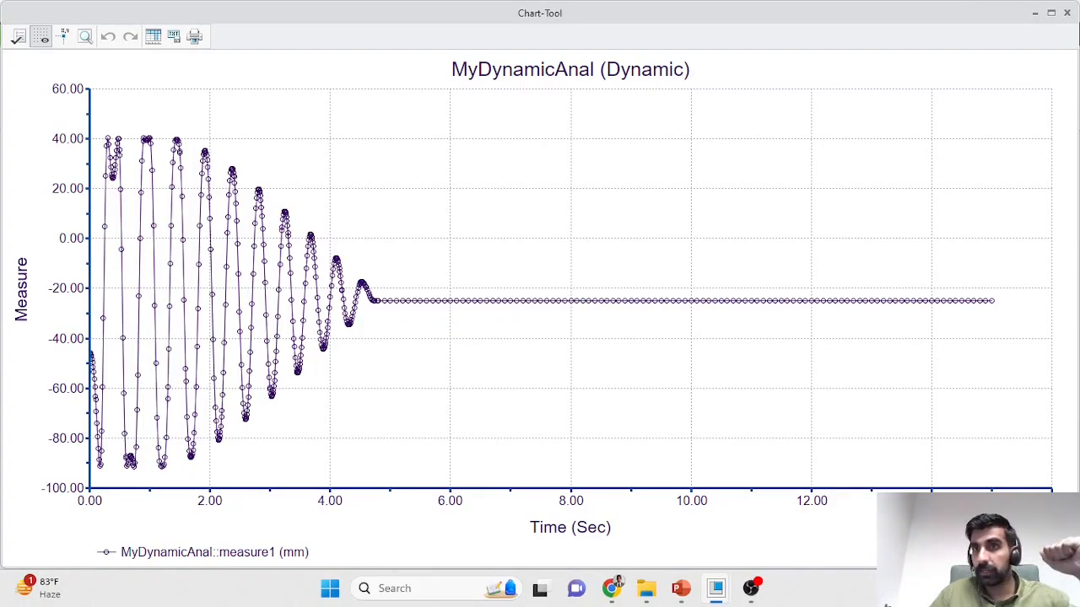
{"action": "left_click", "coordinate": [1067, 13]}
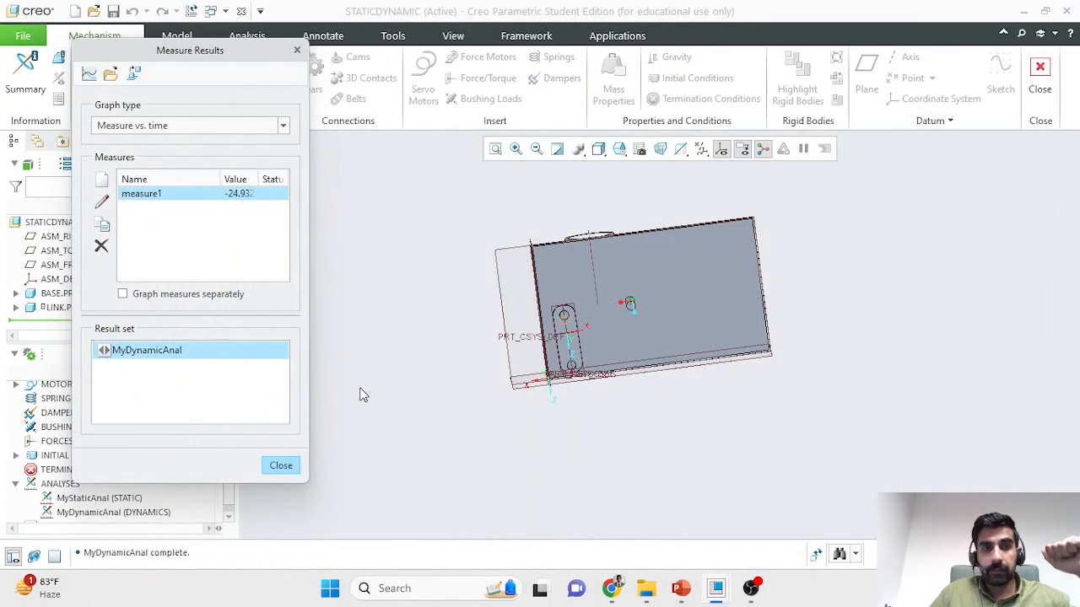
Close the measure results and examine the link, its pin joint and the base plate from the front and back.
{"action": "left_click", "coordinate": [283, 465]}
{"action": "mouse_move", "coordinate": [469, 322]}
{"action": "middle_mouse_down"}
{"action": "mouse_move", "coordinate": [506, 320]}
{"action": "mouse_move", "coordinate": [446, 308]}
{"action": "mouse_move", "coordinate": [458, 330]}
{"action": "middle_mouse_up"}
{"action": "scroll", "coordinate": [549, 342], "scroll_direction": "down", "scroll_amount": 3}
{"action": "scroll", "coordinate": [548, 342], "scroll_direction": "down", "scroll_amount": 1}
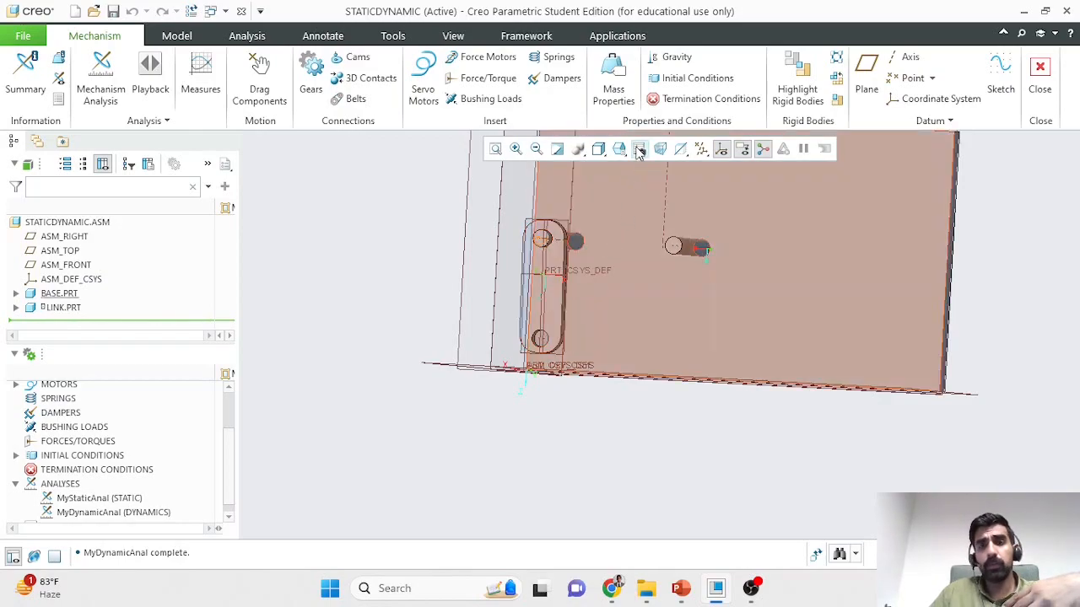
{"action": "scroll", "coordinate": [635, 176], "scroll_direction": "down", "scroll_amount": 3}
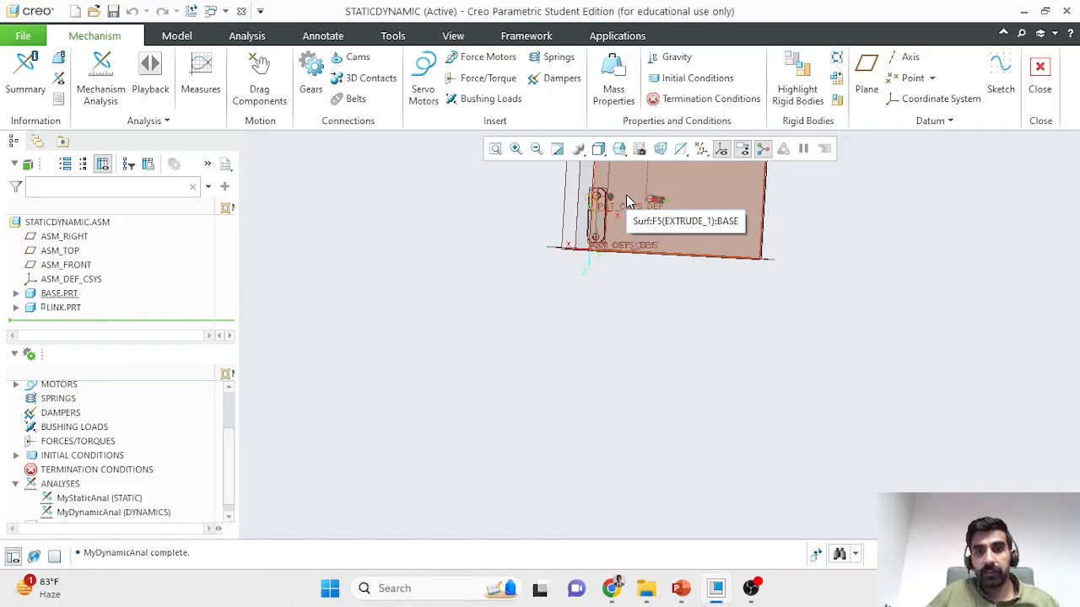
{"action": "scroll", "coordinate": [626, 194], "scroll_direction": "up", "scroll_amount": 4}
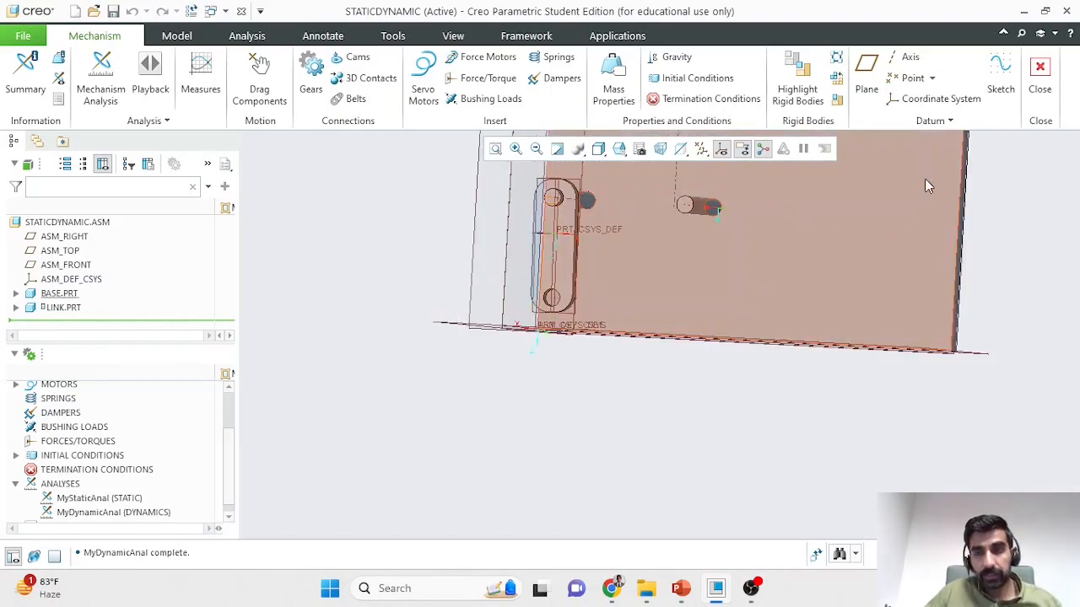
{"action": "middle_click_drag", "start_coordinate": [986, 233], "coordinate": [958, 240]}
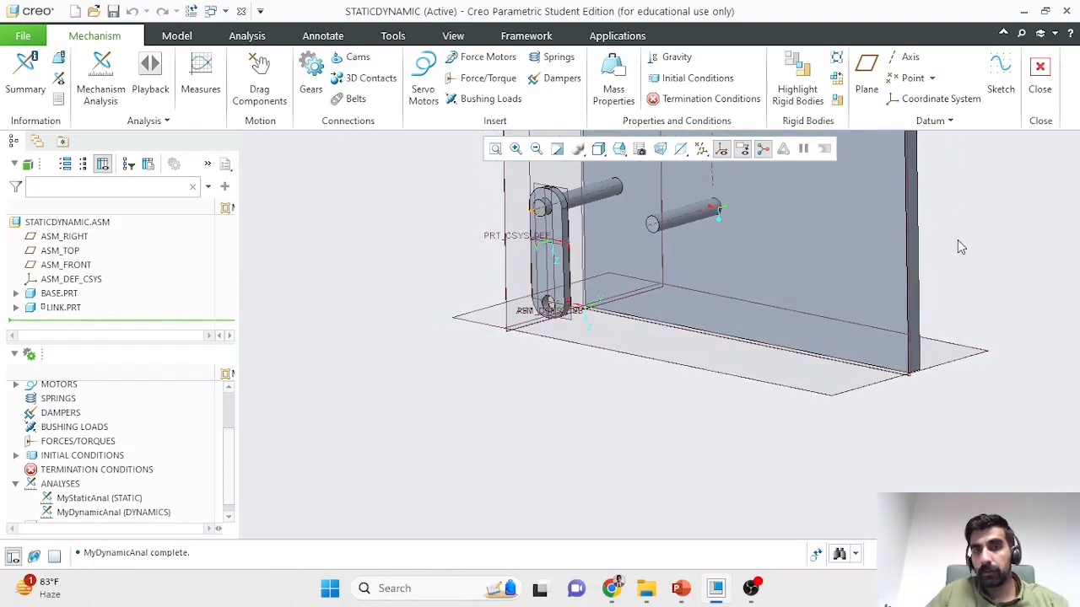
{"action": "middle_click_drag", "start_coordinate": [954, 251], "coordinate": [848, 287]}
{"action": "scroll", "coordinate": [849, 282], "scroll_direction": "up", "scroll_amount": 4}
{"action": "scroll", "coordinate": [842, 187], "scroll_direction": "down", "scroll_amount": 4}
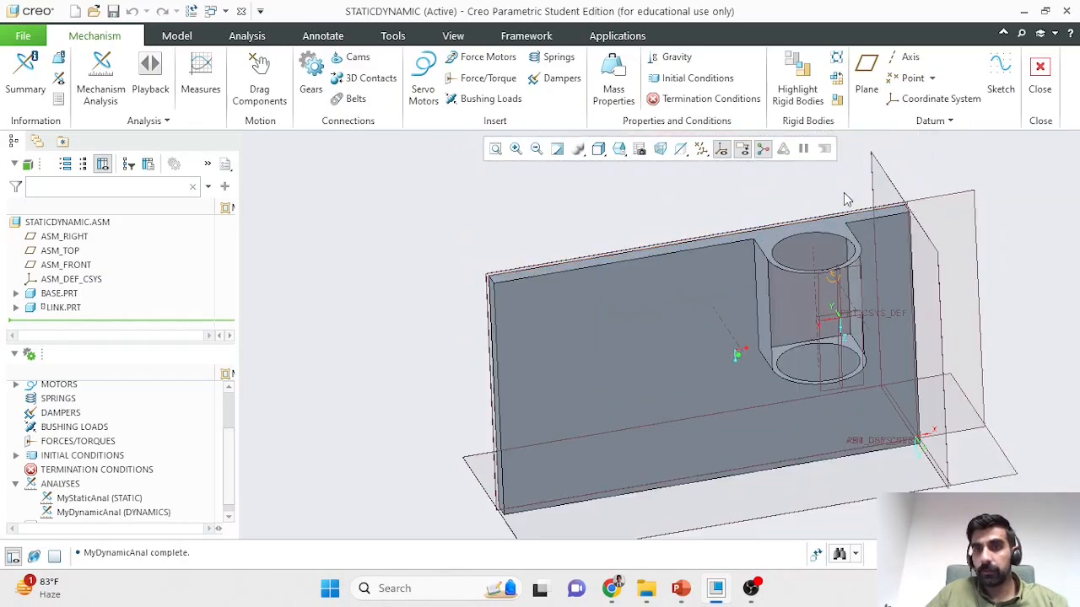
{"action": "middle_click_drag", "start_coordinate": [842, 193], "coordinate": [878, 382]}
{"action": "middle_click_drag", "start_coordinate": [807, 465], "coordinate": [769, 436]}
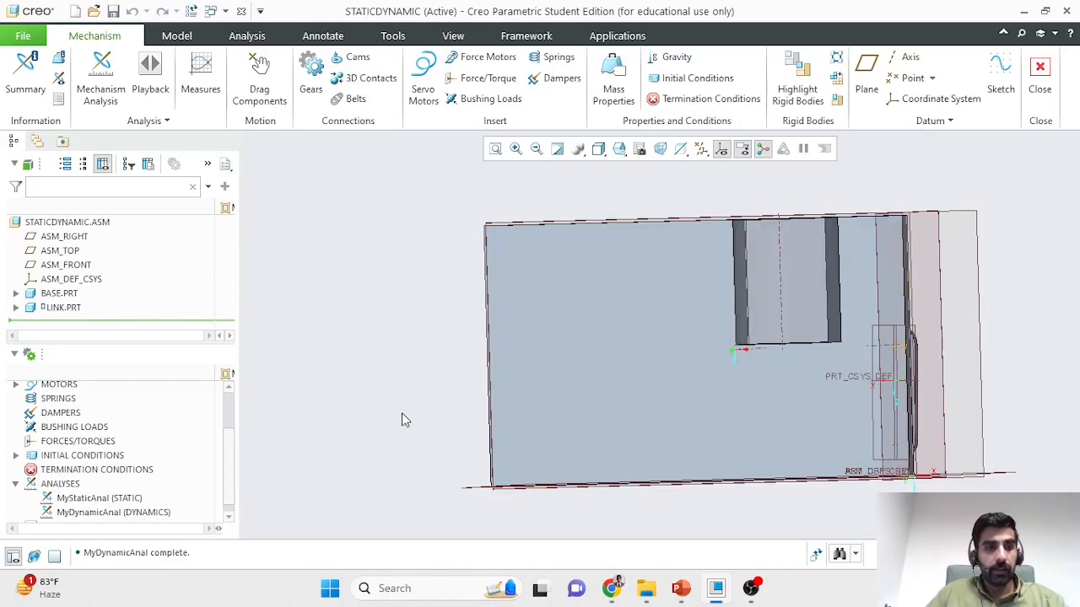
{"action": "middle_click_drag", "start_coordinate": [417, 345], "coordinate": [594, 426]}
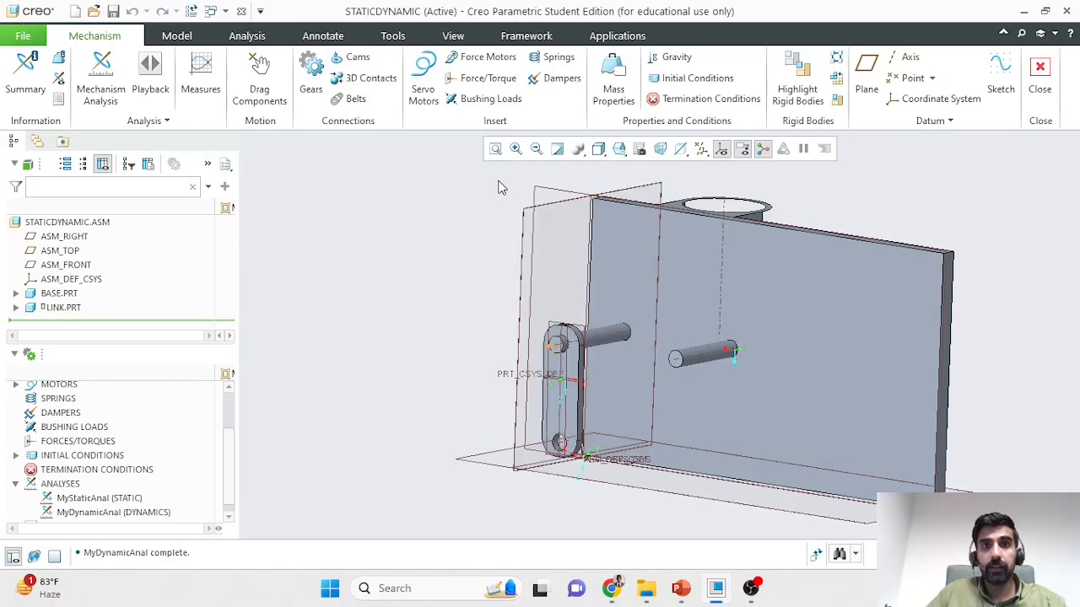
Start a rotational torque load on the LINK.PRT body, directed along the explicit vector X 0, Y 1, Z 0 relative to ground.
{"action": "left_click", "coordinate": [500, 79]}
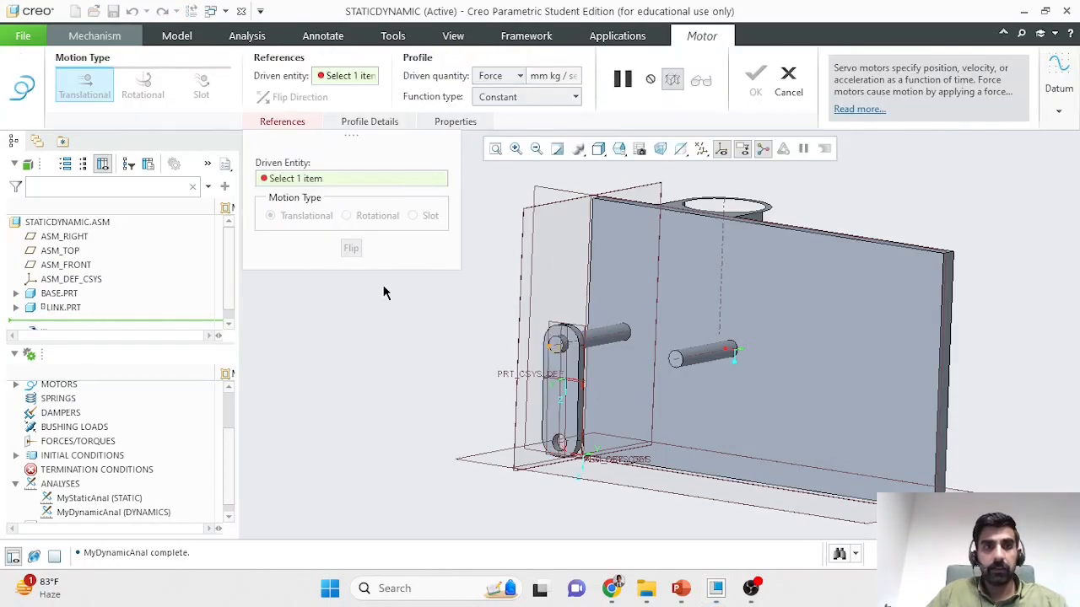
{"action": "left_click", "coordinate": [566, 393]}
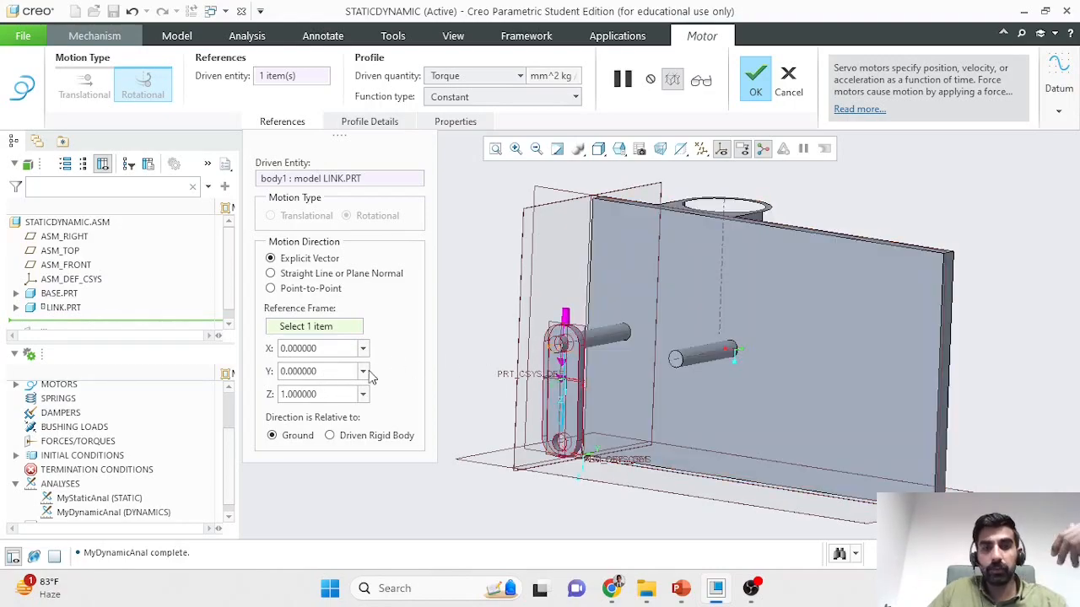
{"action": "double_click", "coordinate": [346, 394]}
{"action": "type", "text": "0"}
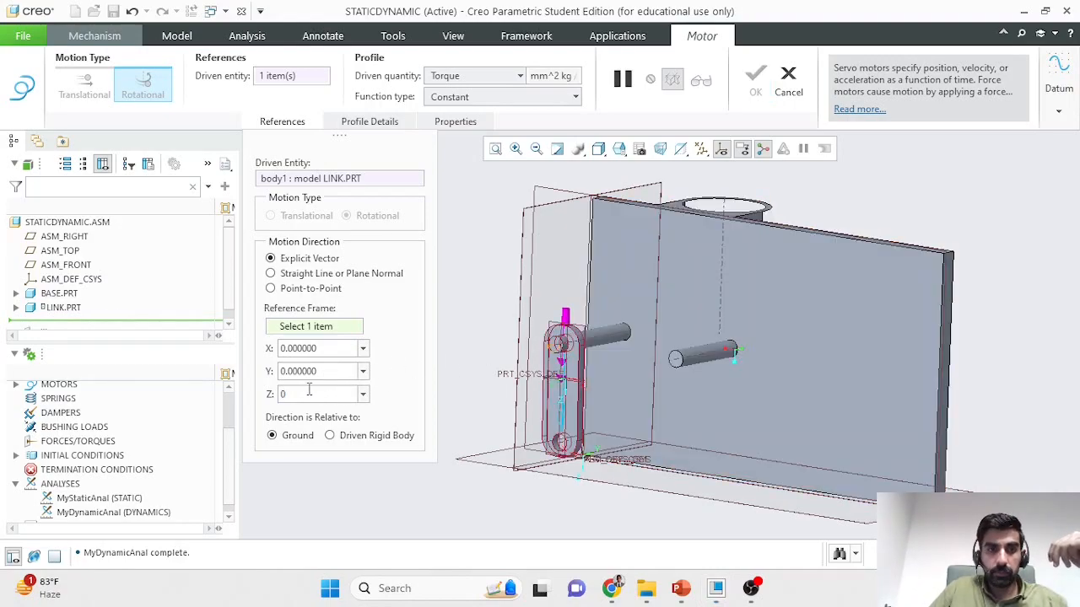
{"action": "double_click", "coordinate": [341, 371]}
{"action": "type", "text": "1"}
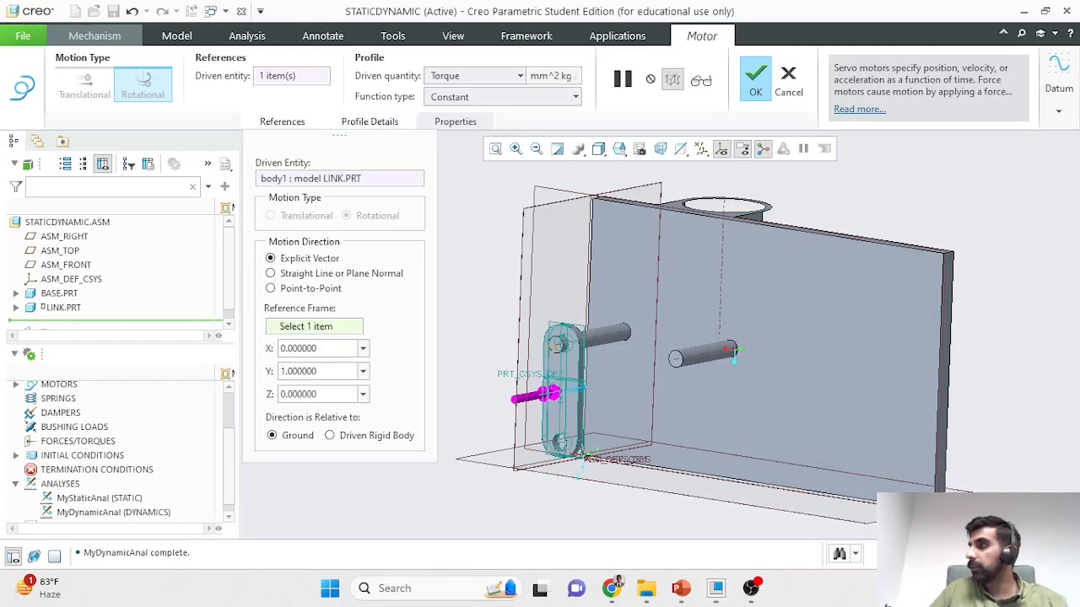
Give the link's torque a constant profile with coefficient A of 5 and create the load.
{"action": "left_click", "coordinate": [369, 122]}
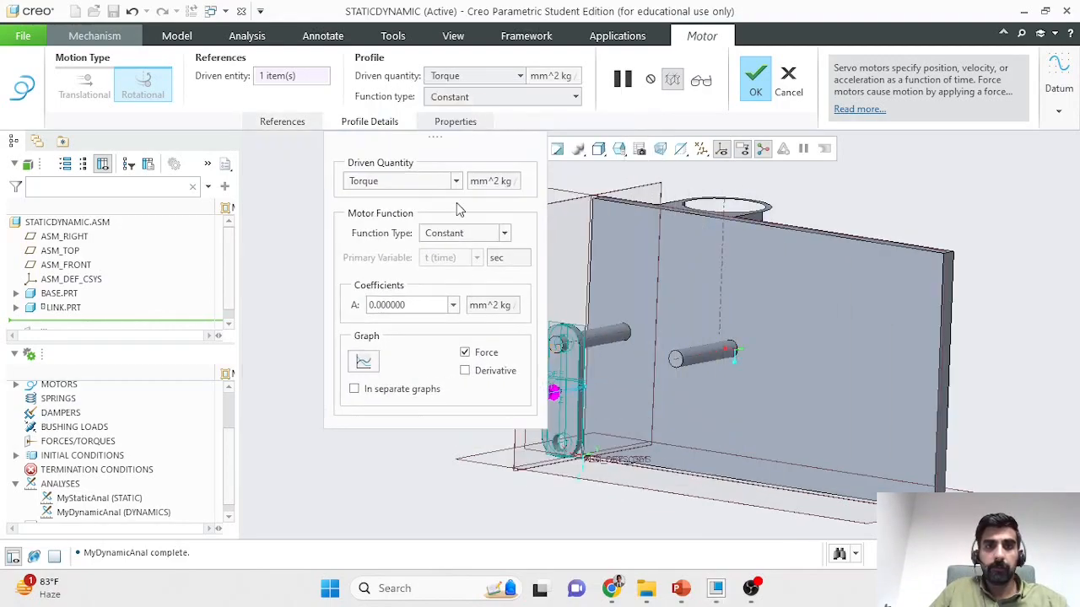
{"action": "double_click", "coordinate": [418, 304]}
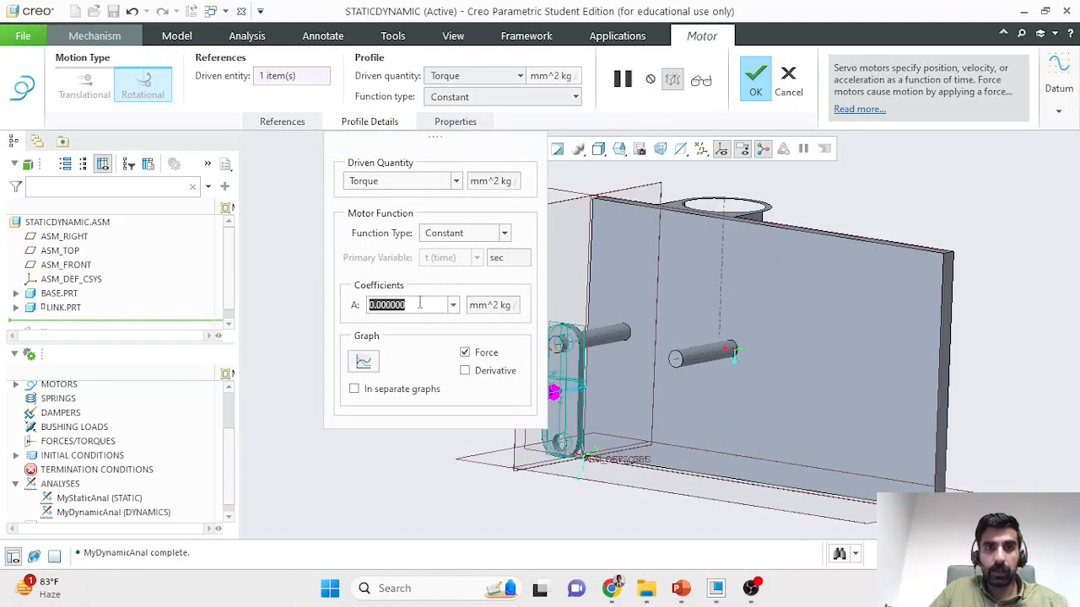
{"action": "left_click", "coordinate": [460, 235]}
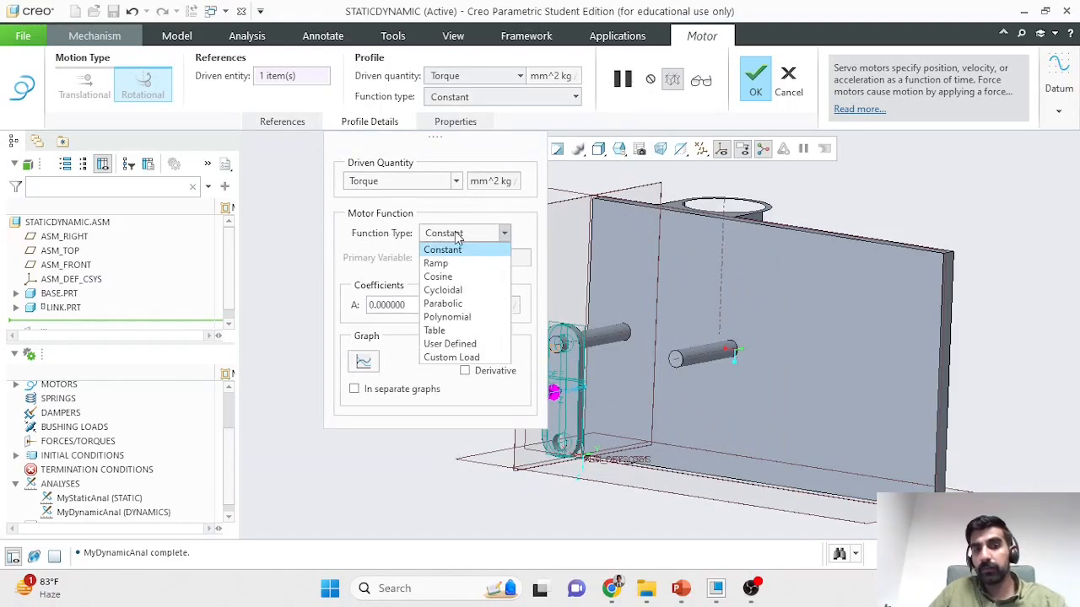
{"action": "left_click", "coordinate": [459, 228]}
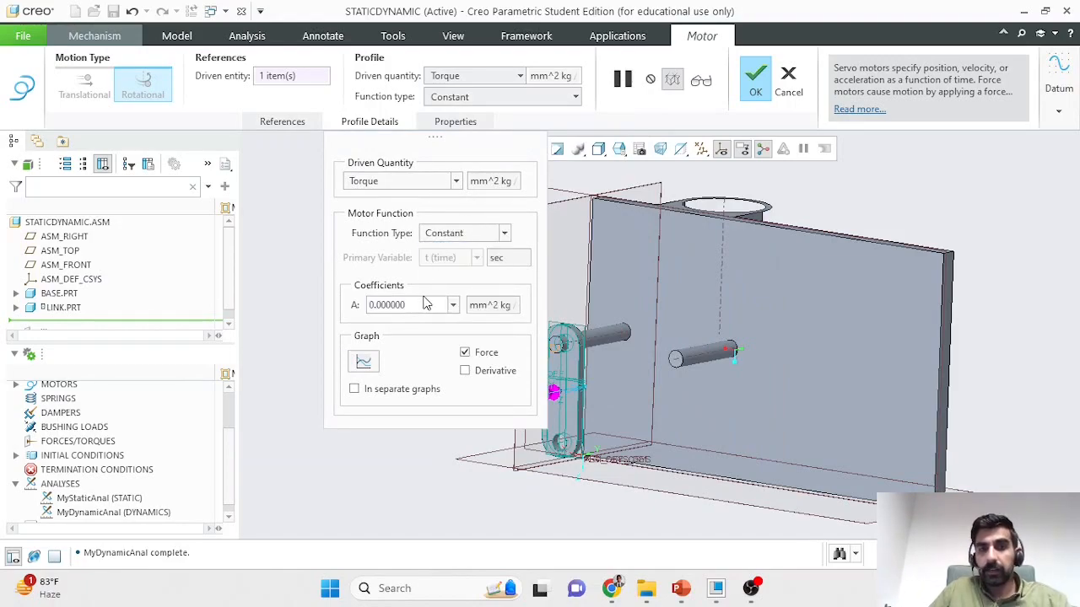
{"action": "double_click", "coordinate": [420, 305]}
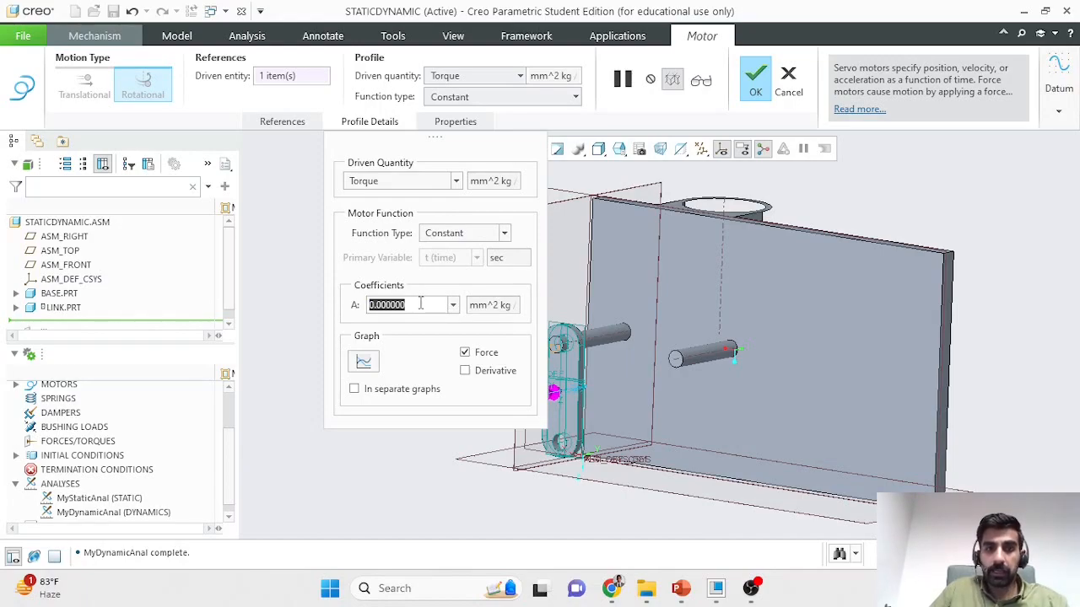
{"action": "type", "text": "5"}
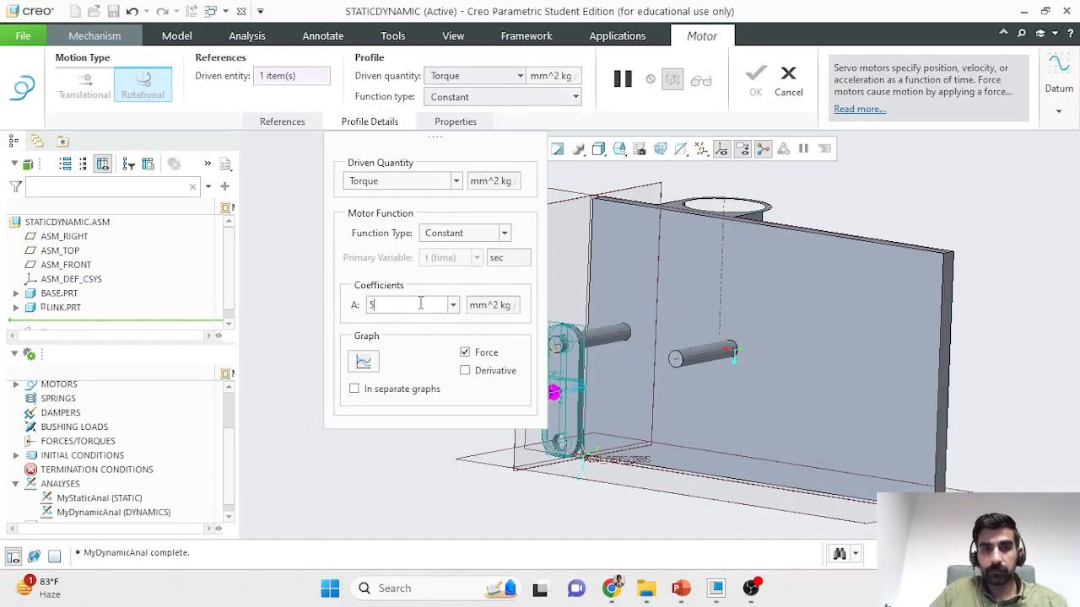
{"action": "left_click", "coordinate": [291, 211]}
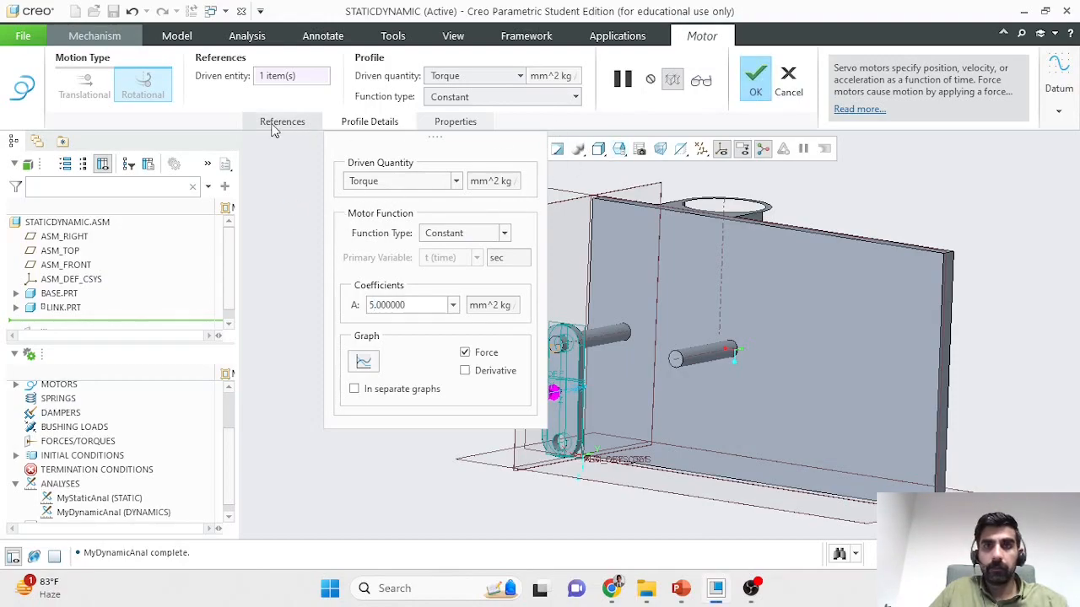
{"action": "left_click", "coordinate": [755, 80]}
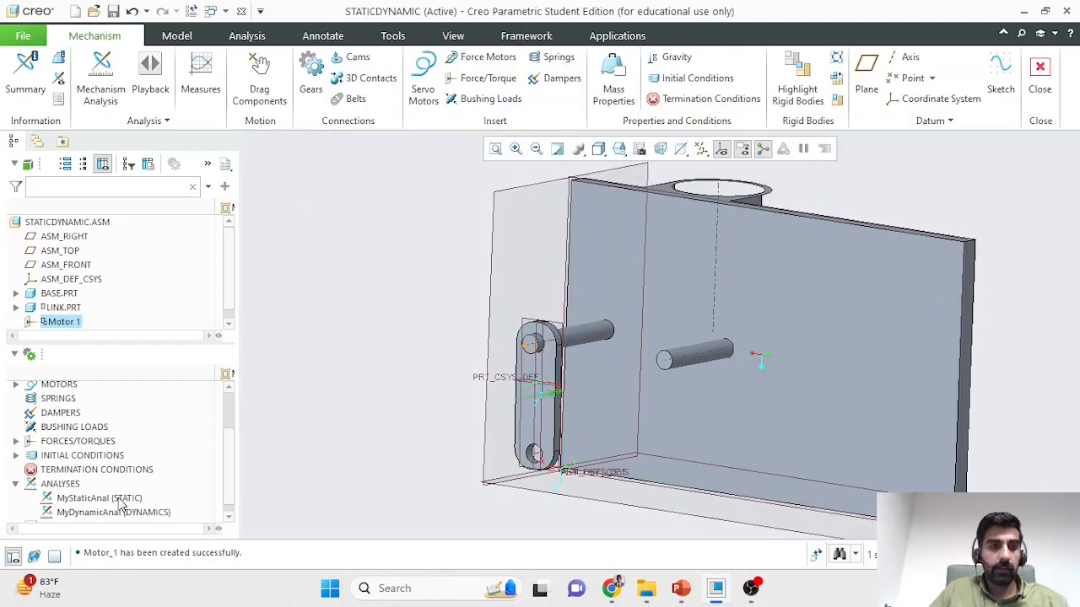
Edit the MyDynamicAnal analysis to include the link's torque as an external load, and save the definition.
{"action": "left_click", "coordinate": [119, 511]}
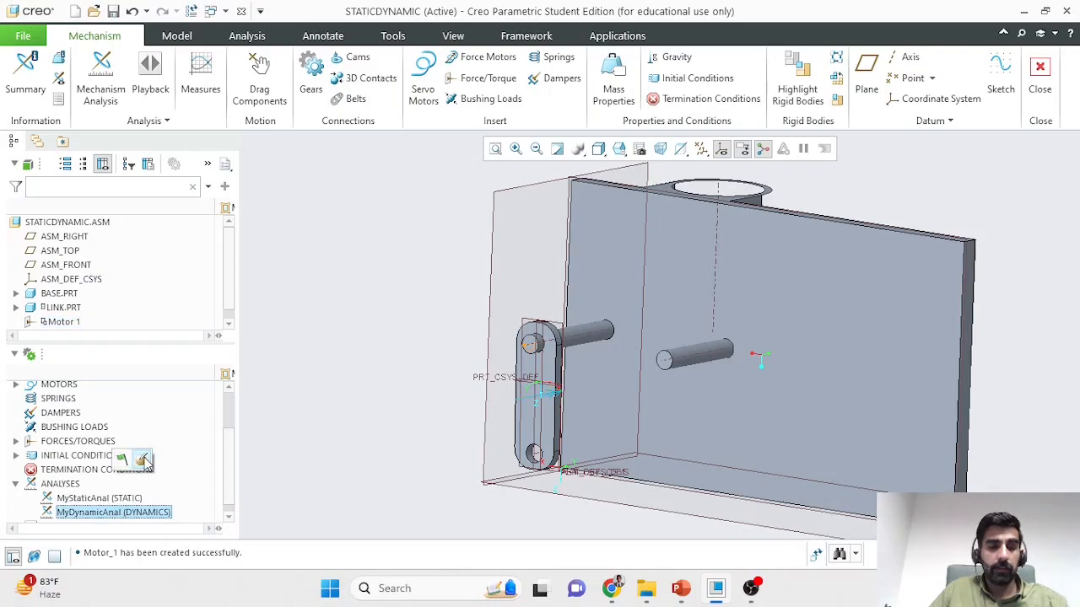
{"action": "left_click", "coordinate": [143, 460]}
{"action": "left_click", "coordinate": [265, 132]}
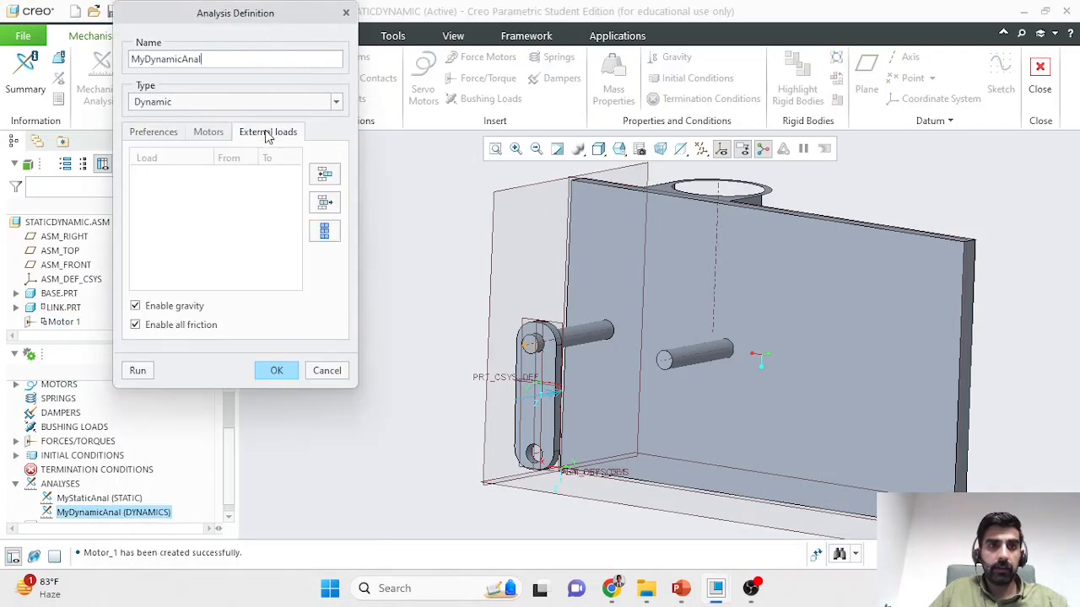
{"action": "left_click", "coordinate": [324, 174]}
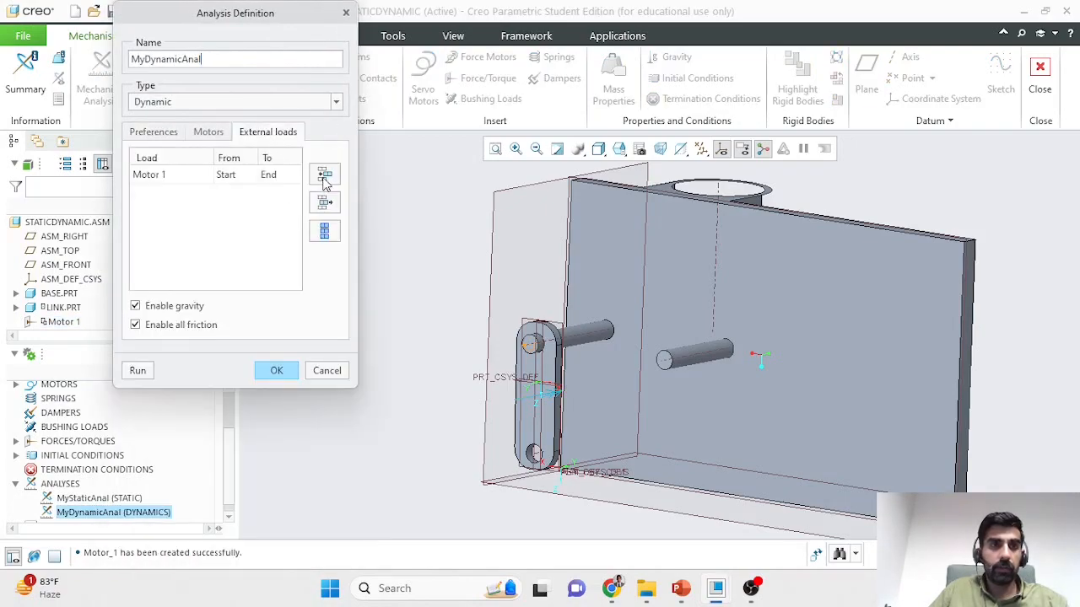
{"action": "left_click", "coordinate": [194, 179]}
{"action": "left_click", "coordinate": [206, 176]}
{"action": "left_click", "coordinate": [206, 177]}
{"action": "left_click", "coordinate": [276, 371]}
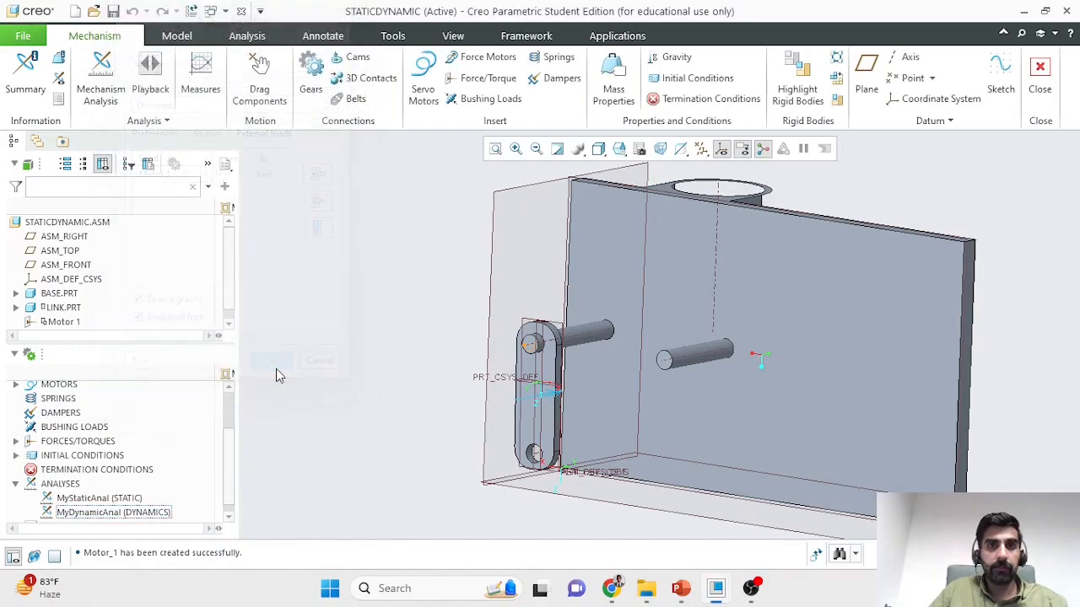